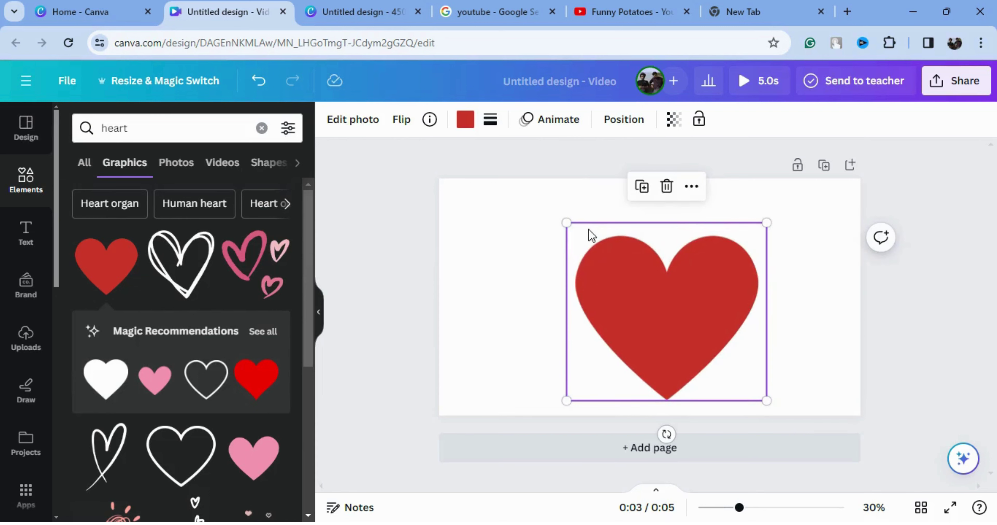
# Enlarge the red heart towards the page's upper-left area to nearly full page height and open the TypeCraft app
pyautogui.moveTo(562, 217); pyautogui.dragTo(515, 184)
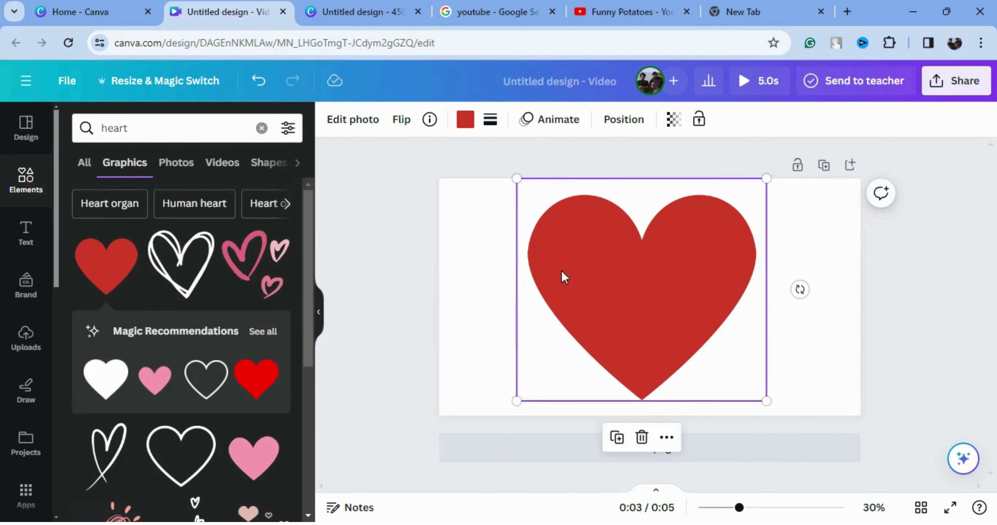
pyautogui.click(26, 494)
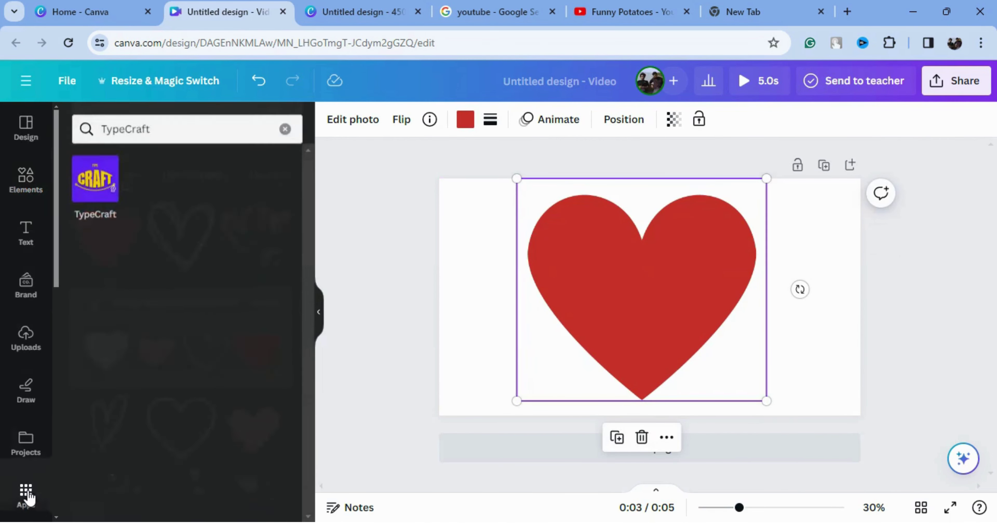
pyautogui.click(104, 200)
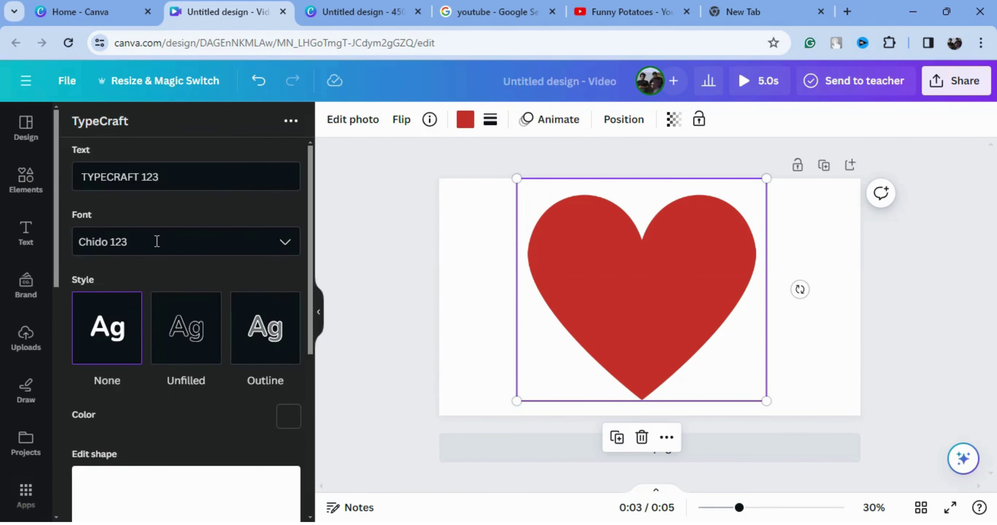
# Replace the sample text in TypeCraft with HEART
pyautogui.click(189, 174)
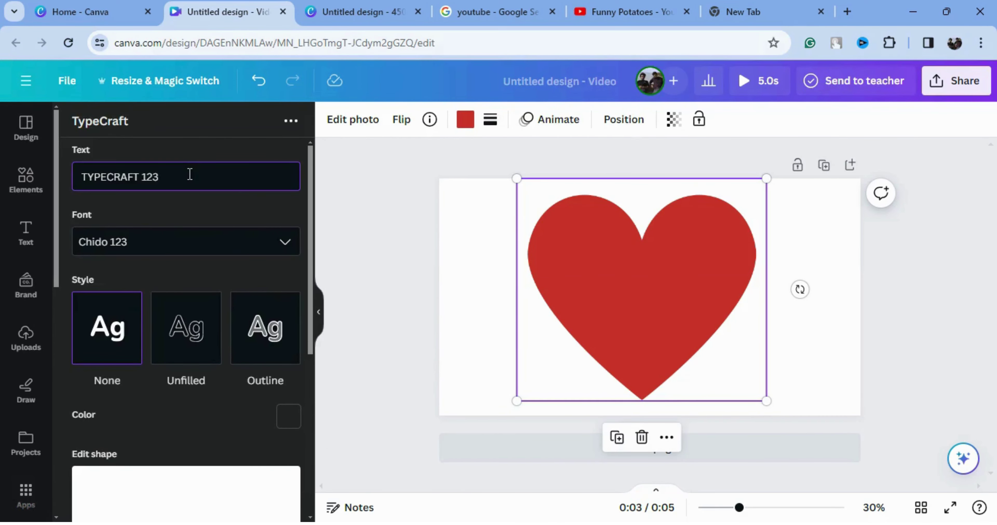
pyautogui.press('BackSpace')
pyautogui.press('BackSpace')
pyautogui.press('BackSpace')
pyautogui.press('BackSpace')
pyautogui.press('BackSpace')
pyautogui.press('BackSpace')
pyautogui.press('BackSpace')
pyautogui.press('BackSpace')
pyautogui.press('BackSpace')
pyautogui.press('BackSpace')
pyautogui.press('BackSpace')
pyautogui.press('BackSpace')
pyautogui.write('HEART')
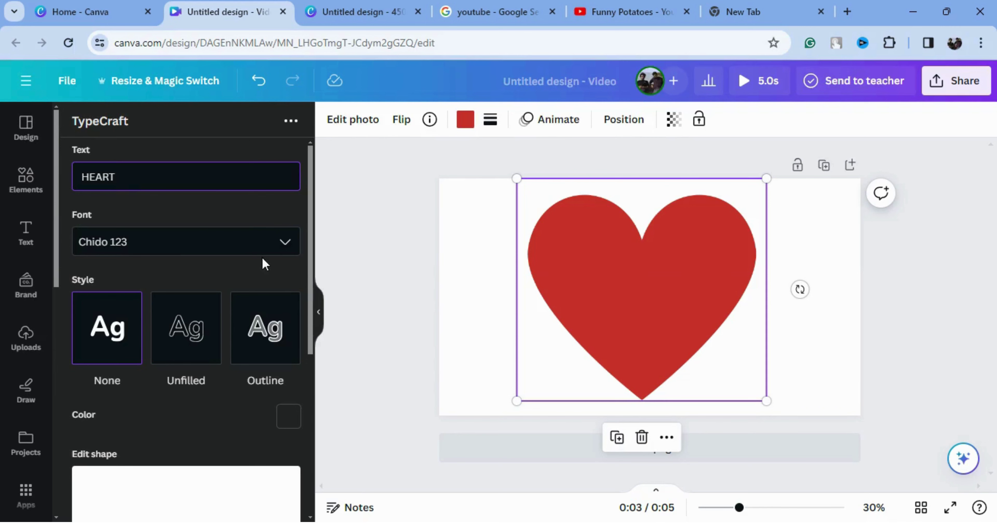
# Set the font of the HEART text to Boogie 123
pyautogui.click(286, 243)
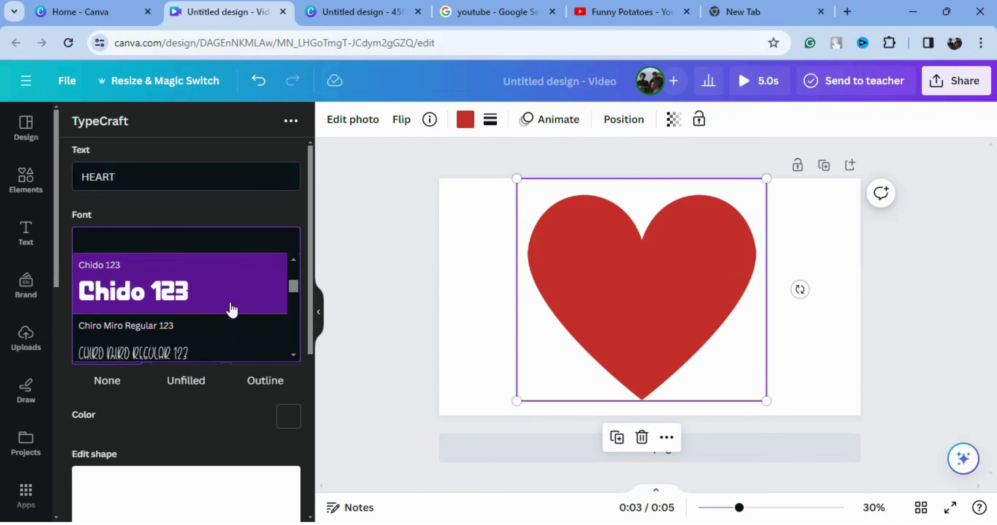
pyautogui.moveTo(294, 293); pyautogui.dragTo(276, 269)
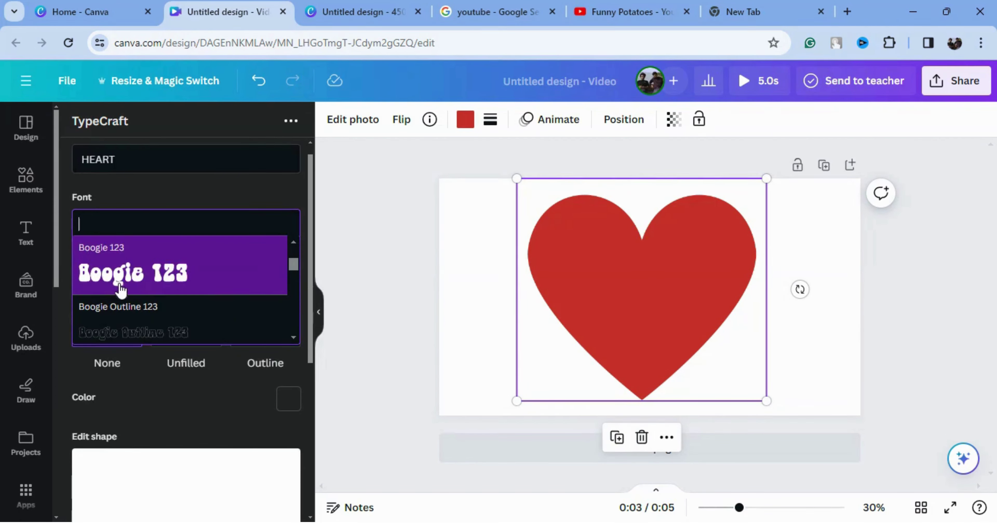
pyautogui.moveTo(308, 332); pyautogui.dragTo(308, 337)
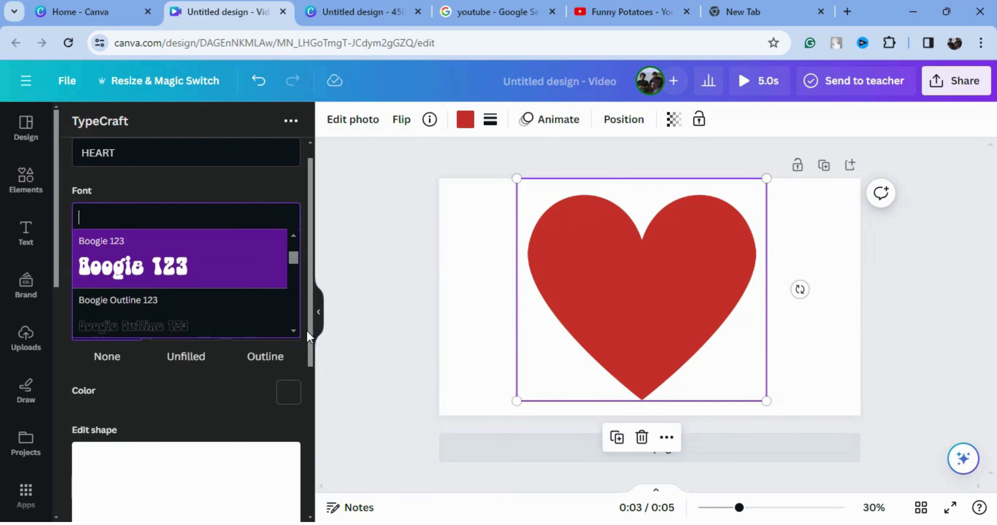
pyautogui.click(282, 351)
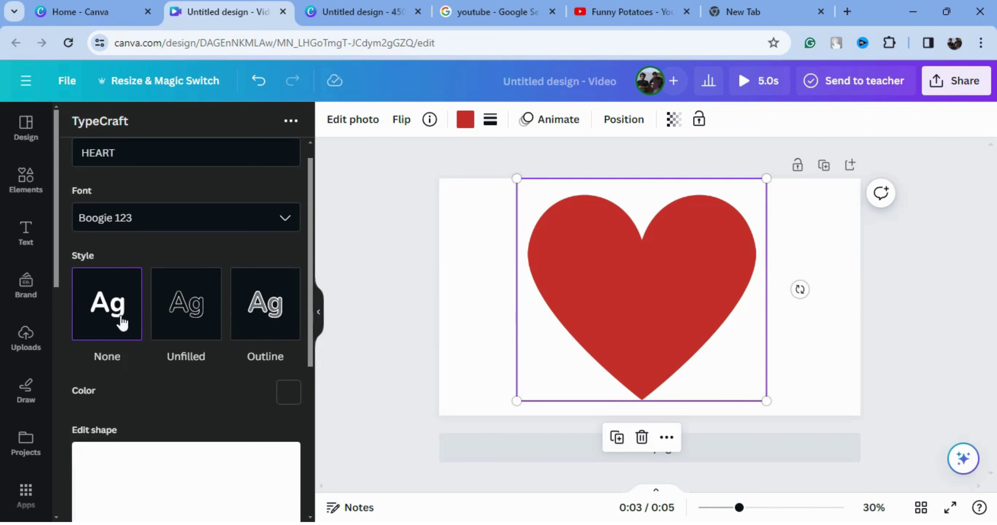
# Set the HEART text's color to bright pink, #ff28c3
pyautogui.scroll(-3, 310, 350)
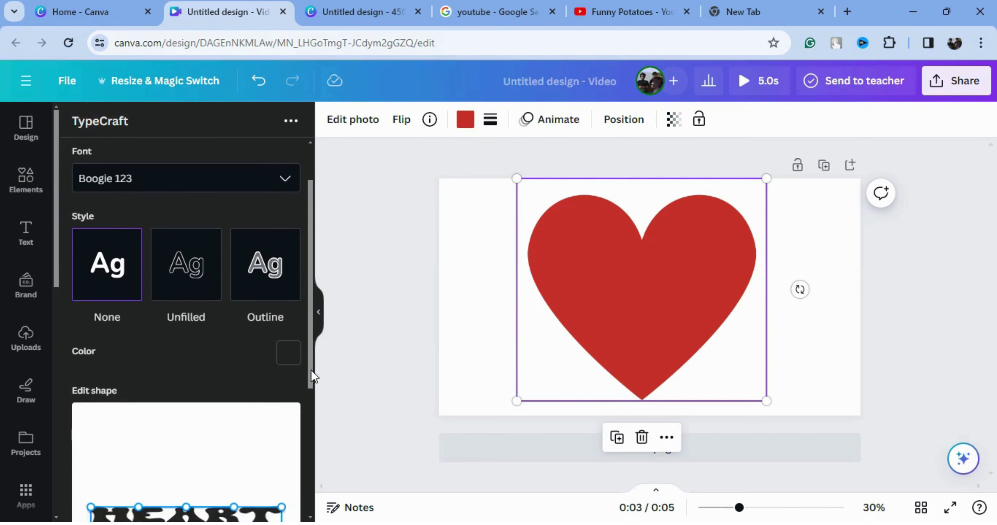
pyautogui.click(284, 291)
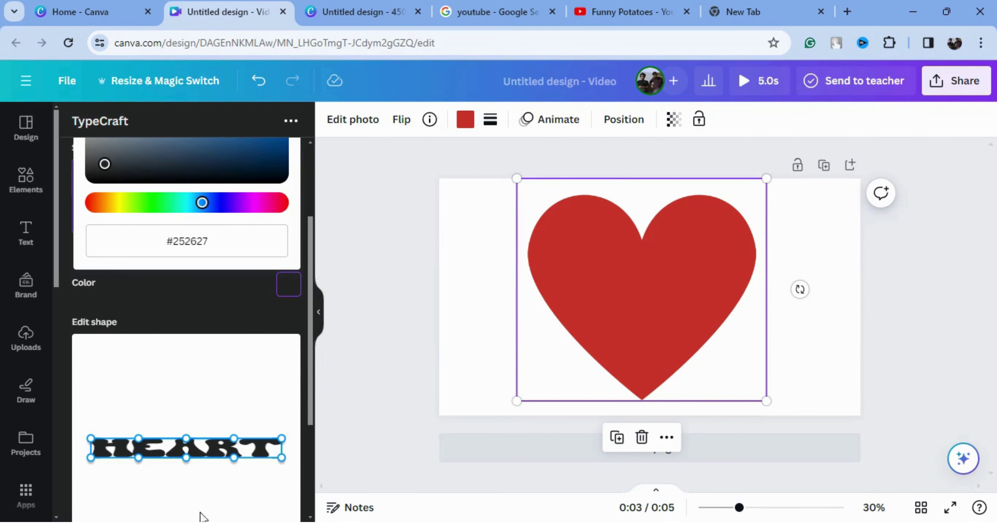
pyautogui.click(257, 203)
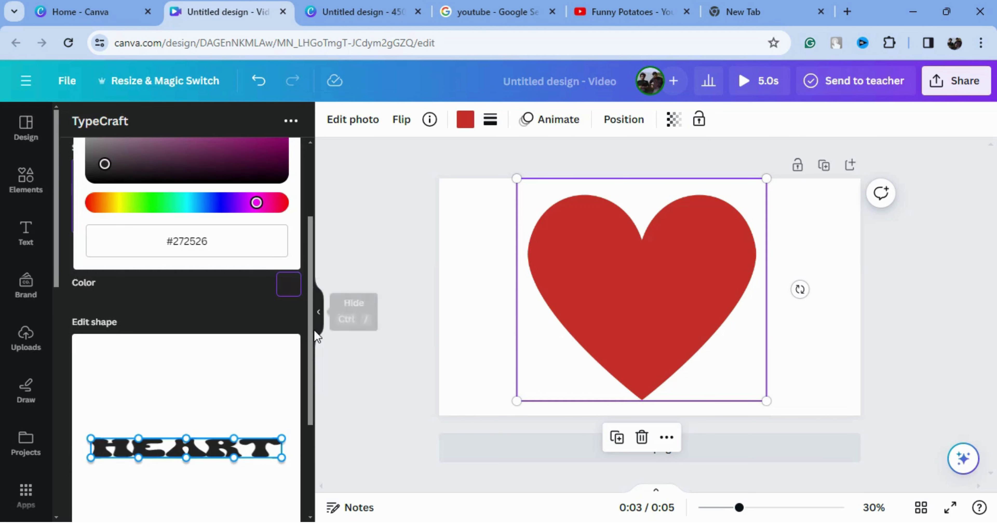
pyautogui.scroll(3, 311, 333)
pyautogui.click(257, 214)
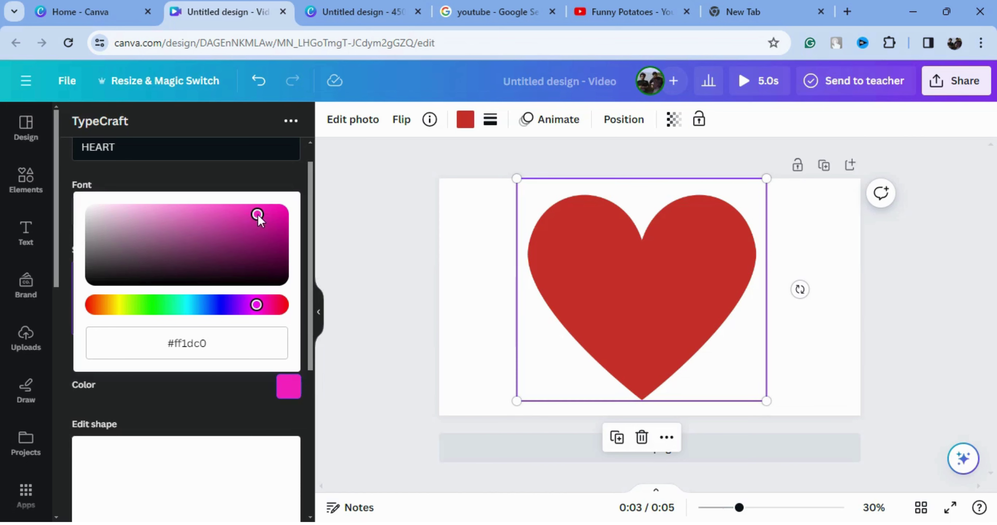
pyautogui.moveTo(258, 215); pyautogui.dragTo(250, 215)
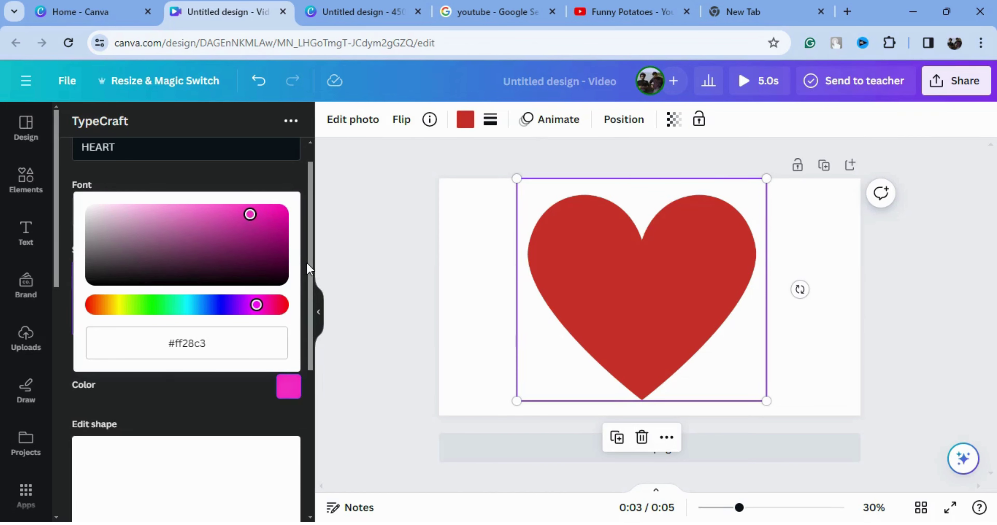
pyautogui.moveTo(309, 269); pyautogui.dragTo(335, 417)
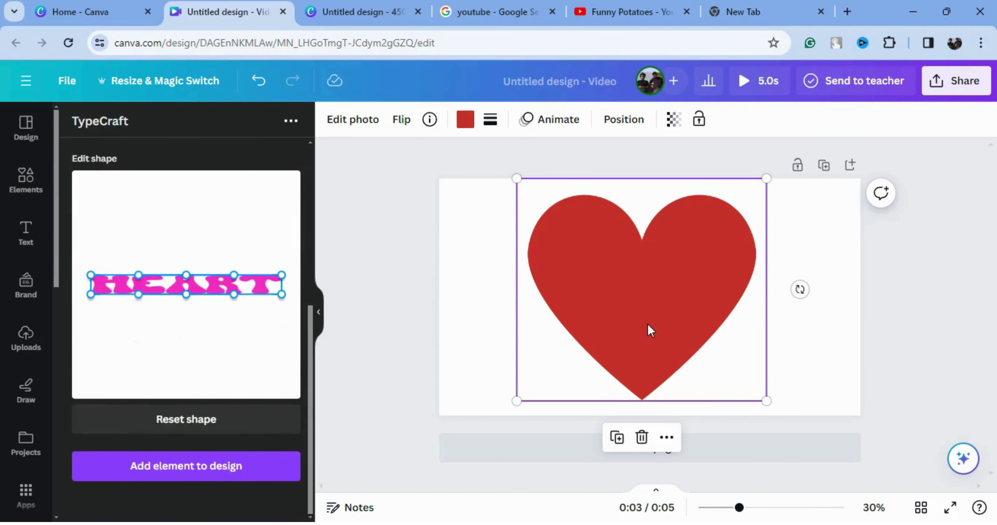
# Recolor the heart graphic black and add the pink HEART text from TypeCraft on top of it
pyautogui.click(464, 121)
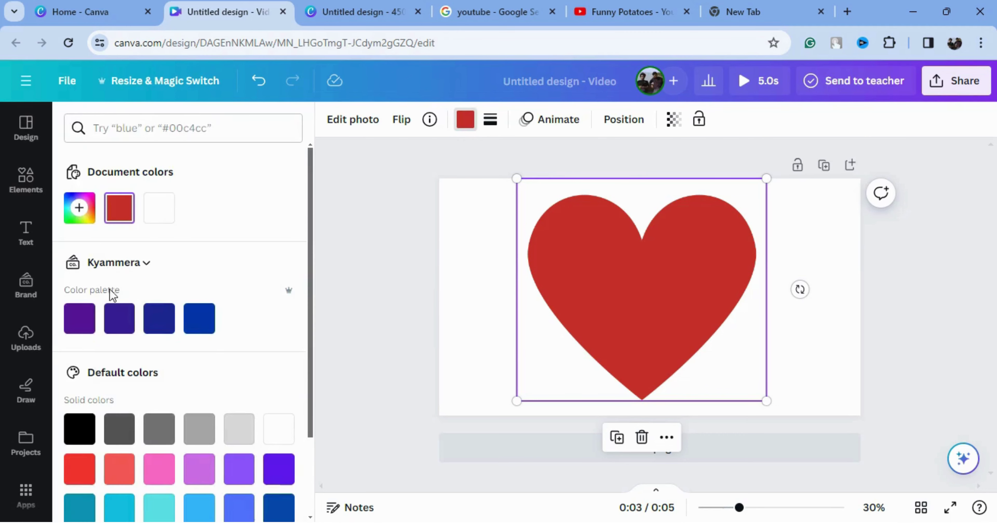
pyautogui.click(80, 429)
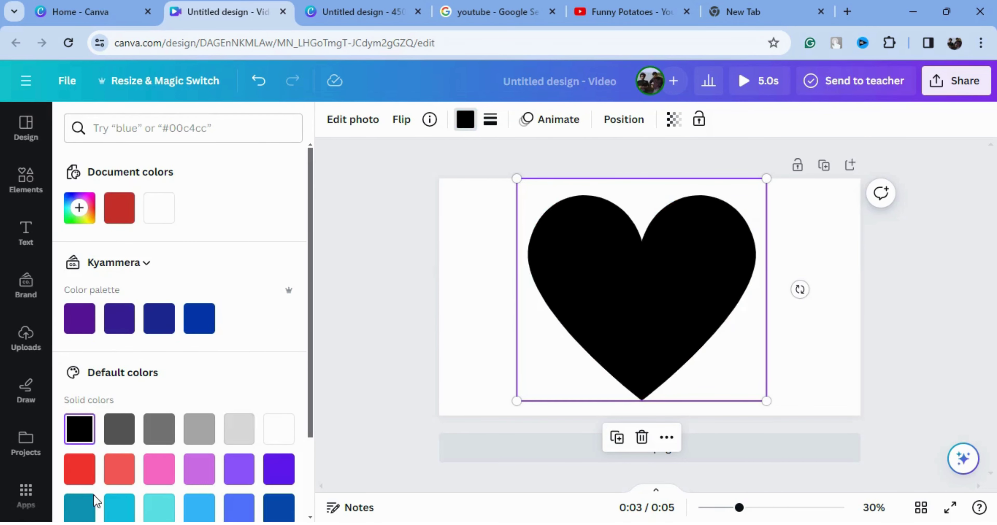
pyautogui.click(26, 496)
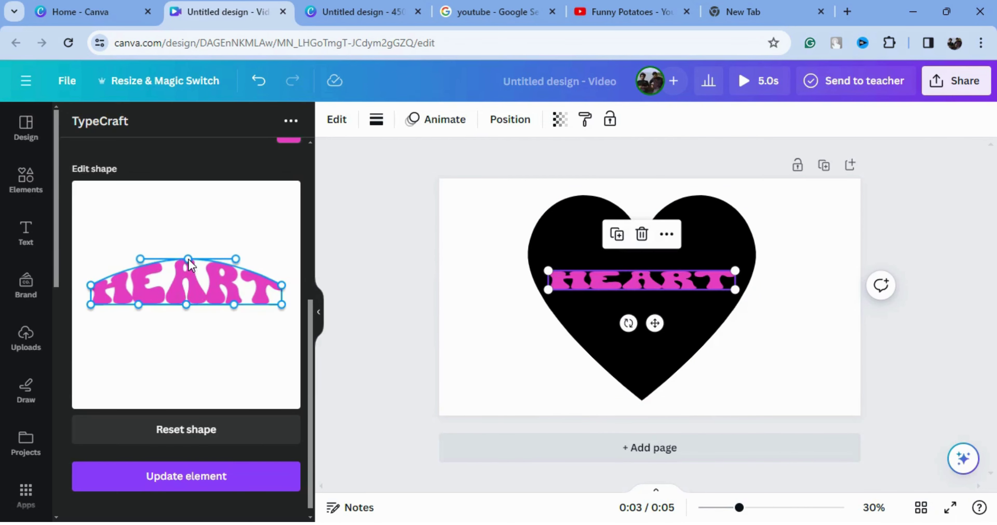
# Warp the HEART text by stretching its left end taller and shaping the upper edge into two lobes with a central dip
pyautogui.moveTo(190, 253); pyautogui.dragTo(191, 248)
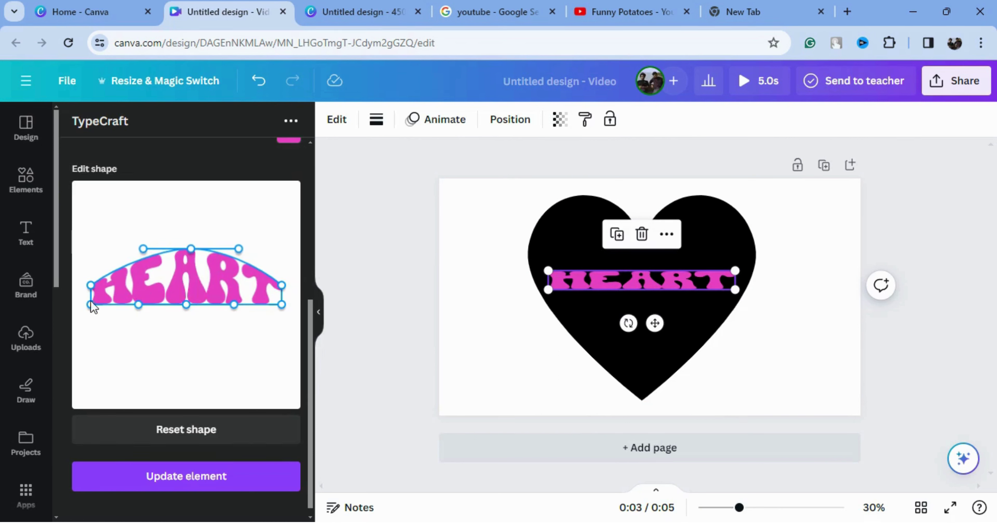
pyautogui.moveTo(92, 288); pyautogui.dragTo(104, 230)
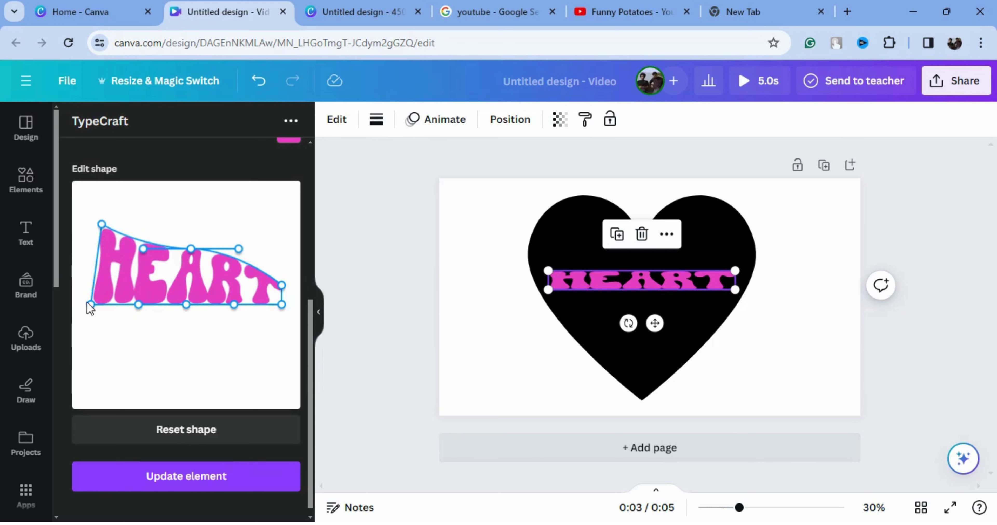
pyautogui.moveTo(90, 304); pyautogui.dragTo(124, 374)
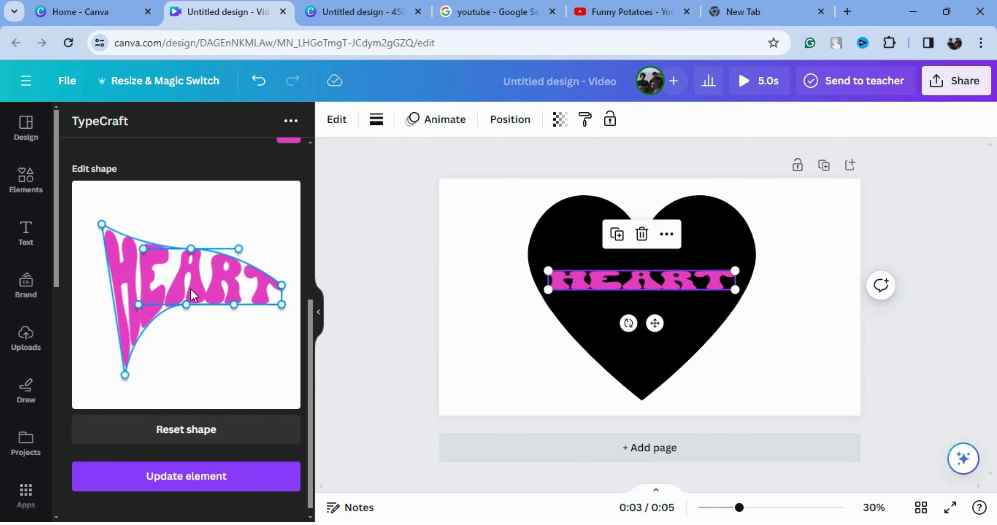
pyautogui.moveTo(187, 306); pyautogui.dragTo(96, 374)
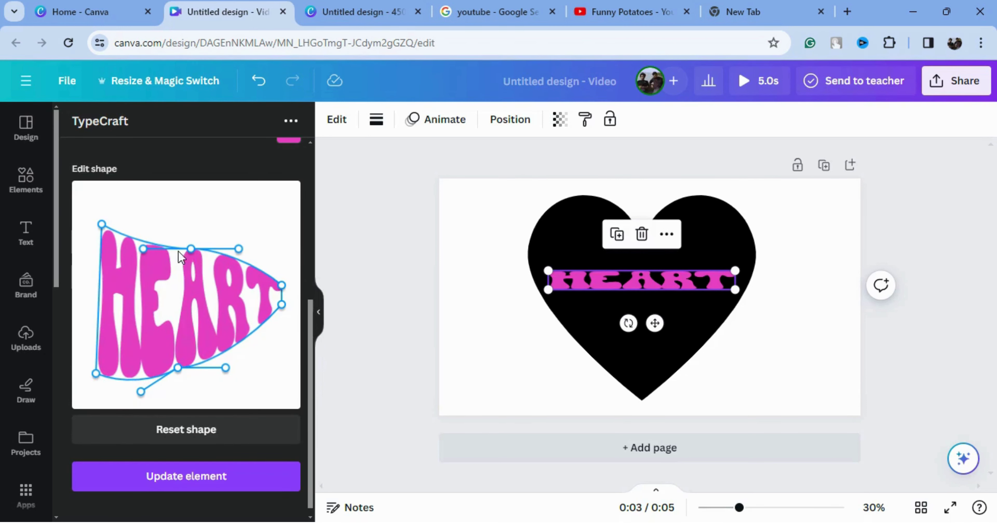
pyautogui.moveTo(191, 249); pyautogui.dragTo(235, 208)
pyautogui.moveTo(137, 260); pyautogui.dragTo(134, 212)
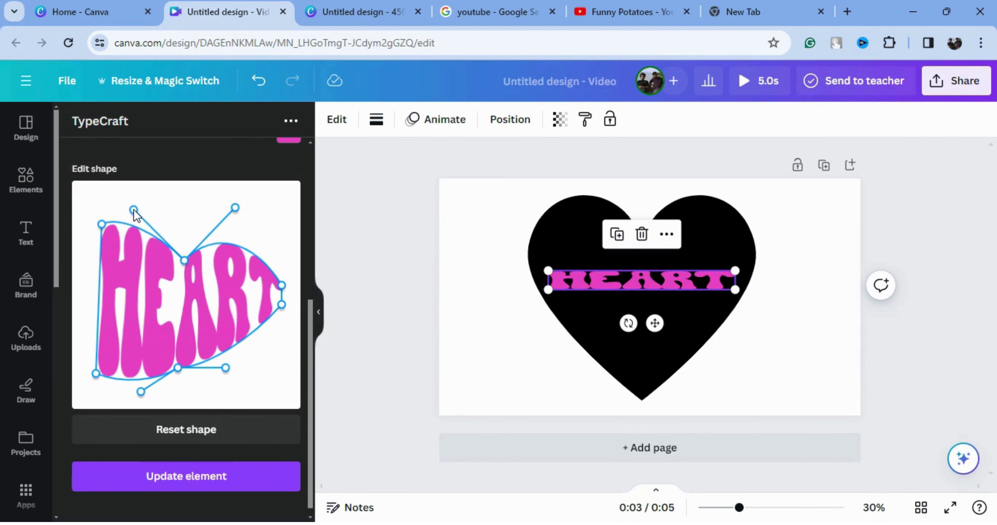
# Stretch the right end of the HEART text taller and raise the middle of its lower edge
pyautogui.moveTo(282, 286); pyautogui.dragTo(281, 253)
pyautogui.moveTo(282, 306); pyautogui.dragTo(271, 376)
pyautogui.moveTo(179, 369); pyautogui.dragTo(183, 337)
pyautogui.moveTo(266, 374); pyautogui.dragTo(241, 397)
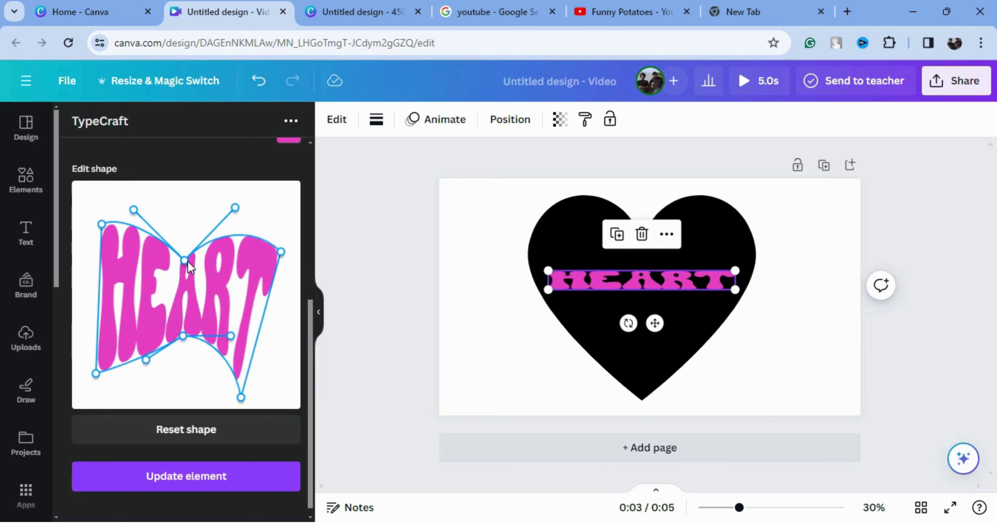
# Refine the warp's central dip, left corners and lower edge, and update the text element centered over the black heart
pyautogui.moveTo(185, 260); pyautogui.dragTo(184, 237)
pyautogui.moveTo(102, 224); pyautogui.dragTo(79, 251)
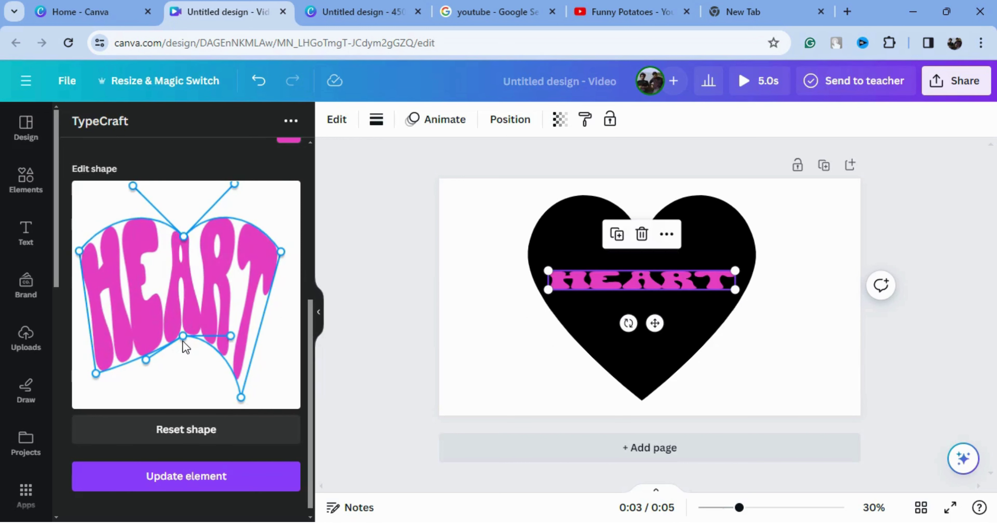
pyautogui.moveTo(183, 336); pyautogui.dragTo(122, 344)
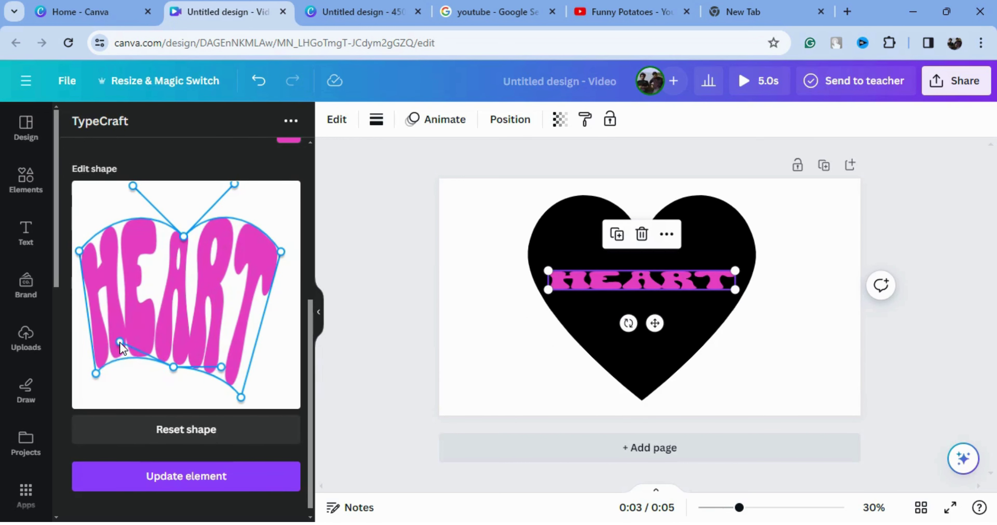
pyautogui.moveTo(97, 376); pyautogui.dragTo(104, 388)
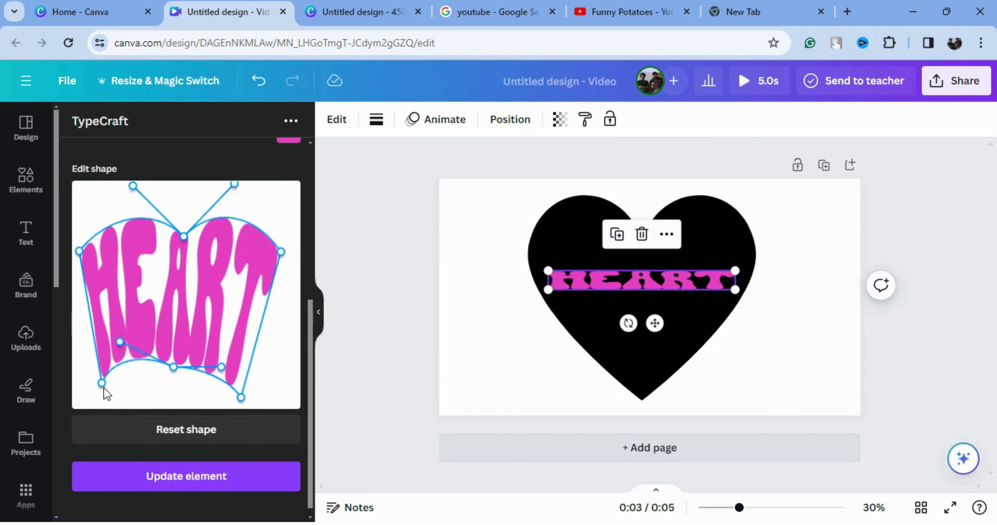
pyautogui.click(168, 481)
pyautogui.moveTo(612, 325); pyautogui.dragTo(647, 351)
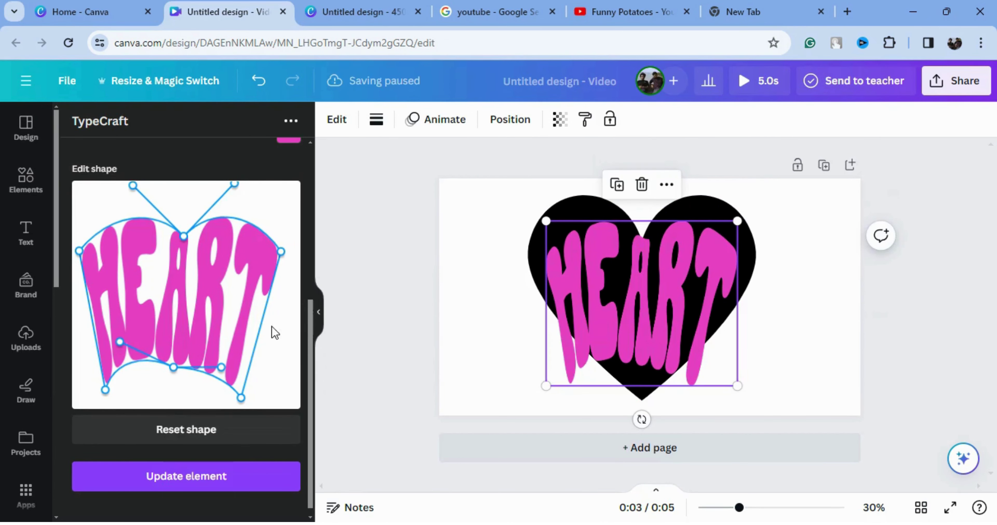
# Raise the warp's two lower corners and pull the middle of the lower edge down towards a heart's tip
pyautogui.moveTo(241, 398); pyautogui.dragTo(244, 373)
pyautogui.moveTo(105, 389); pyautogui.dragTo(109, 365)
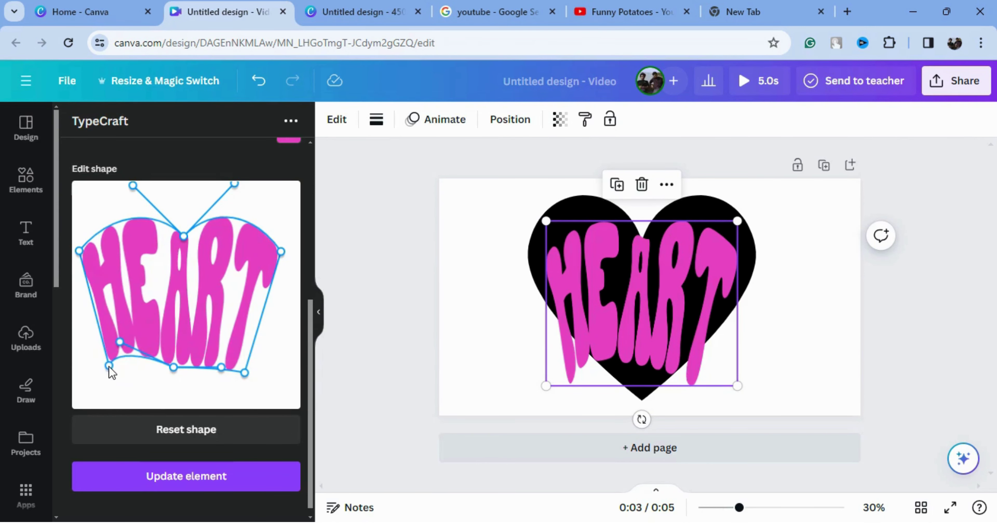
pyautogui.moveTo(170, 368); pyautogui.dragTo(170, 395)
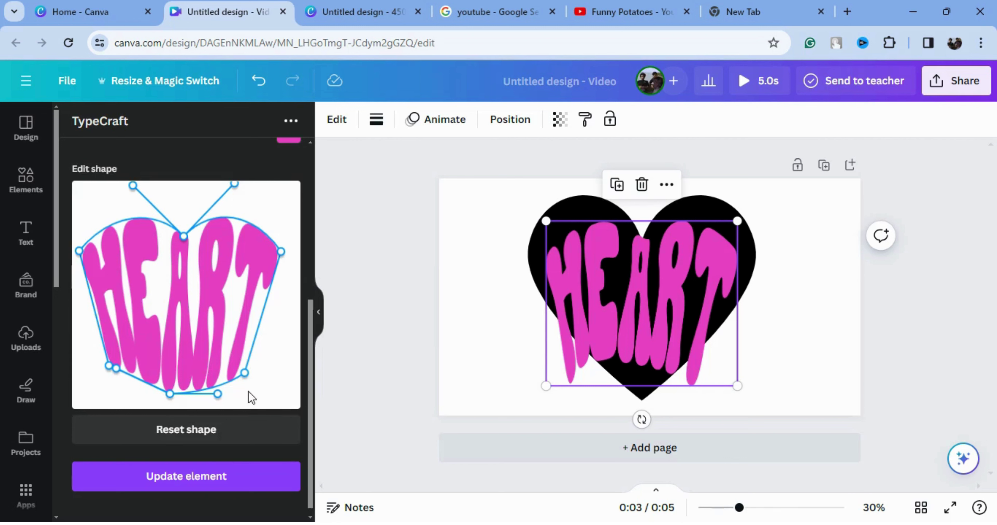
pyautogui.moveTo(249, 371); pyautogui.dragTo(238, 337)
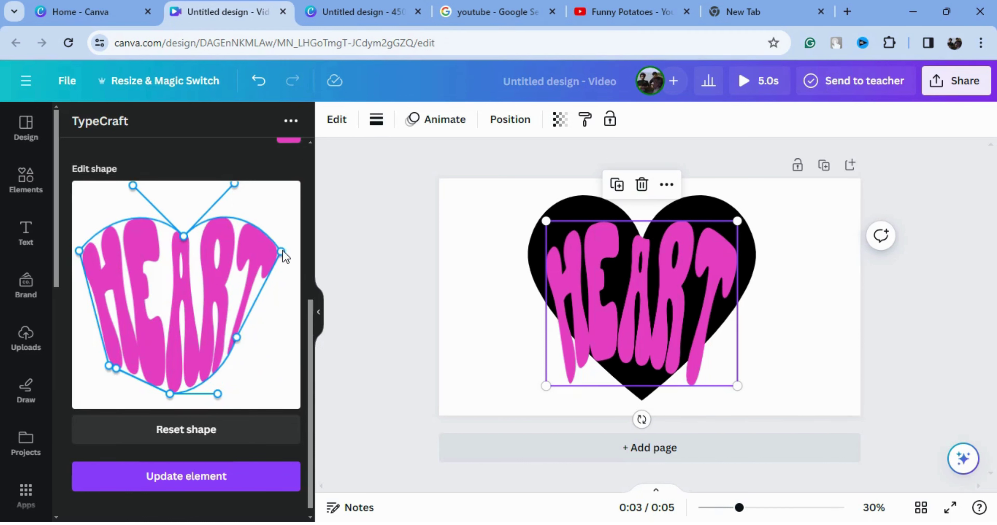
# Adjust the warp's upper-right and lower corners to follow the heart's sides, and update the text element in the design
pyautogui.moveTo(282, 252); pyautogui.dragTo(278, 240)
pyautogui.moveTo(107, 369); pyautogui.dragTo(100, 332)
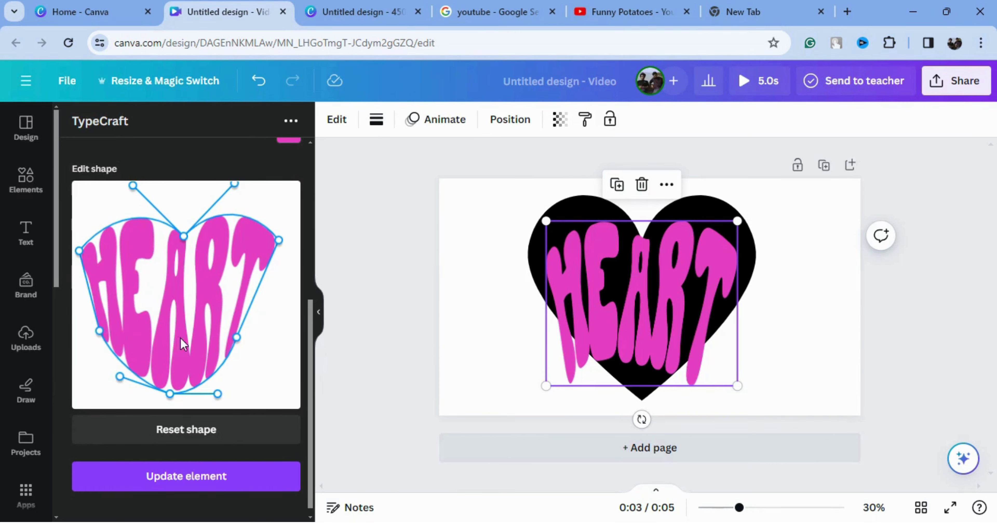
pyautogui.moveTo(235, 338); pyautogui.dragTo(244, 339)
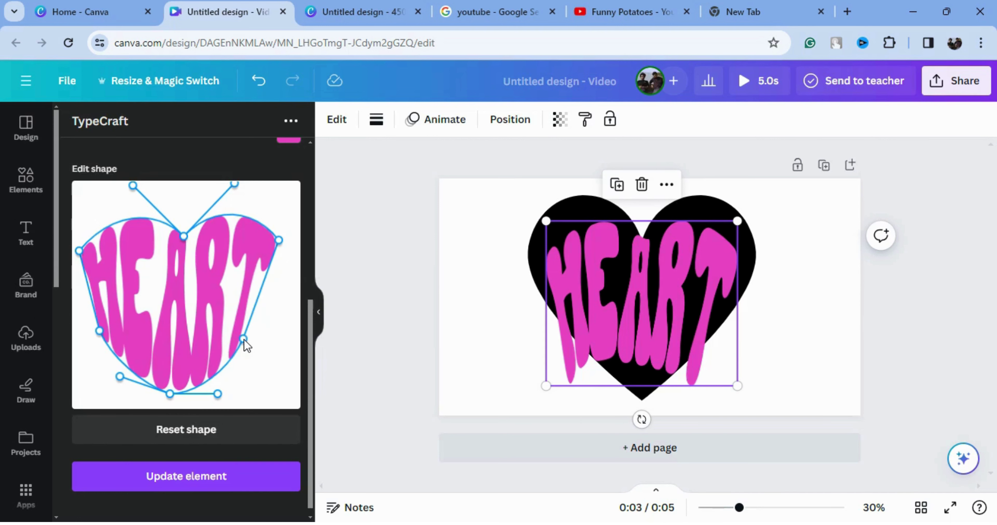
pyautogui.click(197, 481)
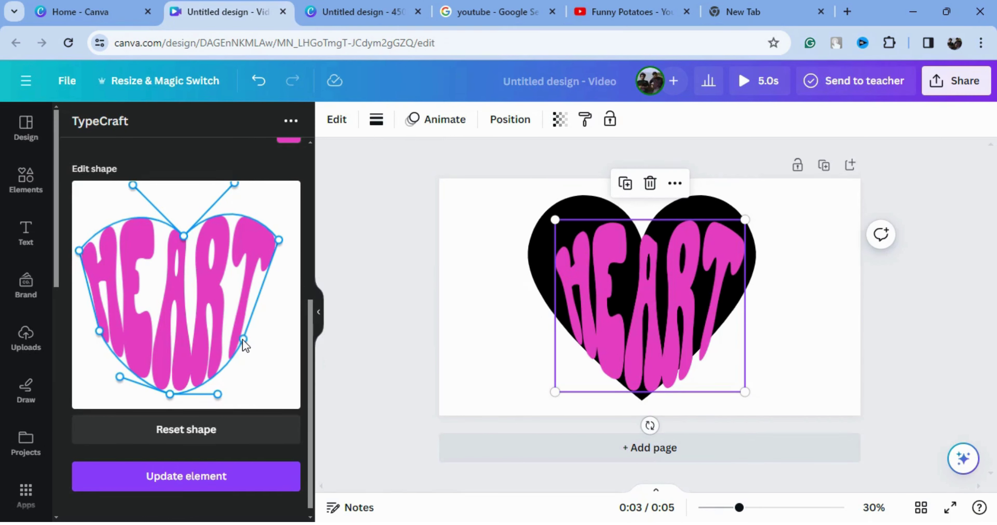
# Raise the warp's two lower corners and upper-left corner, lower its upper-right corner slightly, and update the text element
pyautogui.moveTo(243, 340); pyautogui.dragTo(254, 311)
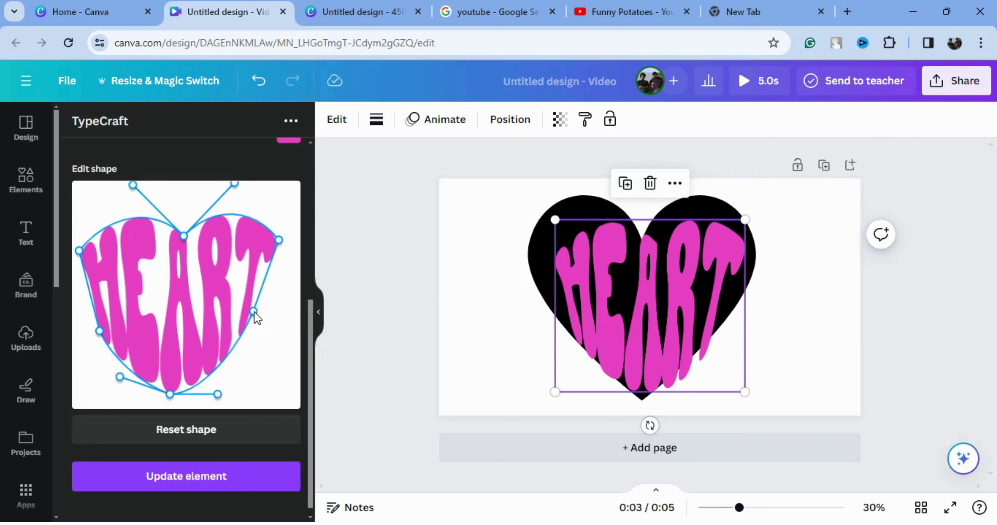
pyautogui.moveTo(100, 331); pyautogui.dragTo(96, 310)
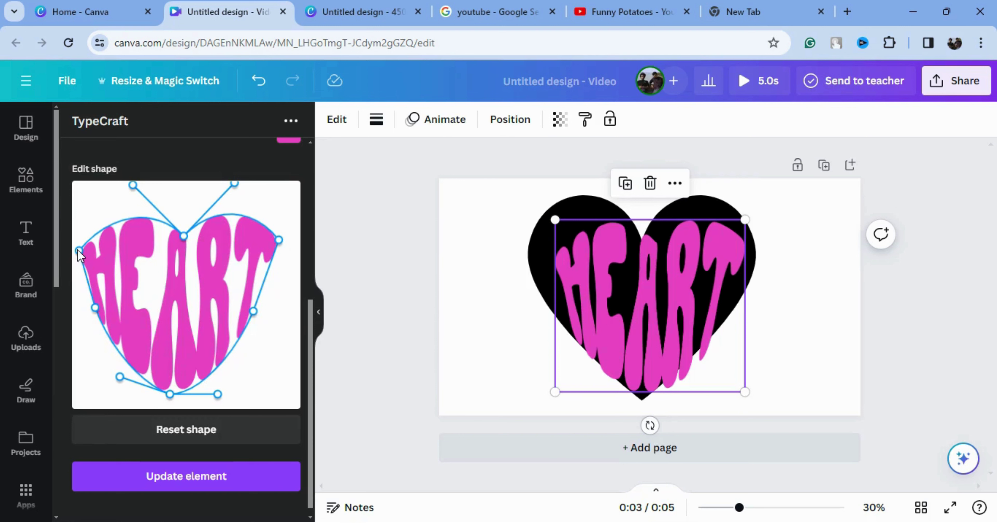
pyautogui.moveTo(78, 251); pyautogui.dragTo(84, 231)
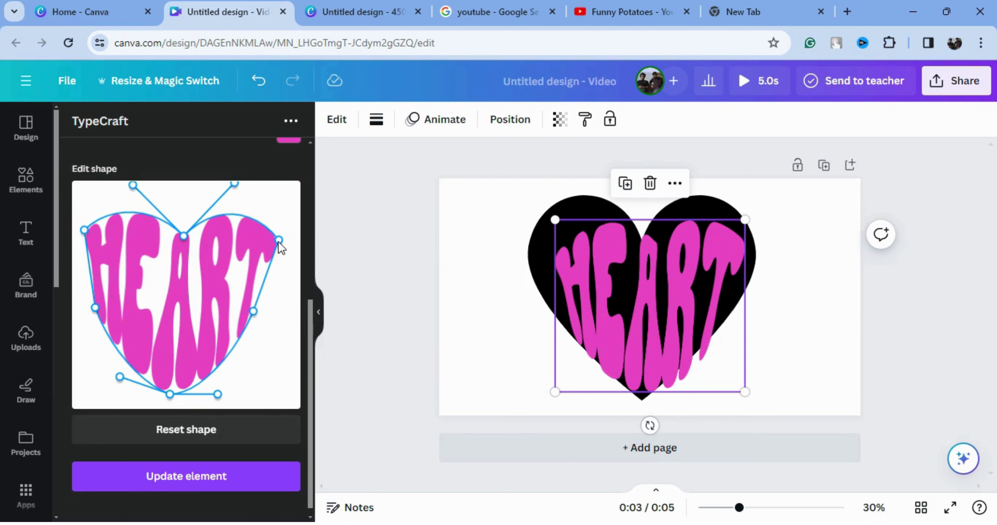
pyautogui.moveTo(278, 241)
pyautogui.mouseDown()
pyautogui.moveTo(282, 252)
pyautogui.moveTo(270, 246)
pyautogui.mouseUp()
pyautogui.click(176, 482)
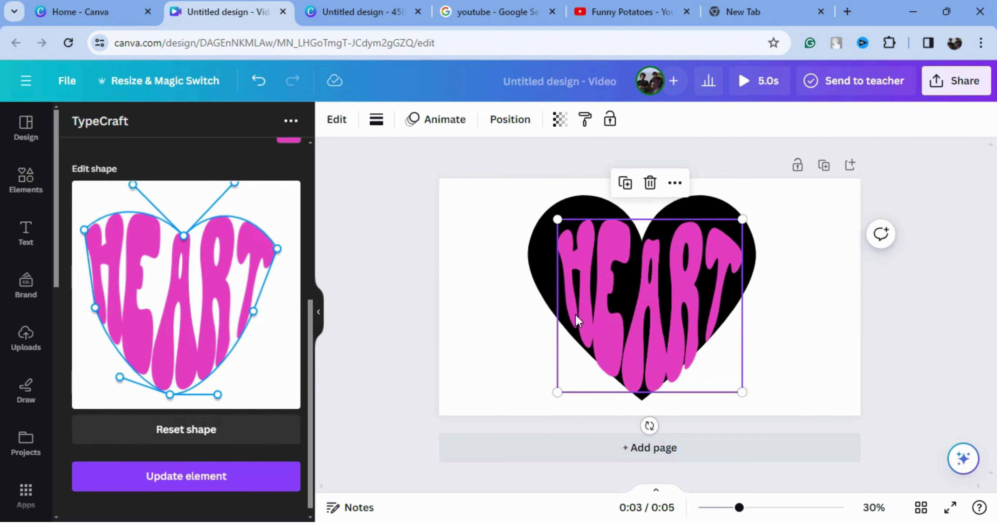
# Enlarge the HEART text and position it centered over the black heart
pyautogui.moveTo(661, 327); pyautogui.dragTo(650, 319)
pyautogui.moveTo(735, 220); pyautogui.dragTo(752, 201)
pyautogui.moveTo(692, 277); pyautogui.dragTo(682, 277)
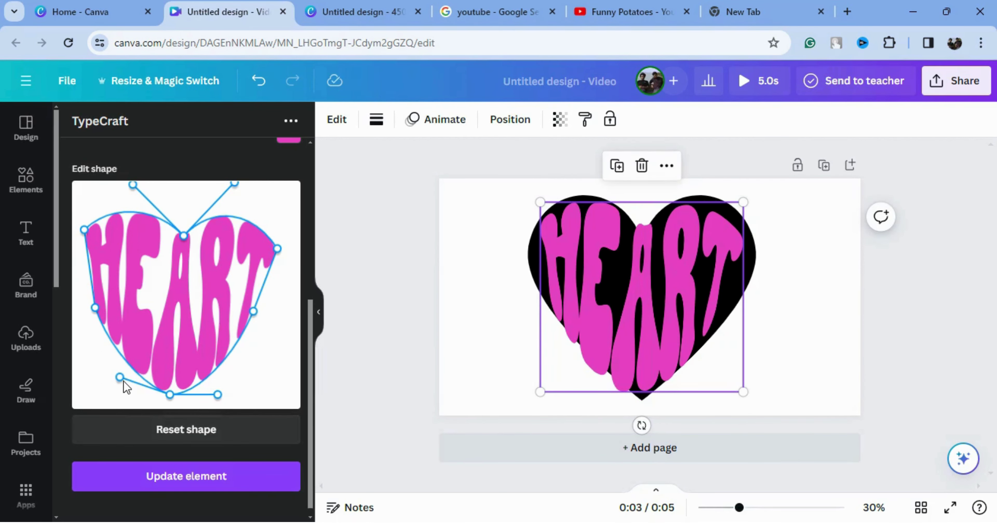
# Raise both curve handles of the warp's bottom point to form a V-shaped tip, update the text element and shift it slightly right
pyautogui.moveTo(120, 378); pyautogui.dragTo(130, 368)
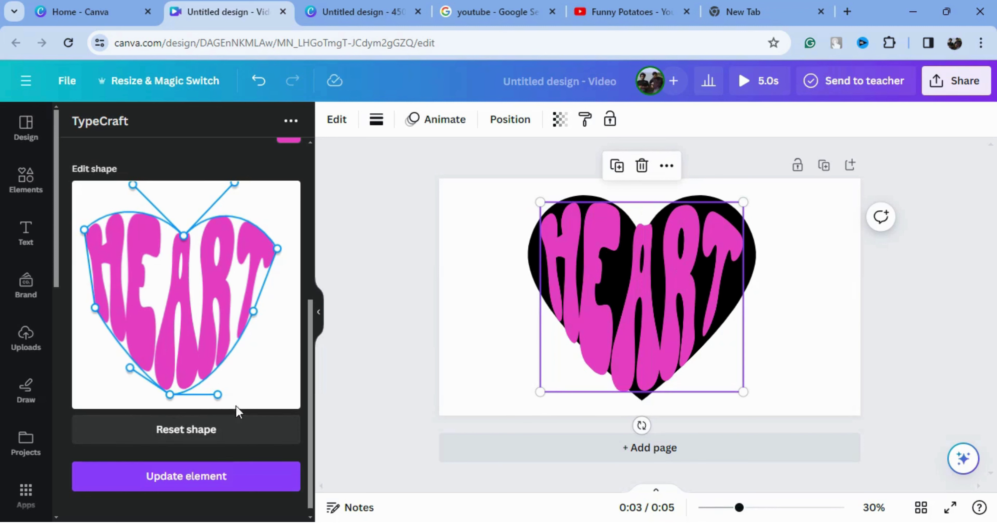
pyautogui.moveTo(219, 395); pyautogui.dragTo(213, 370)
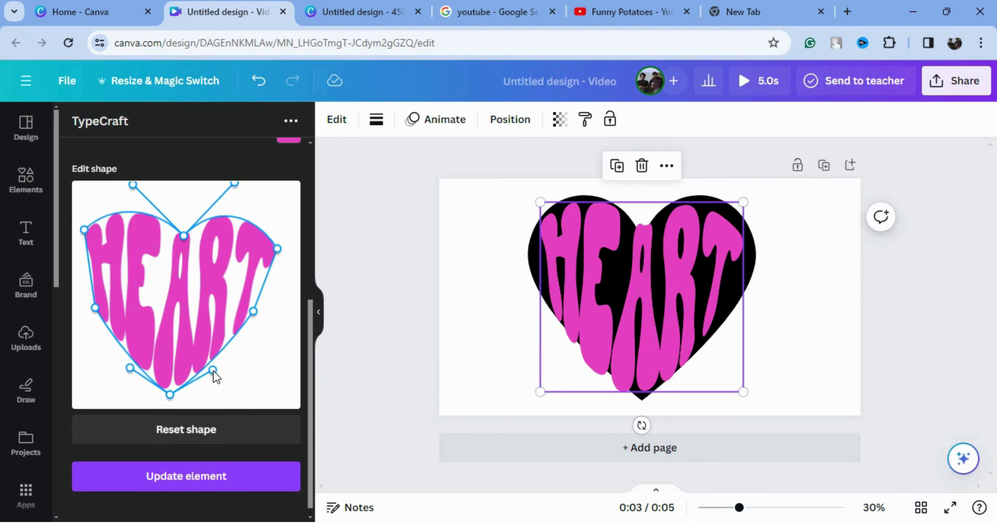
pyautogui.click(212, 477)
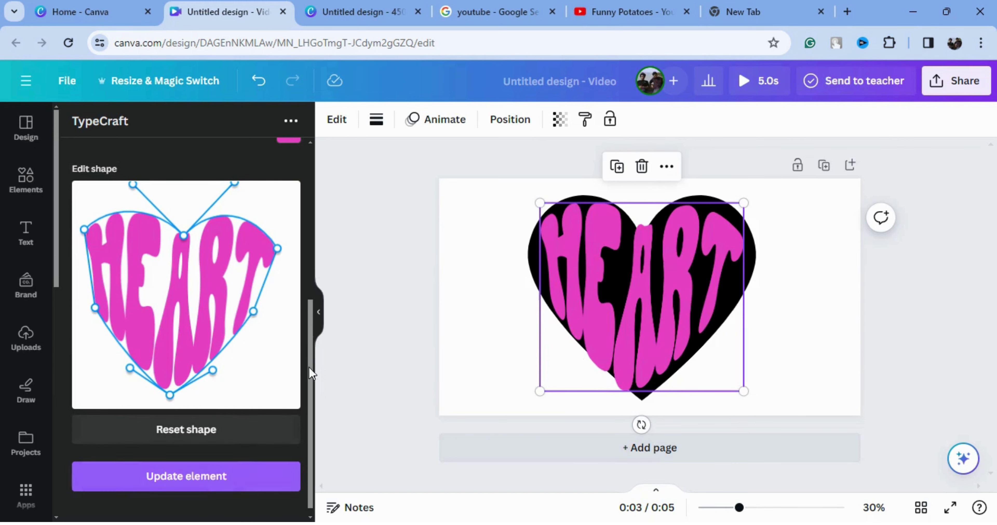
pyautogui.moveTo(663, 330); pyautogui.dragTo(668, 332)
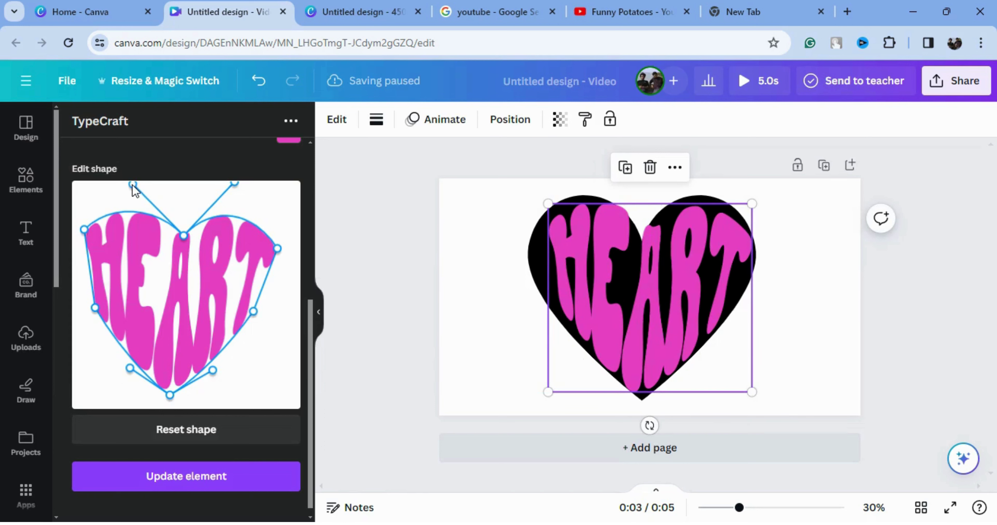
# Flatten the warp's left lobe slightly, move both lower corners inward, and update the text element, repositioned over the black heart
pyautogui.moveTo(133, 185); pyautogui.dragTo(133, 189)
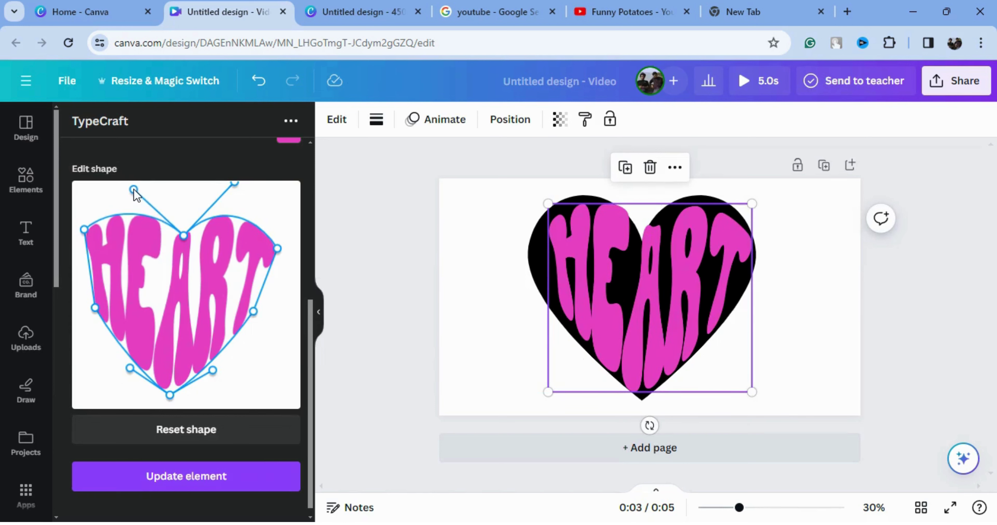
pyautogui.click(262, 472)
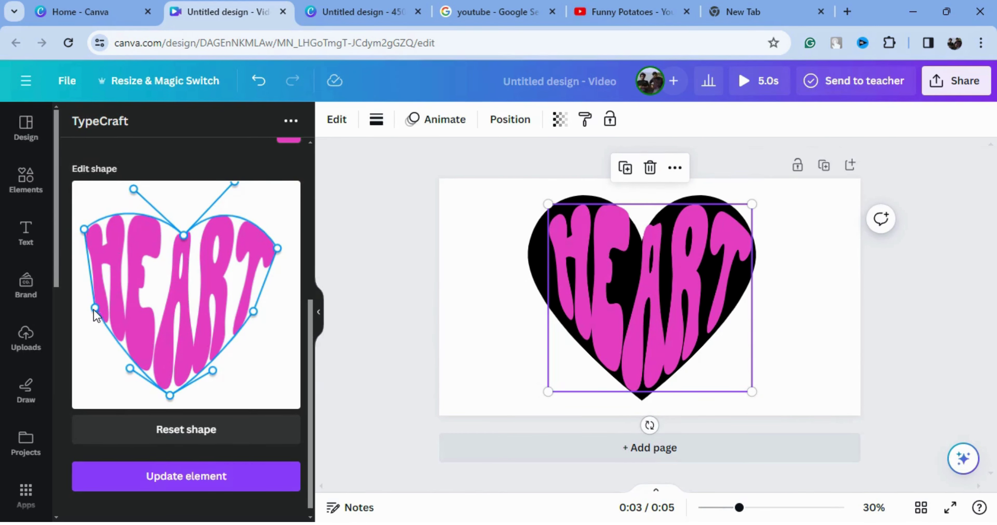
pyautogui.moveTo(94, 309); pyautogui.dragTo(101, 310)
pyautogui.moveTo(253, 312); pyautogui.dragTo(247, 309)
pyautogui.click(229, 480)
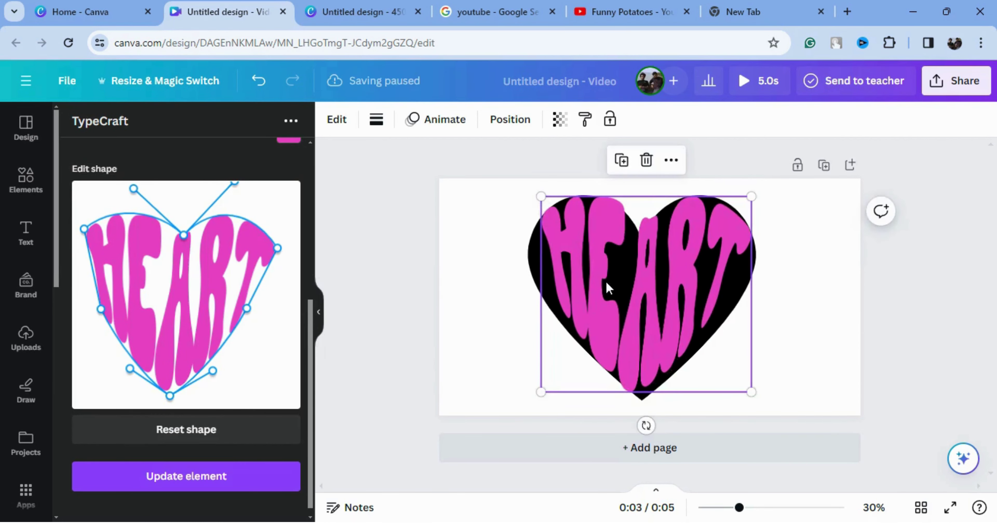
pyautogui.moveTo(609, 288); pyautogui.dragTo(602, 288)
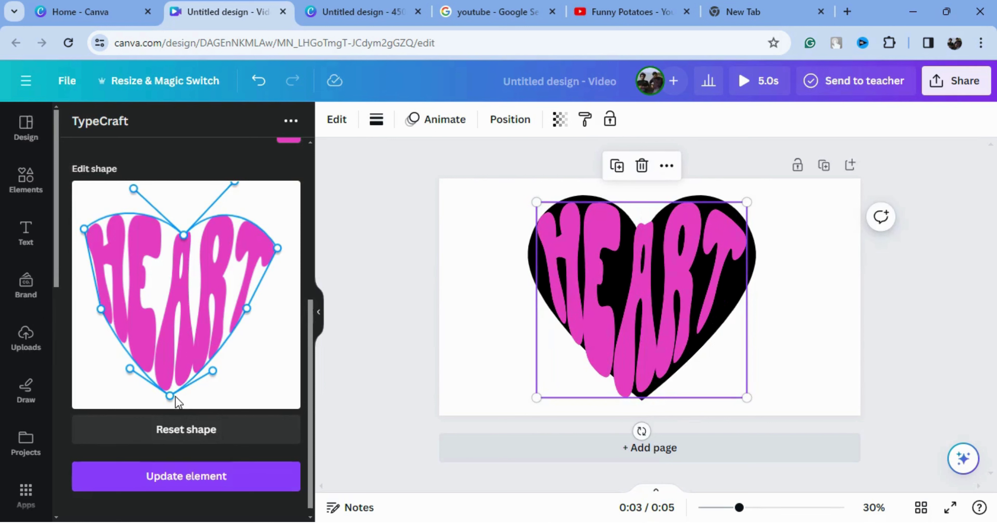
# Raise the warp's bottom tip, deepen the central dip slightly, and update the text element centered on the black heart
pyautogui.moveTo(170, 396); pyautogui.dragTo(172, 387)
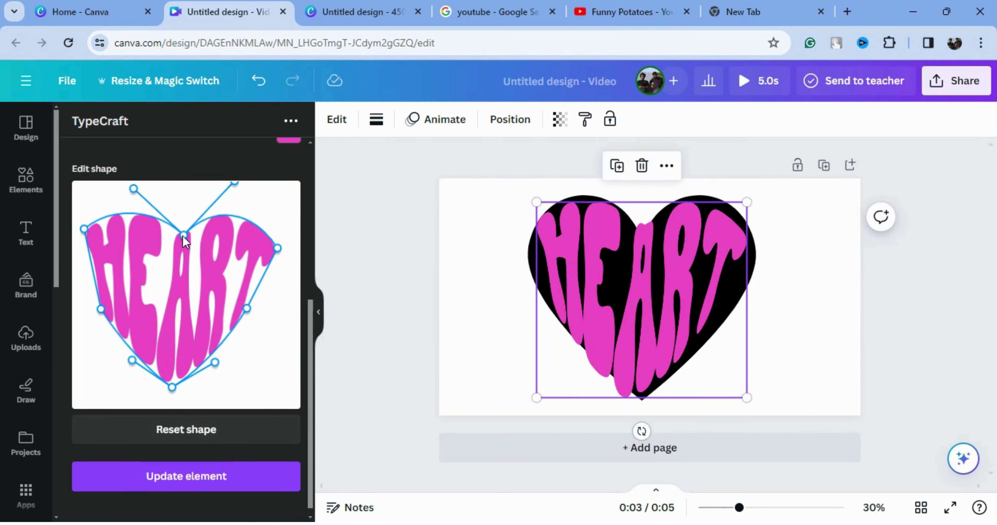
pyautogui.moveTo(183, 236); pyautogui.dragTo(180, 241)
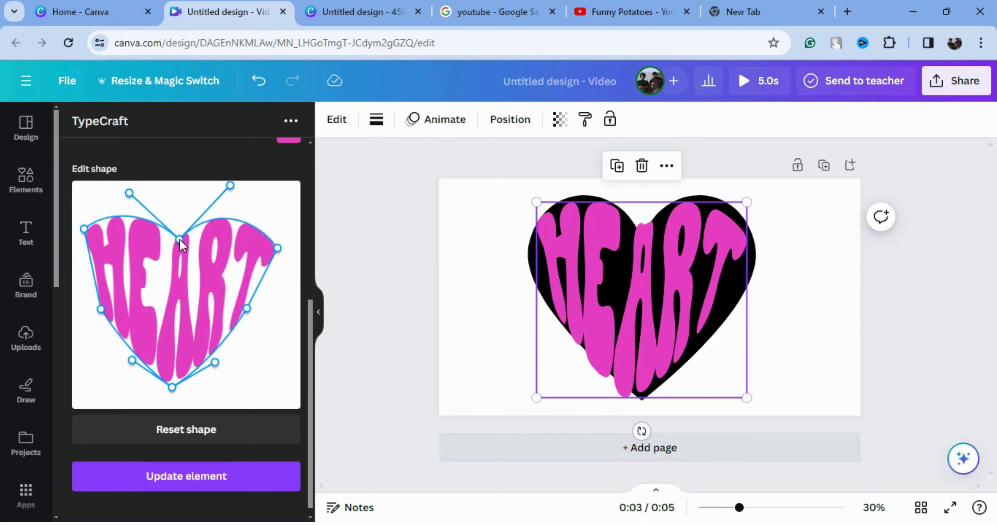
pyautogui.click(220, 477)
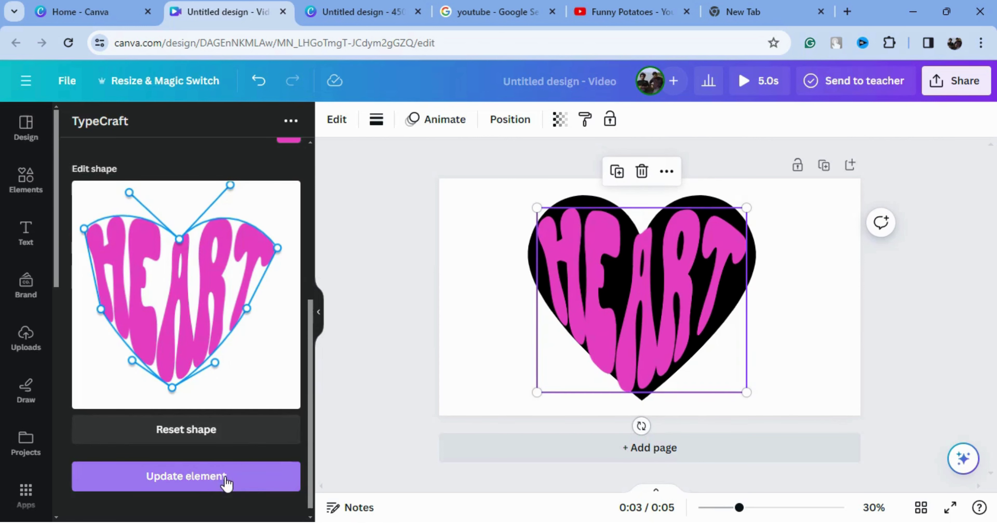
pyautogui.moveTo(645, 333); pyautogui.dragTo(643, 331)
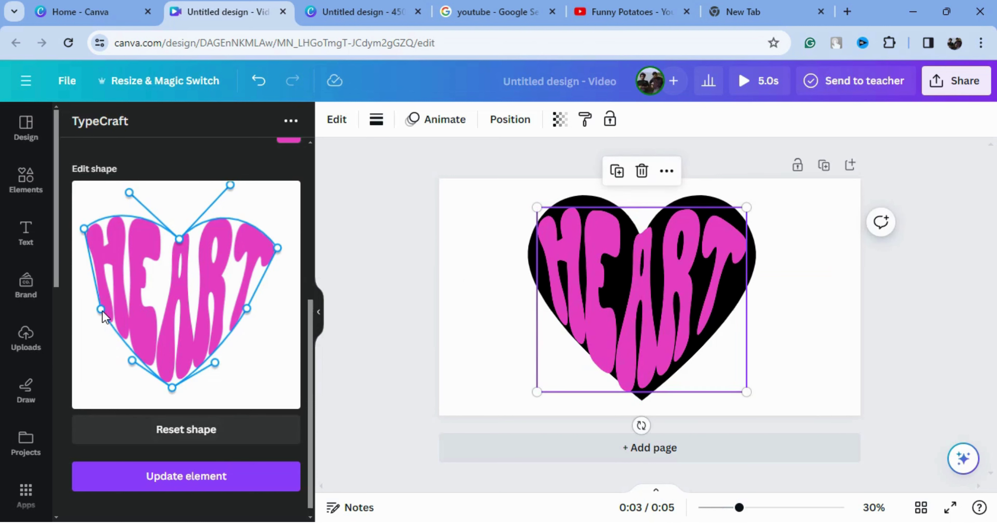
# Pull the warp's lower-left corner inward, raise the bottom tip's curve handles, then update and slightly enlarge the text element
pyautogui.moveTo(102, 311); pyautogui.dragTo(105, 306)
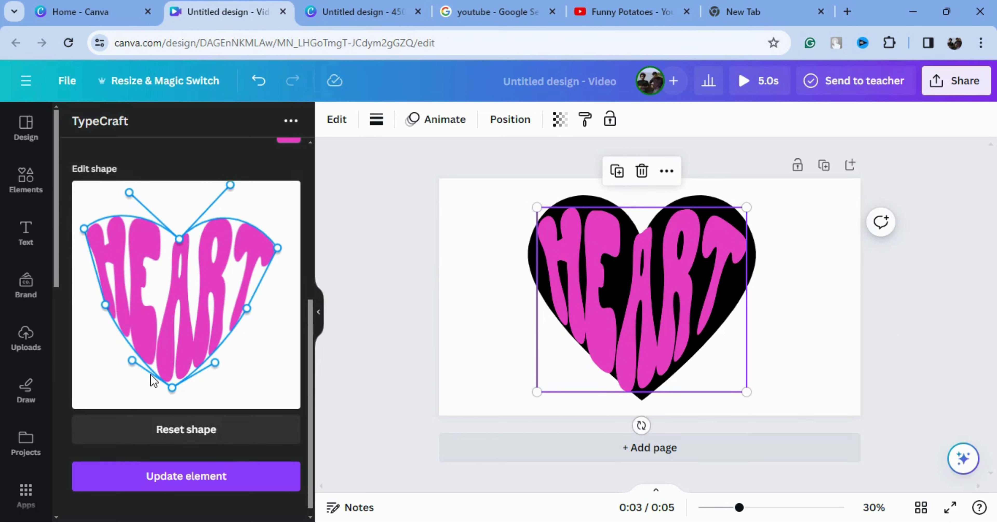
pyautogui.moveTo(132, 361); pyautogui.dragTo(131, 353)
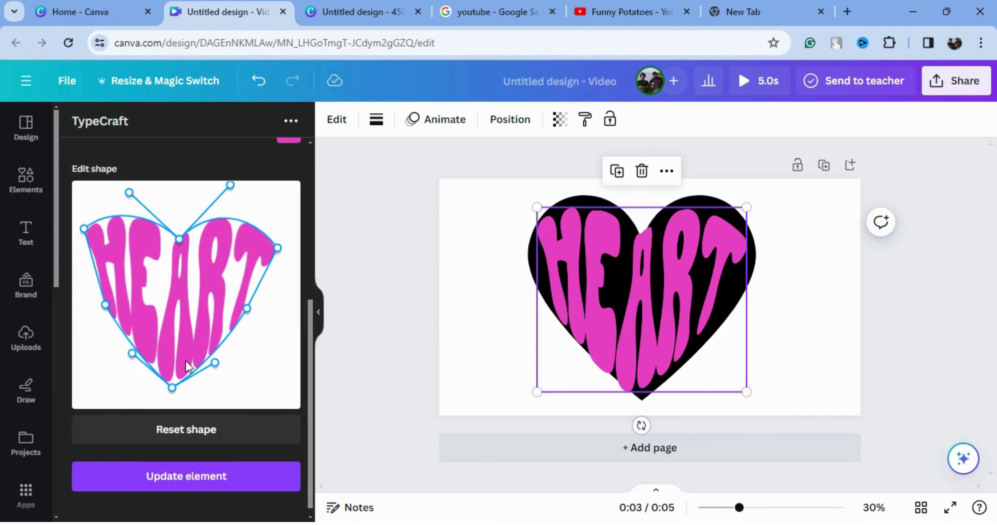
pyautogui.moveTo(215, 363); pyautogui.dragTo(210, 359)
pyautogui.click(225, 483)
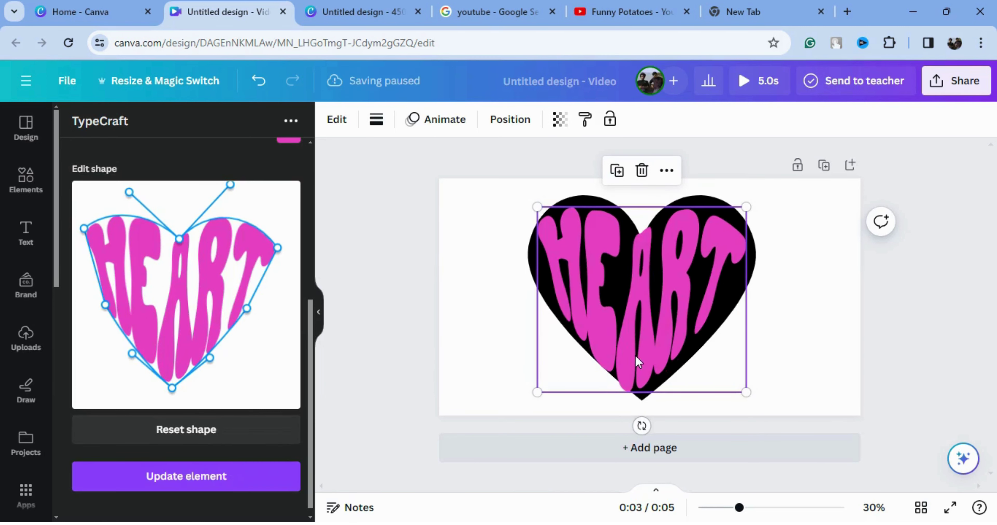
pyautogui.moveTo(746, 392); pyautogui.dragTo(751, 399)
# Raise the warp's bottom tip a little more, update the text element and enlarge it to span the black heart's width
pyautogui.moveTo(172, 387); pyautogui.dragTo(173, 383)
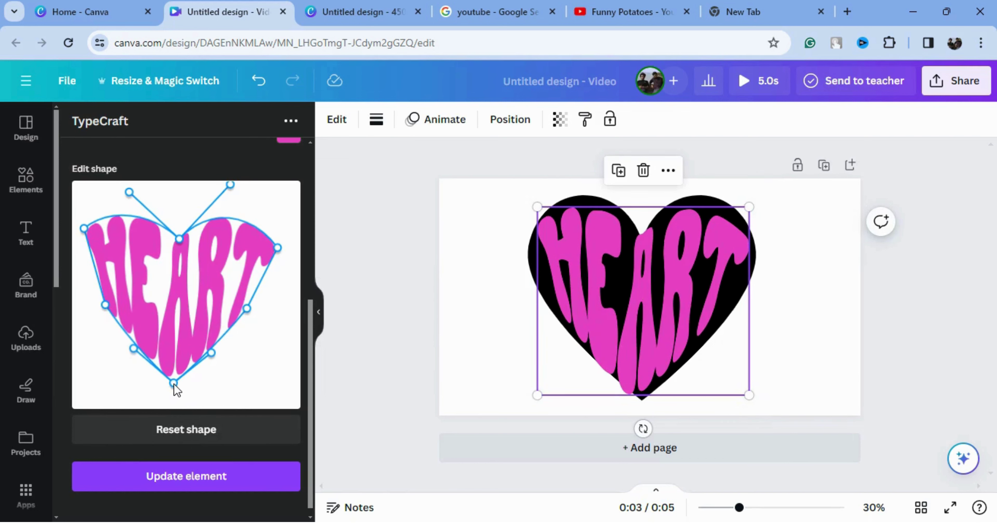
pyautogui.click(203, 479)
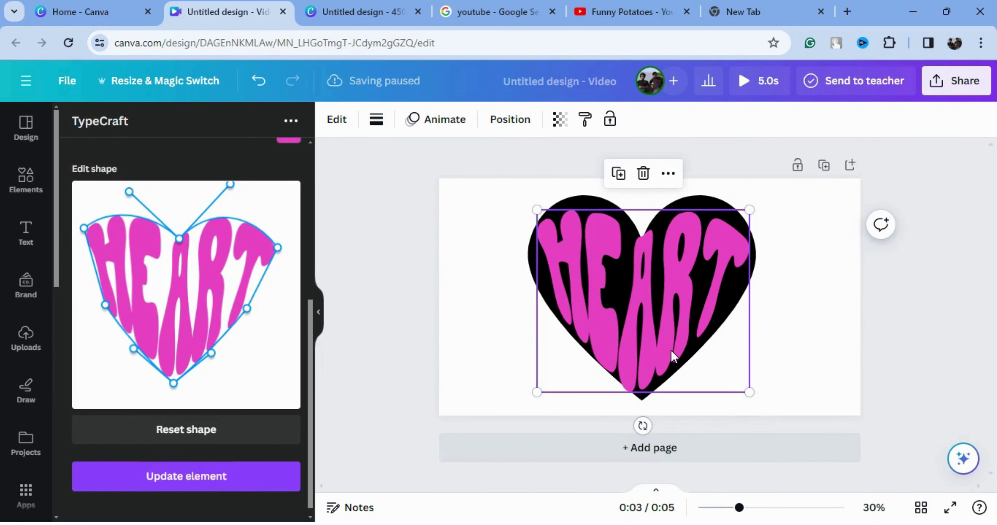
pyautogui.moveTo(749, 210); pyautogui.dragTo(757, 202)
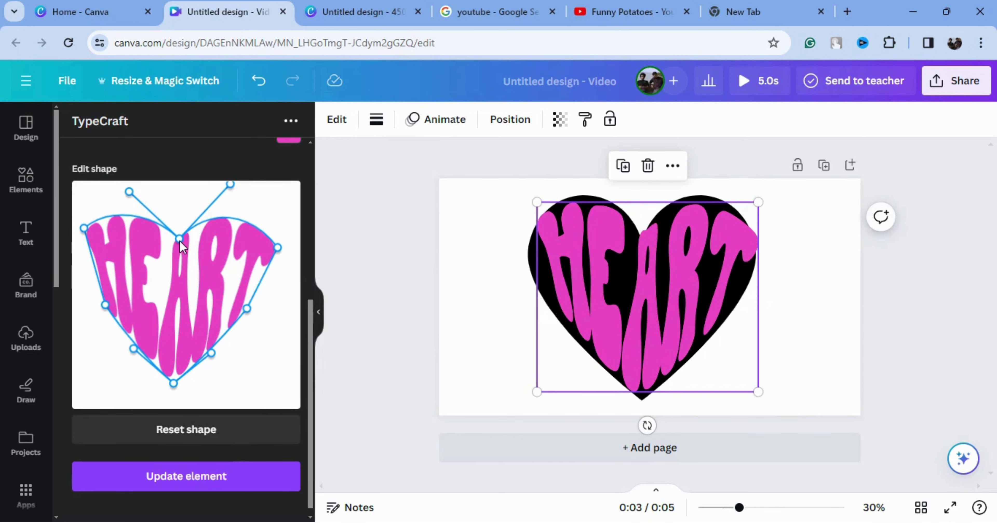
# Deepen the warp's central dip, raise the curves of both upper lobes, move the lower-left corner outward, and update the text element
pyautogui.moveTo(180, 242); pyautogui.dragTo(177, 253)
pyautogui.moveTo(278, 249)
pyautogui.mouseDown()
pyautogui.moveTo(278, 232)
pyautogui.moveTo(278, 248)
pyautogui.mouseUp()
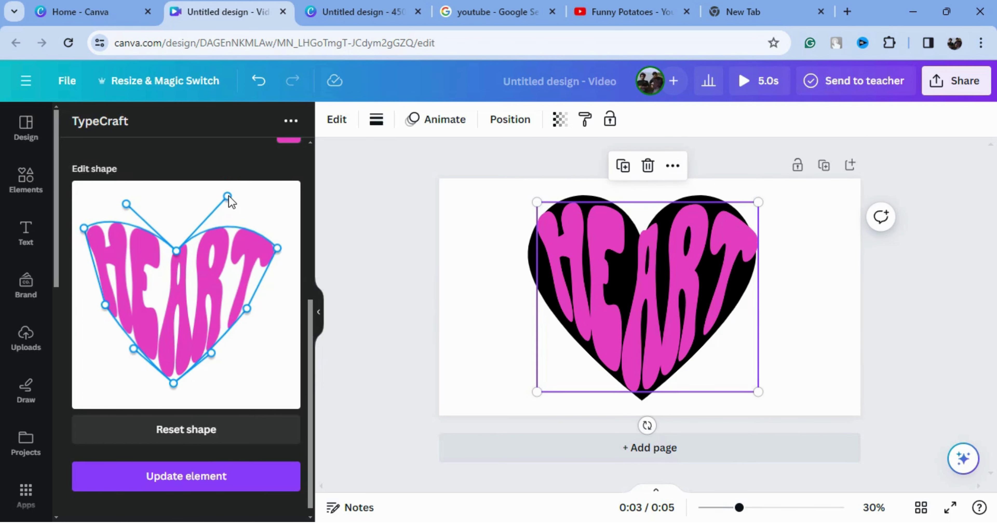
pyautogui.moveTo(227, 197); pyautogui.dragTo(232, 181)
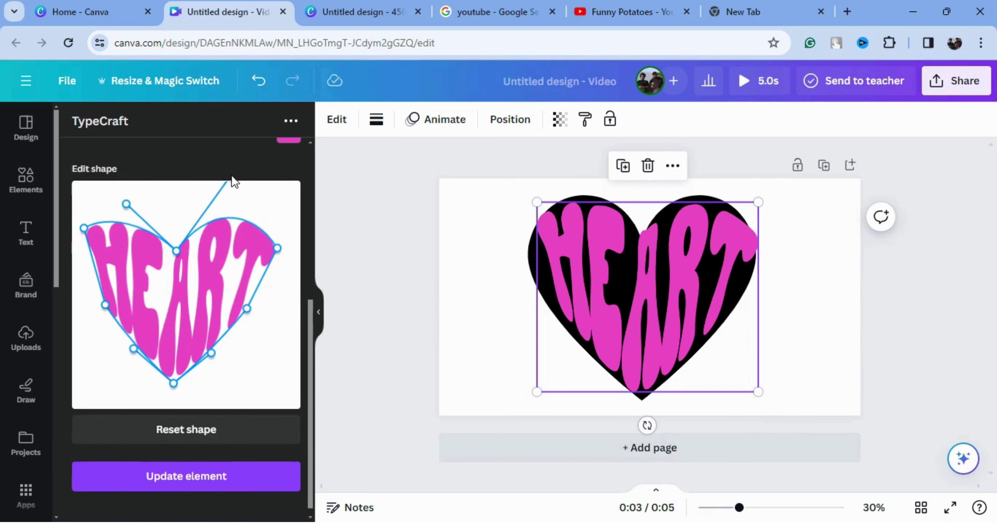
pyautogui.moveTo(126, 204); pyautogui.dragTo(126, 183)
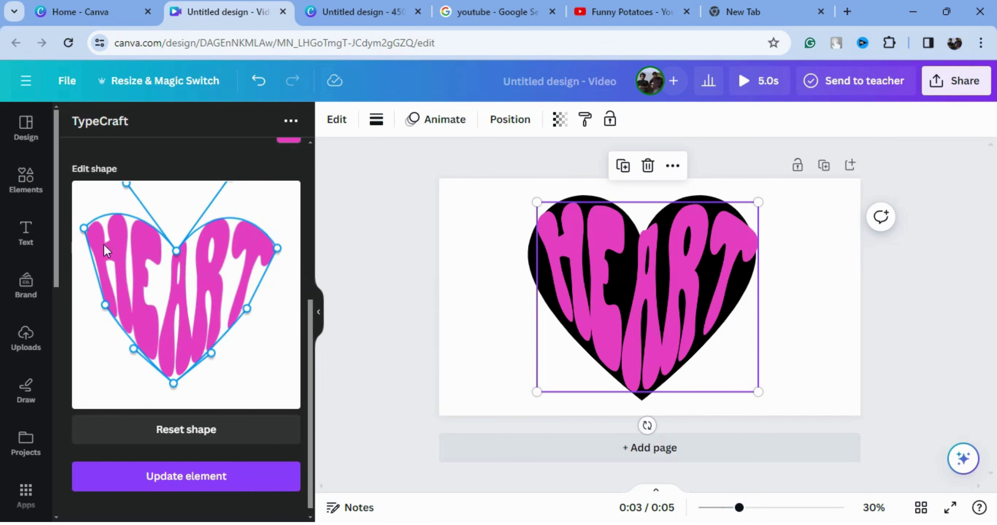
pyautogui.moveTo(105, 305); pyautogui.dragTo(100, 307)
pyautogui.click(182, 480)
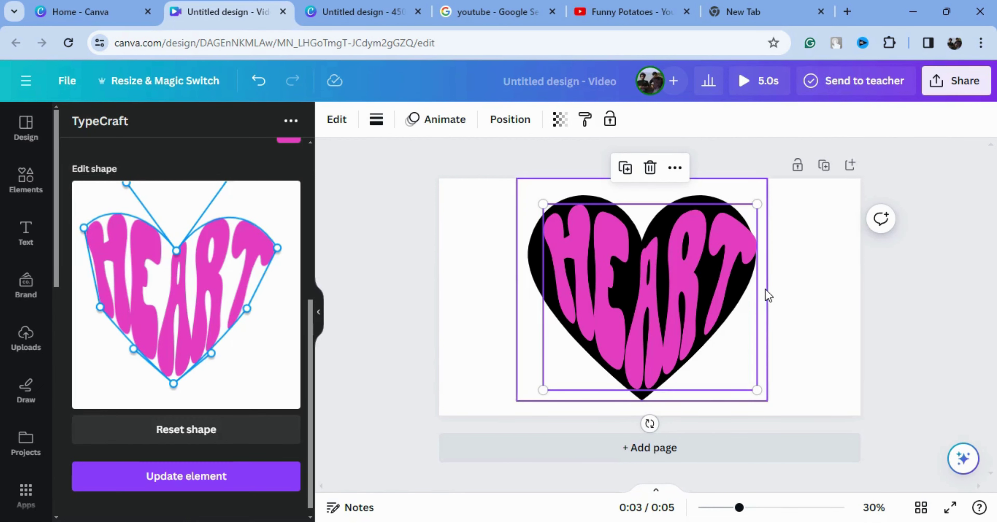
# Scale the HEART text down slightly and center it within the black heart
pyautogui.moveTo(703, 304); pyautogui.dragTo(699, 298)
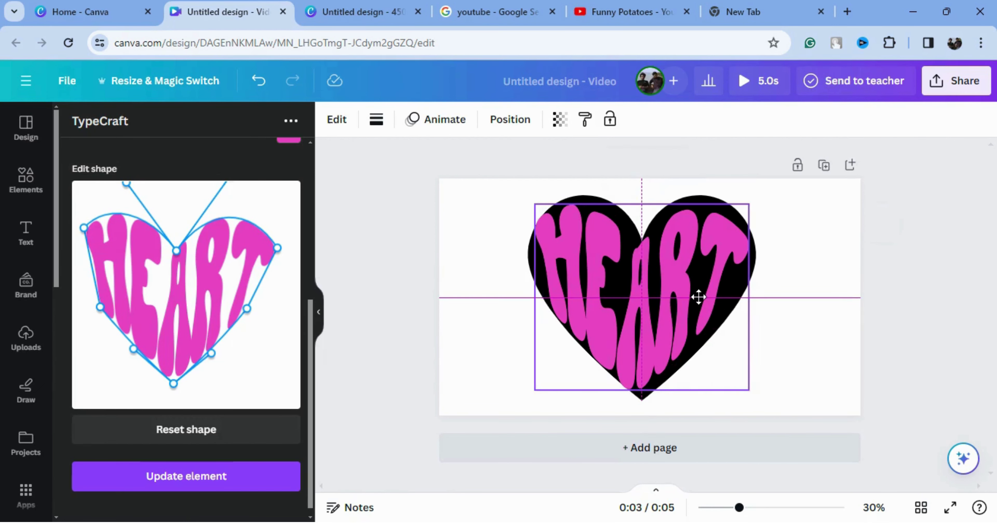
pyautogui.moveTo(753, 396); pyautogui.dragTo(746, 390)
pyautogui.moveTo(663, 351); pyautogui.dragTo(662, 351)
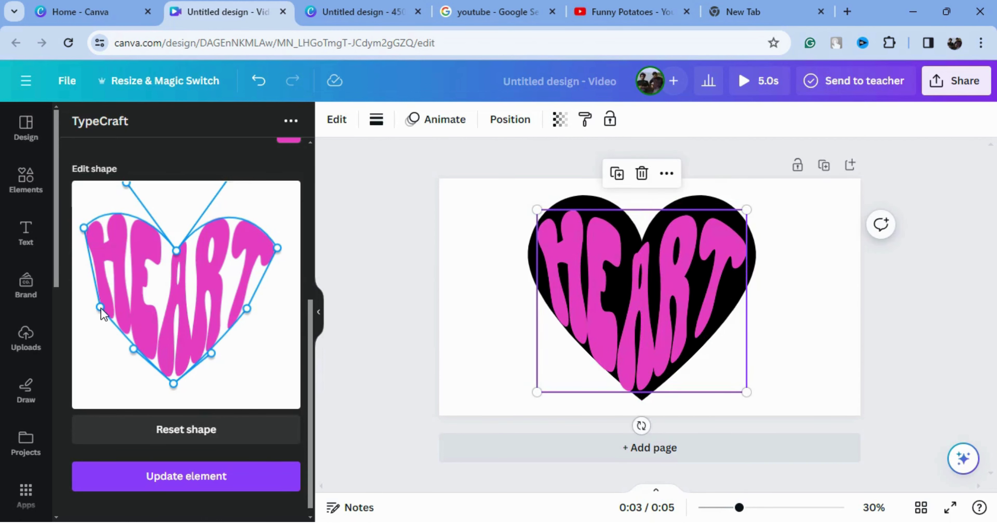
# Move the warp's two lower corners outward and update the text element in the design
pyautogui.moveTo(100, 307); pyautogui.dragTo(94, 311)
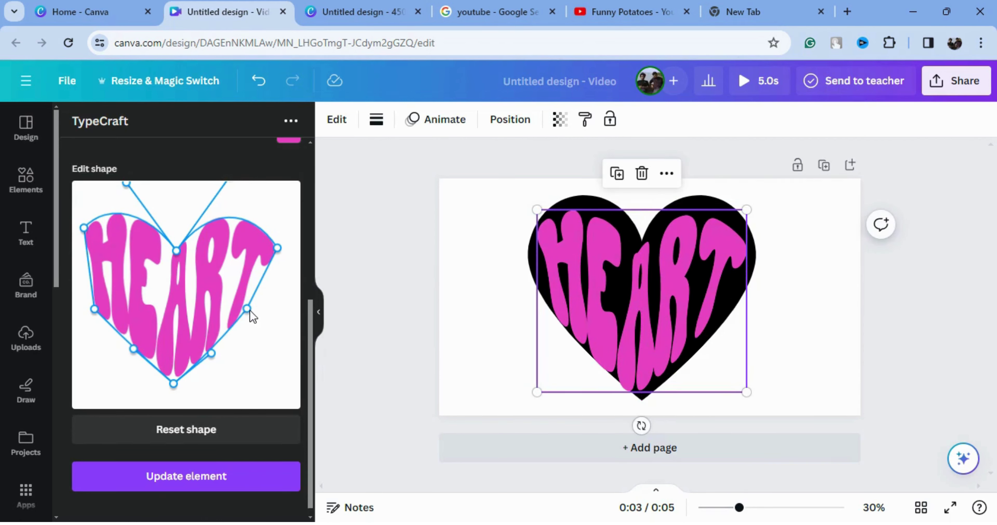
pyautogui.moveTo(249, 311); pyautogui.dragTo(255, 311)
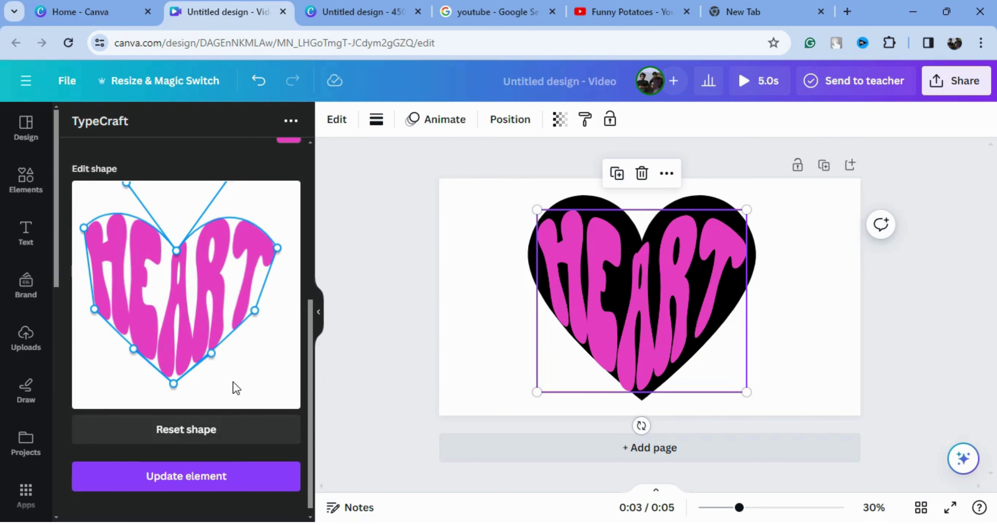
pyautogui.click(252, 484)
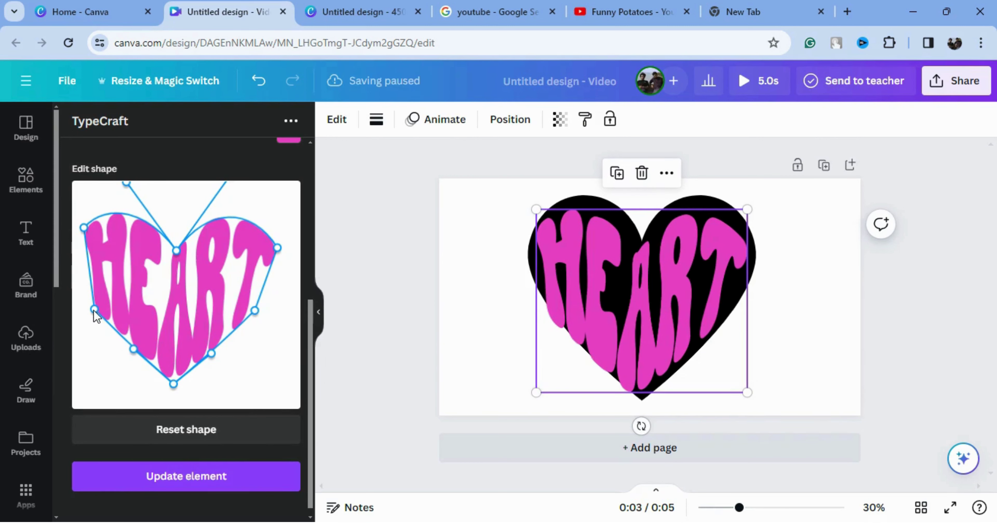
# Move the warp's lower-left corner and lower-left edge curve slightly inward, updating the HEART text element after each adjustment
pyautogui.moveTo(94, 312); pyautogui.dragTo(104, 306)
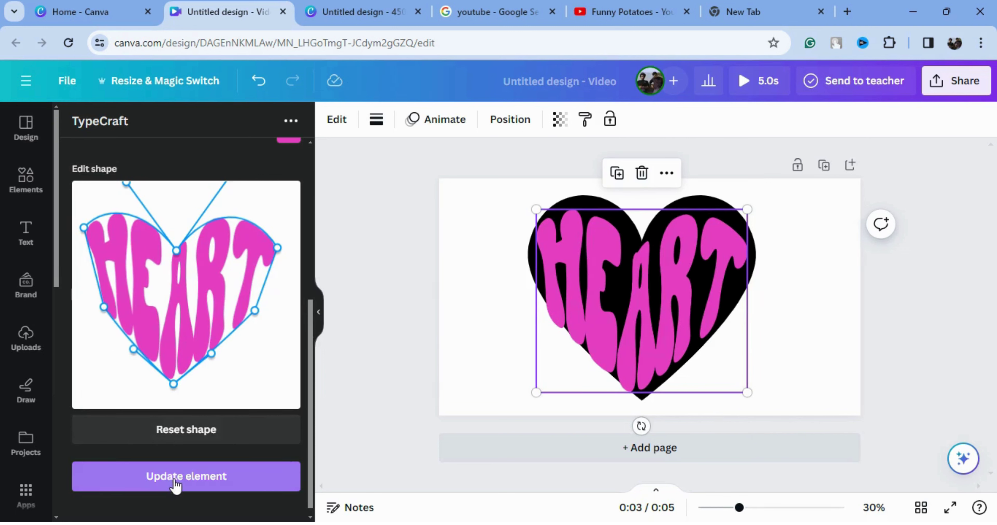
pyautogui.click(182, 480)
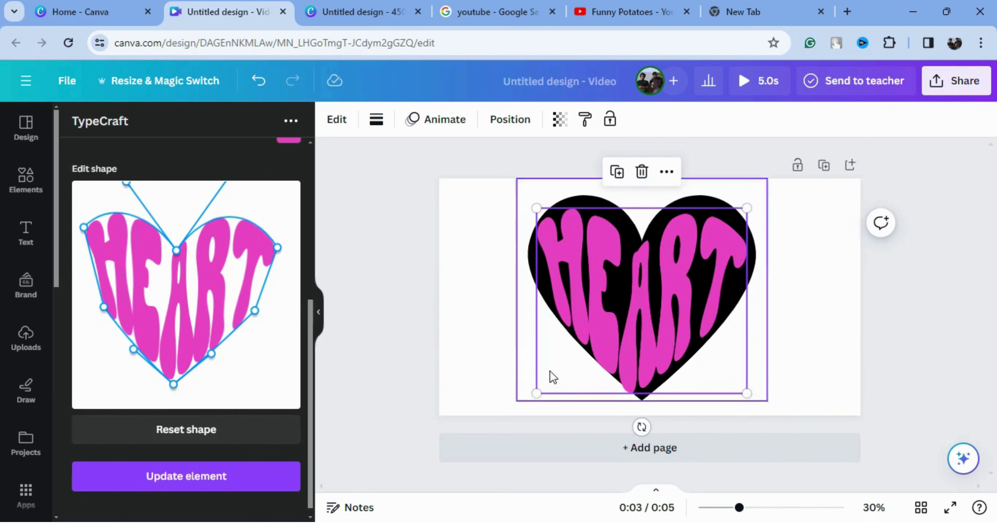
pyautogui.moveTo(132, 350); pyautogui.dragTo(138, 347)
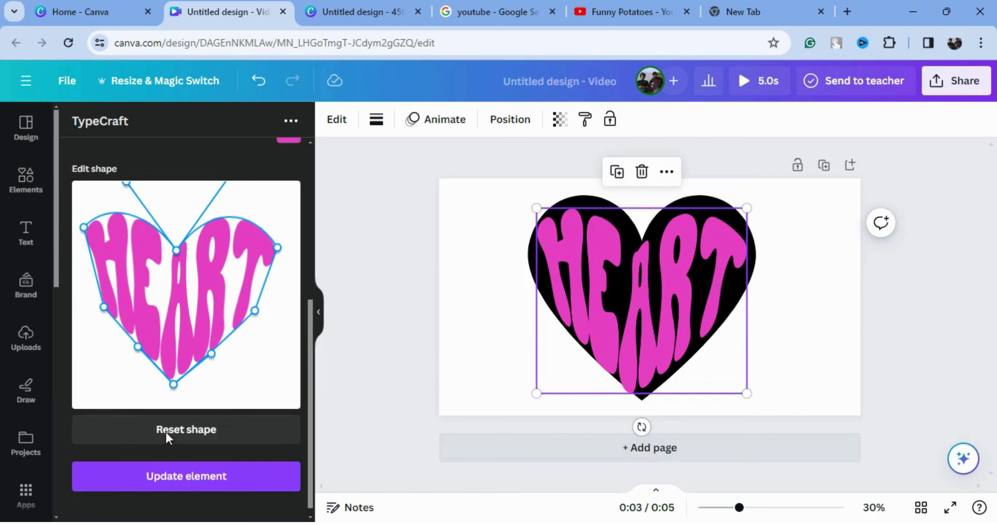
pyautogui.click(193, 481)
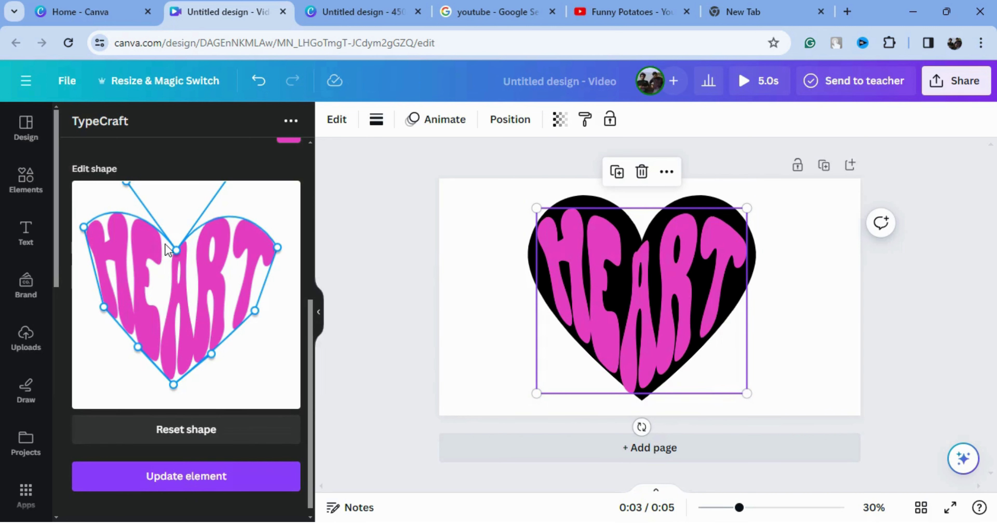
# Raise the warp's central dip slightly and its bottom tip in two small moves, then update the text element
pyautogui.moveTo(176, 250); pyautogui.dragTo(174, 245)
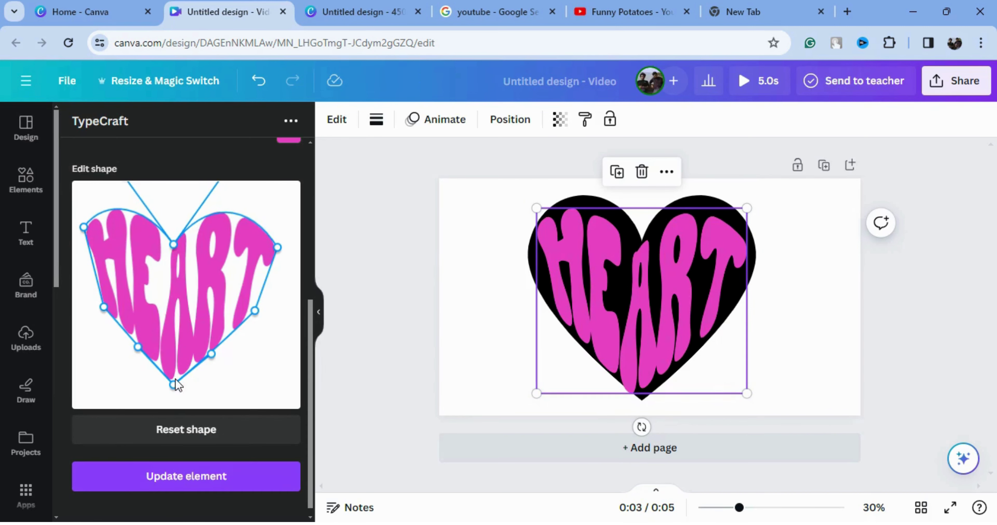
pyautogui.moveTo(174, 384); pyautogui.dragTo(173, 381)
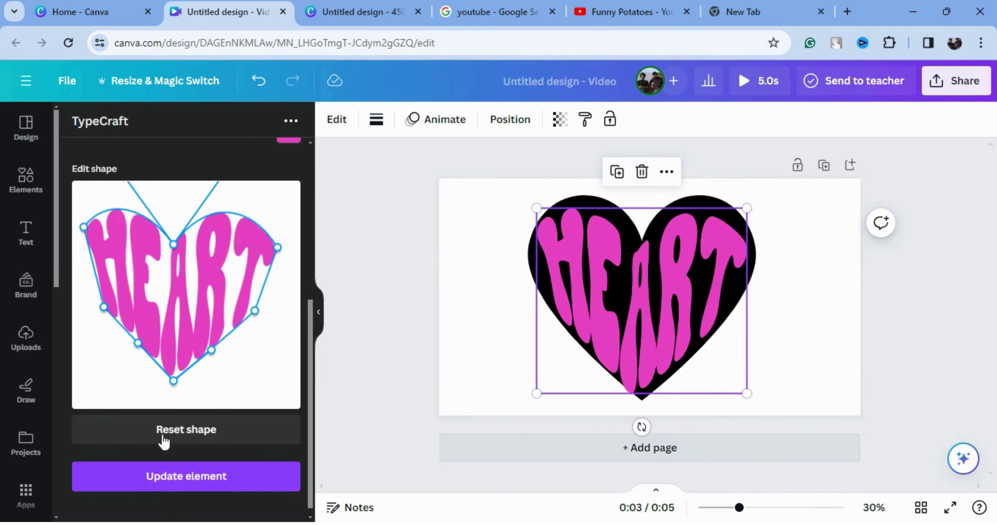
pyautogui.click(185, 479)
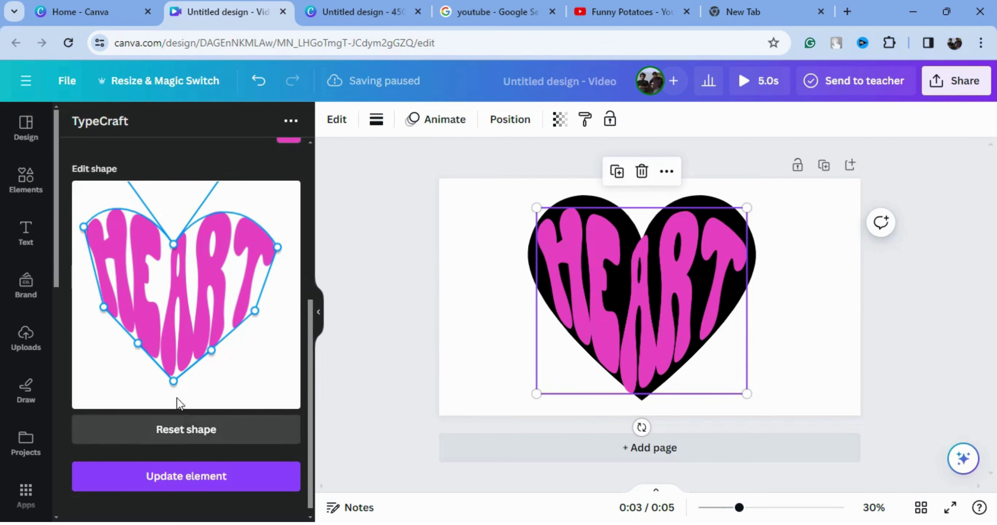
pyautogui.moveTo(174, 382); pyautogui.dragTo(174, 375)
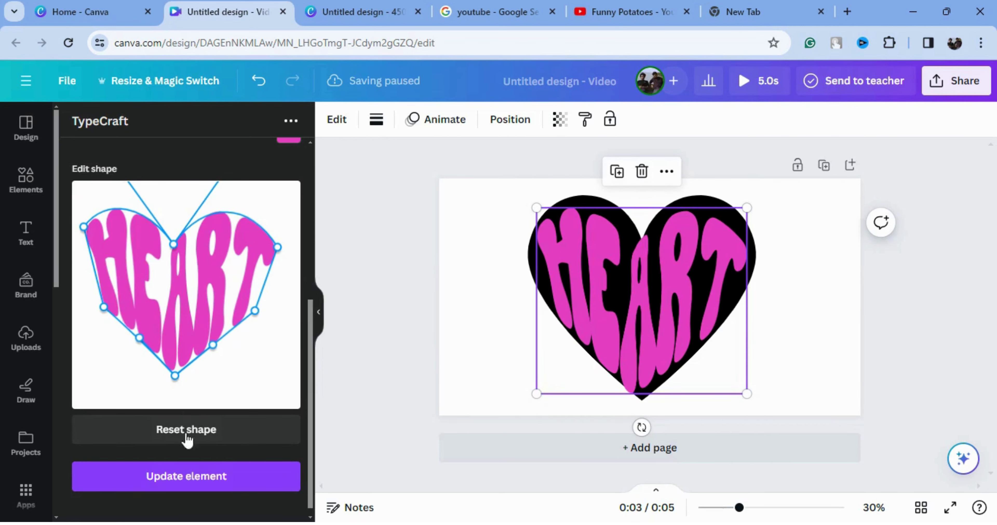
pyautogui.click(204, 481)
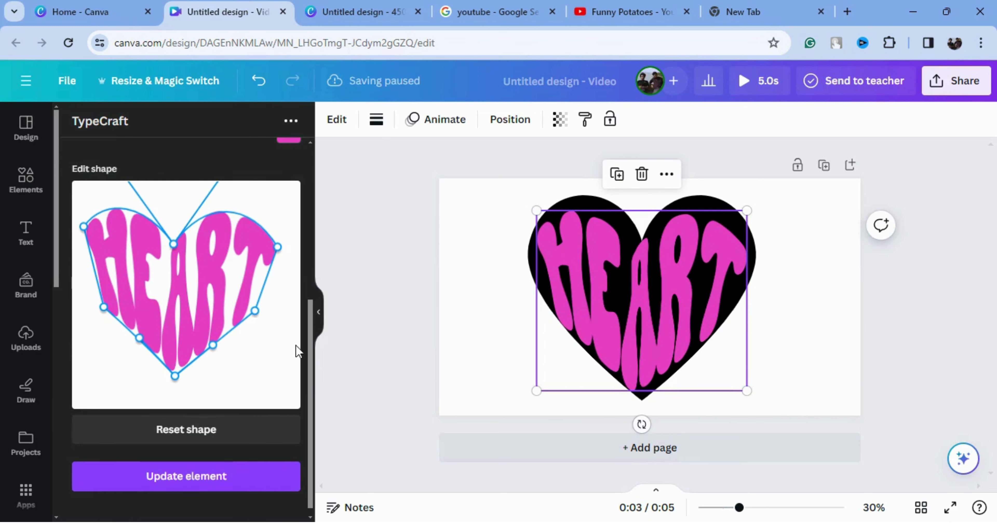
# Raise the warp's central dip a little more, update the text element and enlarge it toward the black heart's upper-right edge
pyautogui.moveTo(310, 364); pyautogui.dragTo(306, 348)
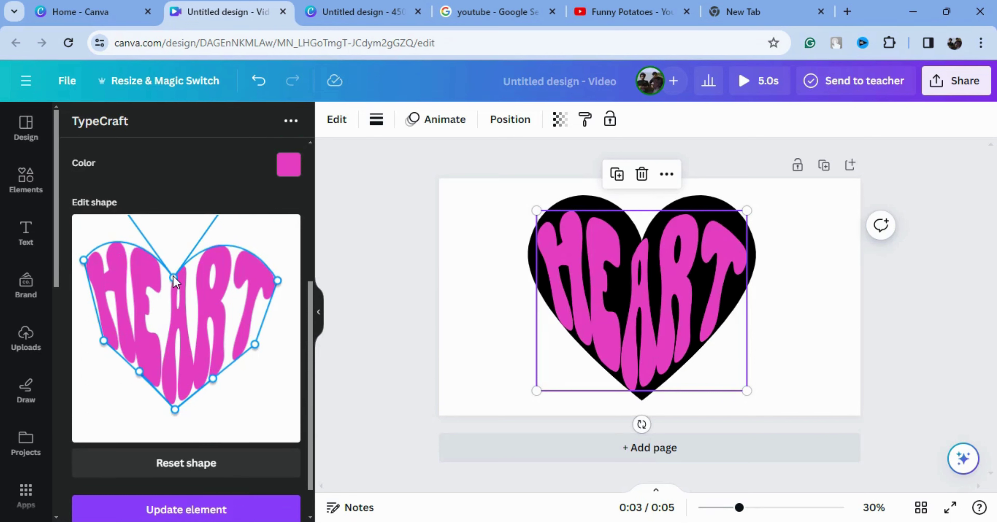
pyautogui.moveTo(173, 276); pyautogui.dragTo(173, 274)
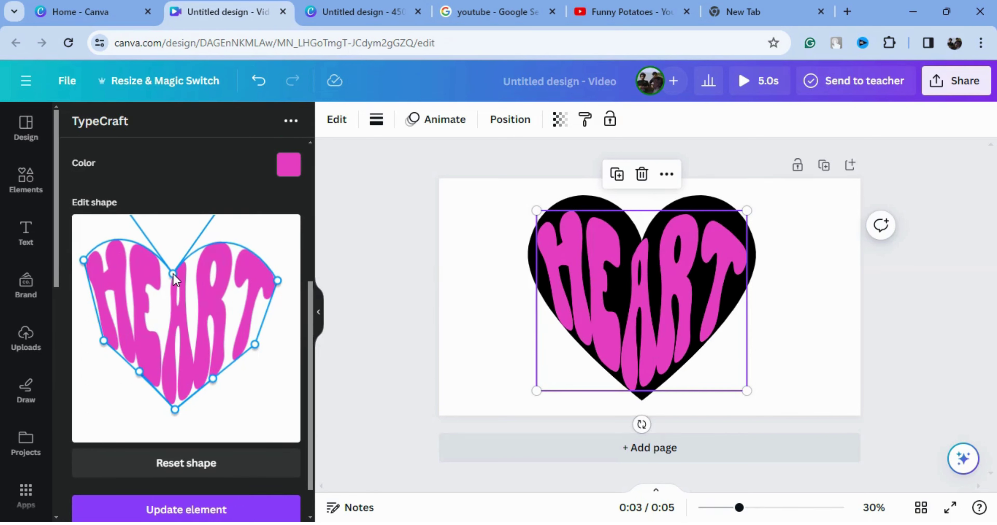
pyautogui.click(160, 511)
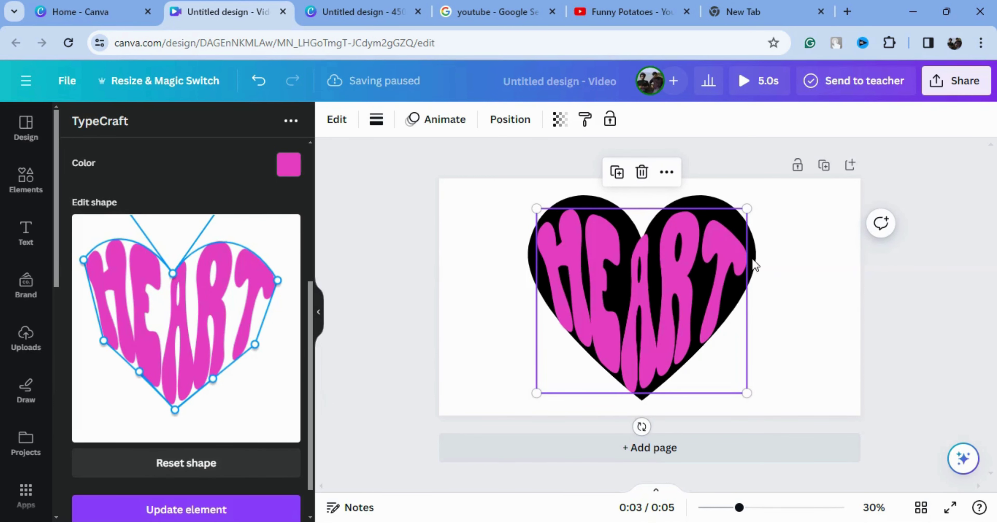
pyautogui.moveTo(749, 209); pyautogui.dragTo(758, 198)
# Lower the warp's central dip, adjust both upper lobe curves, move the lower-right corner inward, and update the text element
pyautogui.moveTo(171, 275); pyautogui.dragTo(177, 286)
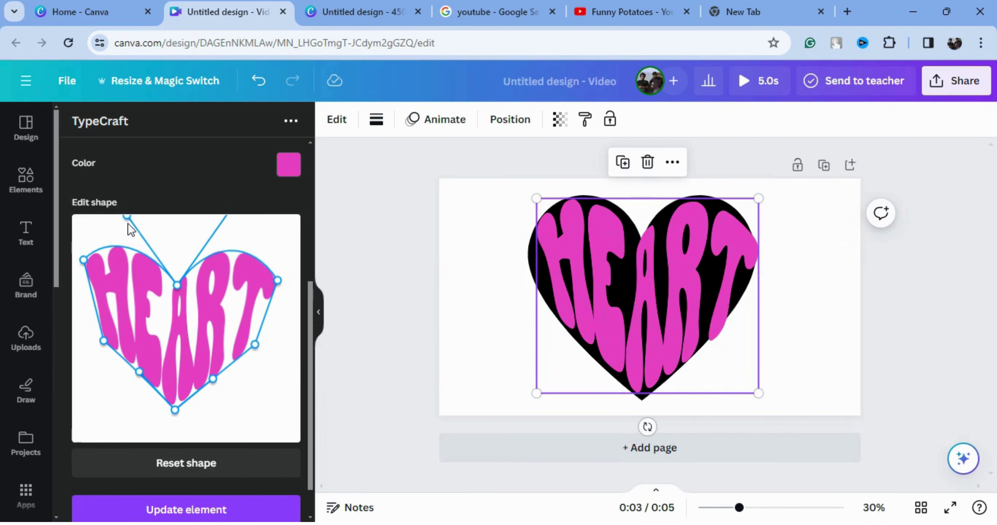
pyautogui.moveTo(123, 214); pyautogui.dragTo(153, 213)
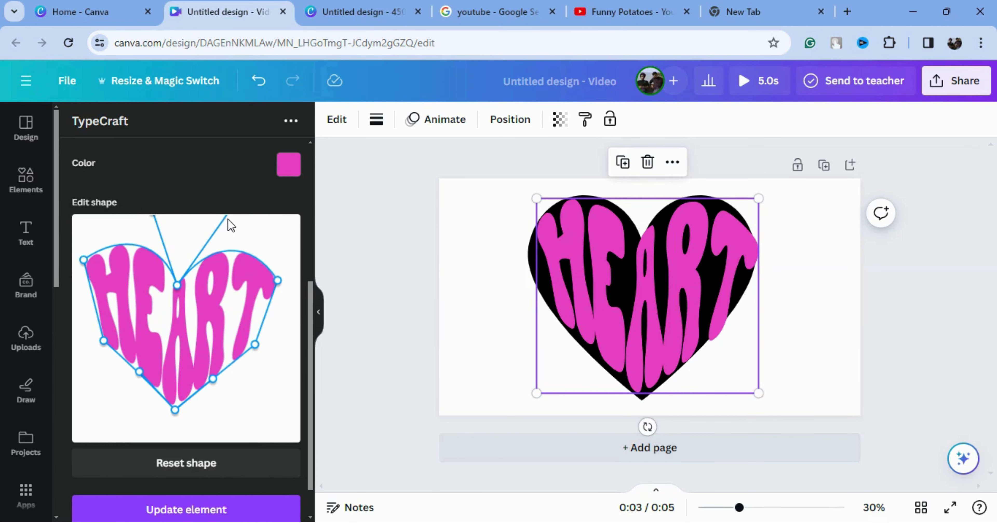
pyautogui.moveTo(228, 219); pyautogui.dragTo(226, 217)
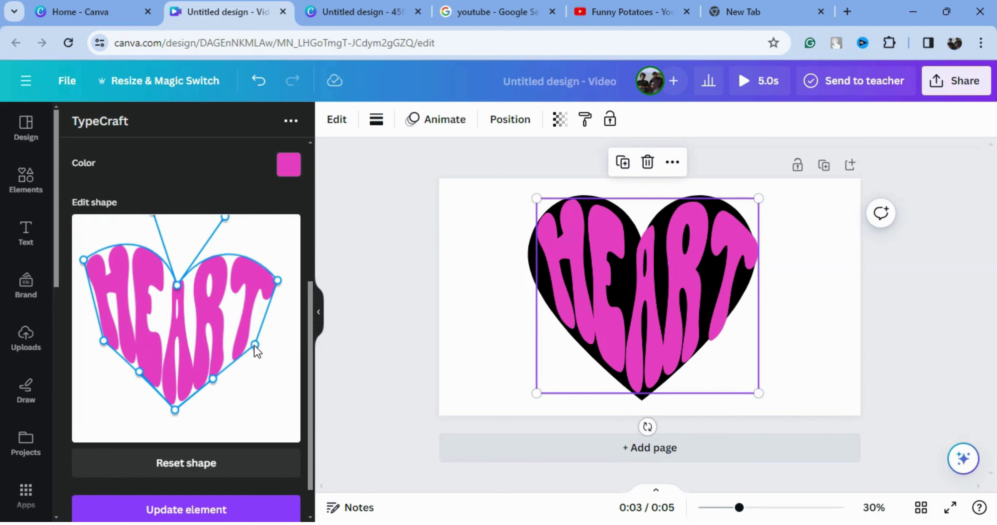
pyautogui.moveTo(254, 345); pyautogui.dragTo(247, 343)
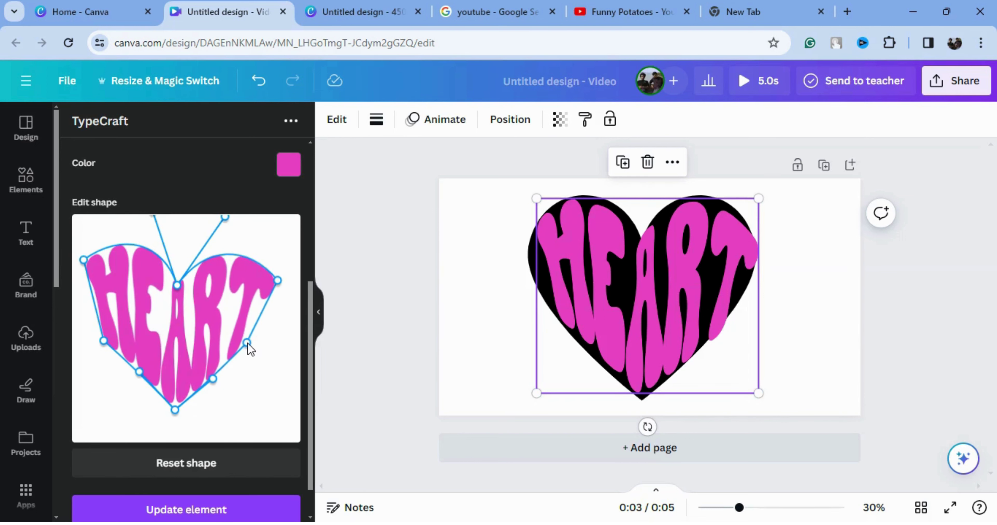
pyautogui.click(227, 514)
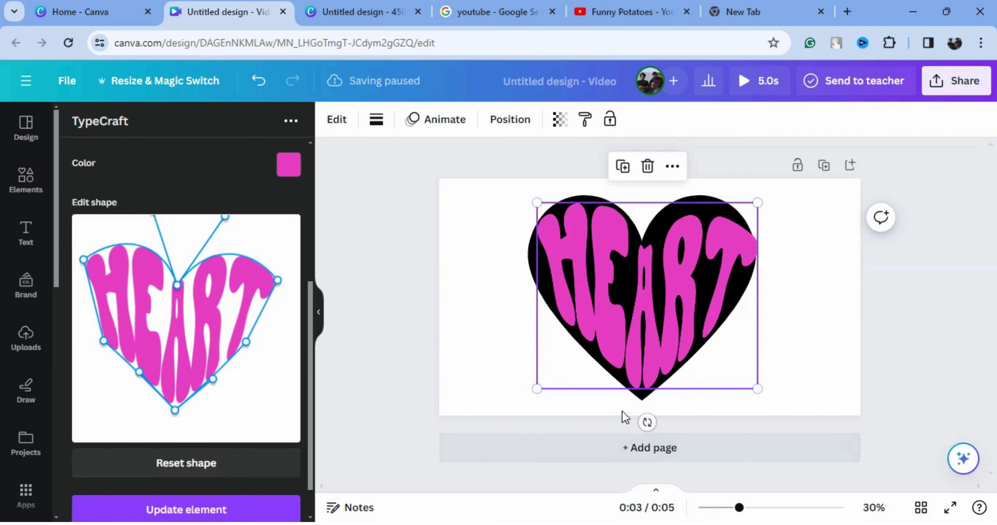
# Center the HEART text horizontally on the black heart and scale it down slightly
pyautogui.moveTo(660, 301); pyautogui.dragTo(659, 297)
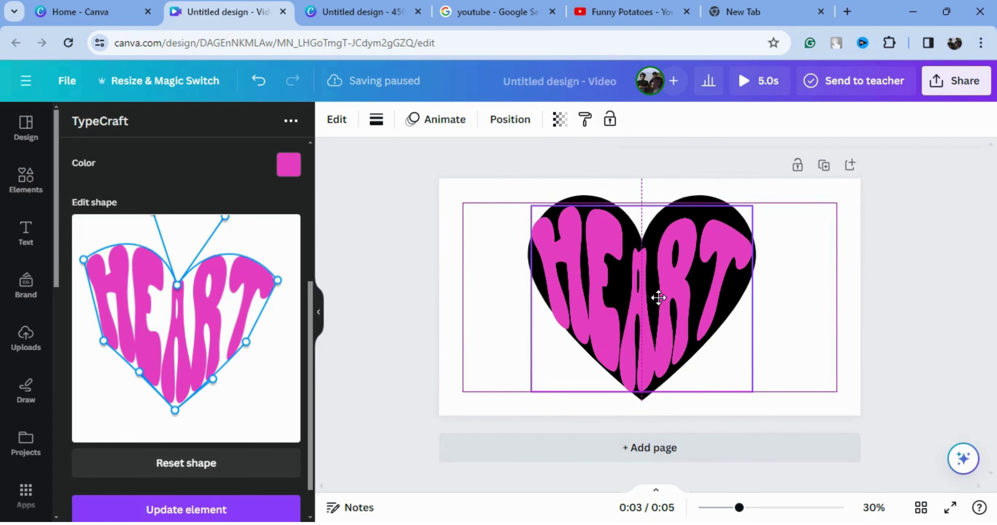
pyautogui.moveTo(750, 389); pyautogui.dragTo(684, 328)
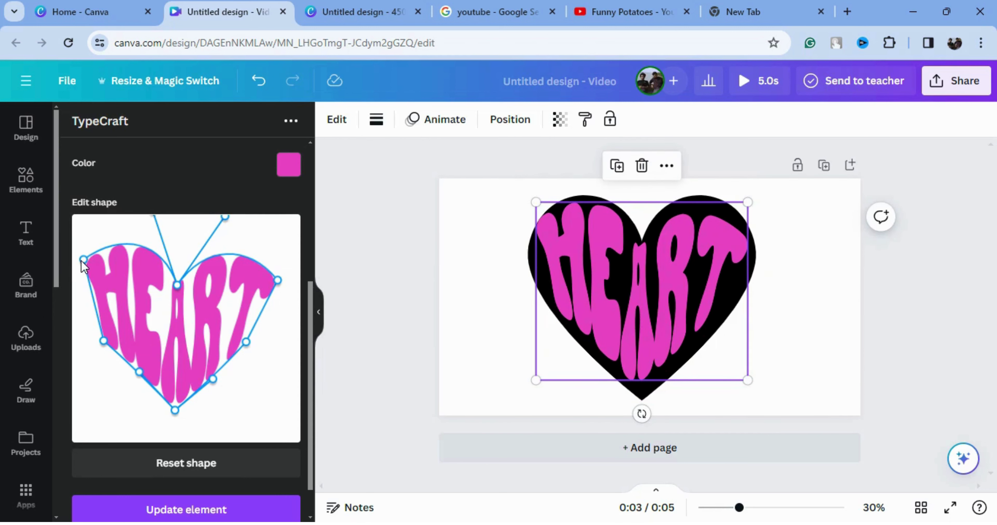
# Move the warp's upper-left corner inward, update the text element and refit its position and size within the black heart
pyautogui.moveTo(83, 259); pyautogui.dragTo(93, 262)
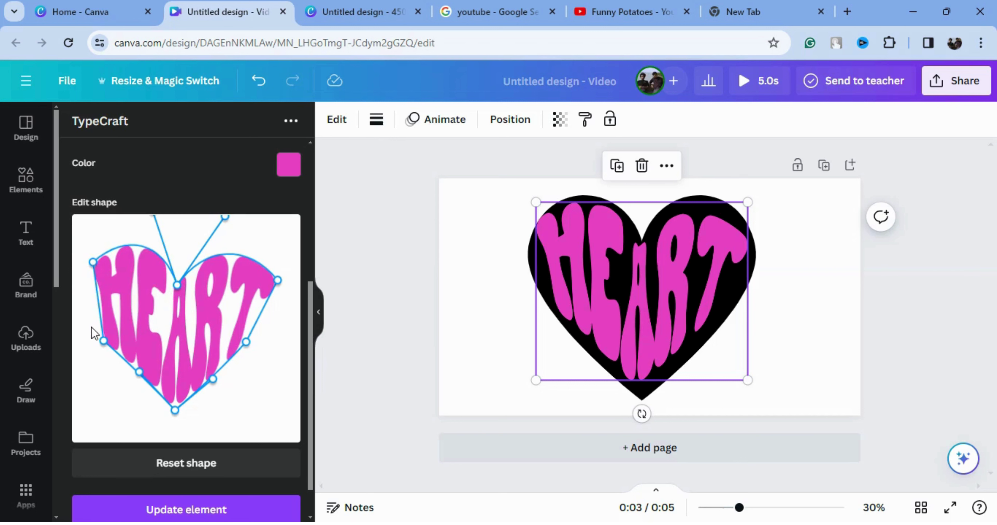
pyautogui.click(258, 512)
pyautogui.moveTo(646, 350)
pyautogui.mouseDown()
pyautogui.moveTo(656, 345)
pyautogui.moveTo(647, 350)
pyautogui.mouseUp()
pyautogui.moveTo(549, 208); pyautogui.dragTo(539, 202)
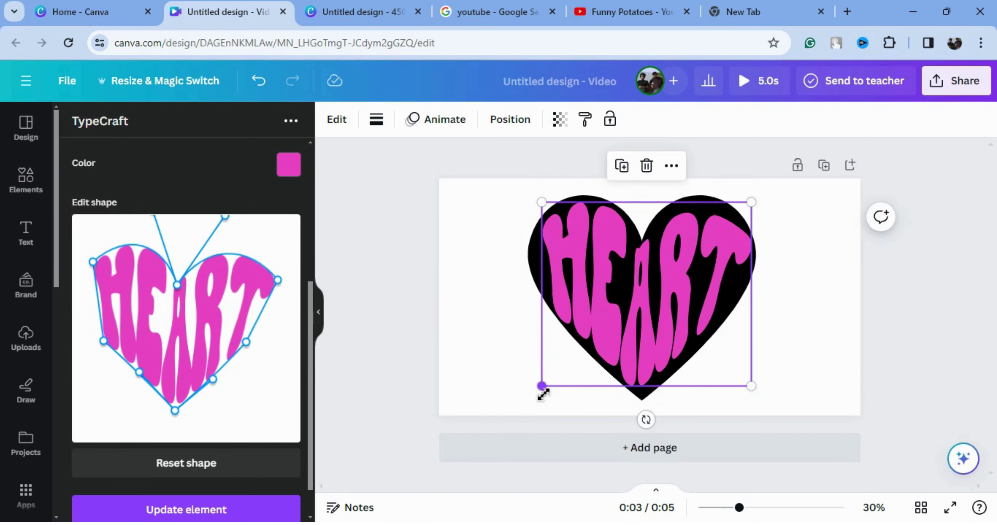
pyautogui.moveTo(542, 386); pyautogui.dragTo(539, 388)
pyautogui.press('Escape')
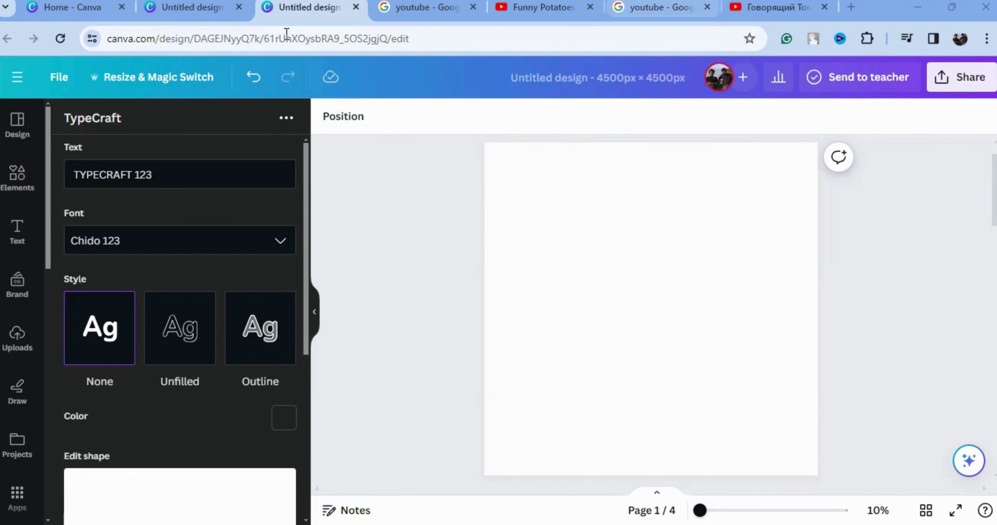
# Replace the default TypeCraft text with LOVELY
pyautogui.click(162, 178)
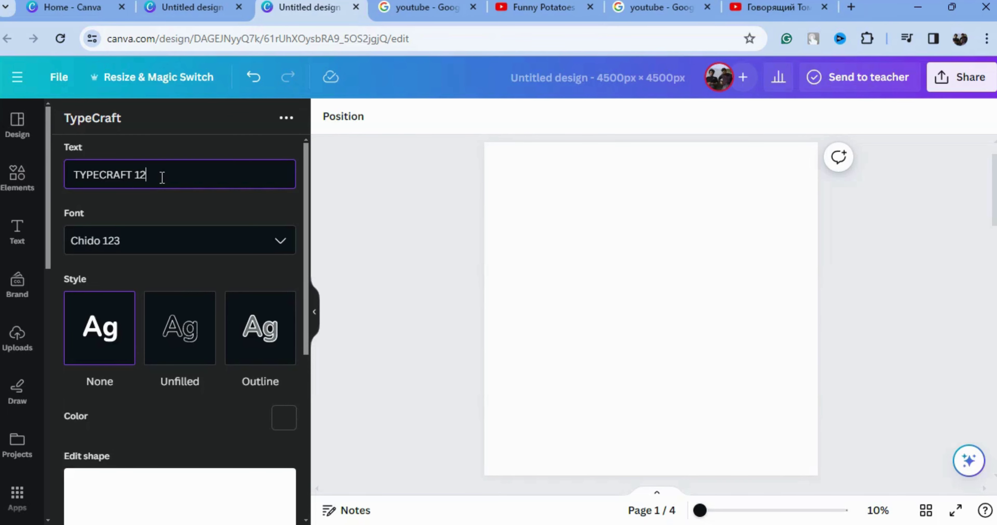
pyautogui.press('BackSpace')
pyautogui.press('BackSpace')
pyautogui.press('BackSpace')
pyautogui.press('BackSpace')
pyautogui.press('BackSpace')
pyautogui.press('BackSpace')
pyautogui.press('BackSpace')
pyautogui.press('BackSpace')
pyautogui.press('BackSpace')
pyautogui.press('BackSpace')
pyautogui.press('BackSpace')
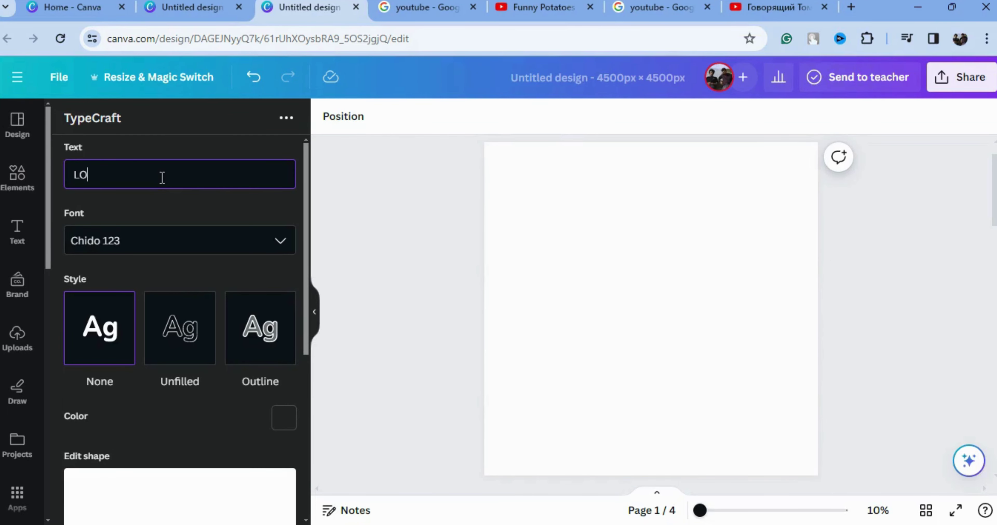
pyautogui.write('LOVELY')
# Set the LOVELY text's font to Bubble Mark Fill 123
pyautogui.click(279, 241)
pyautogui.scroll(3, 286, 284)
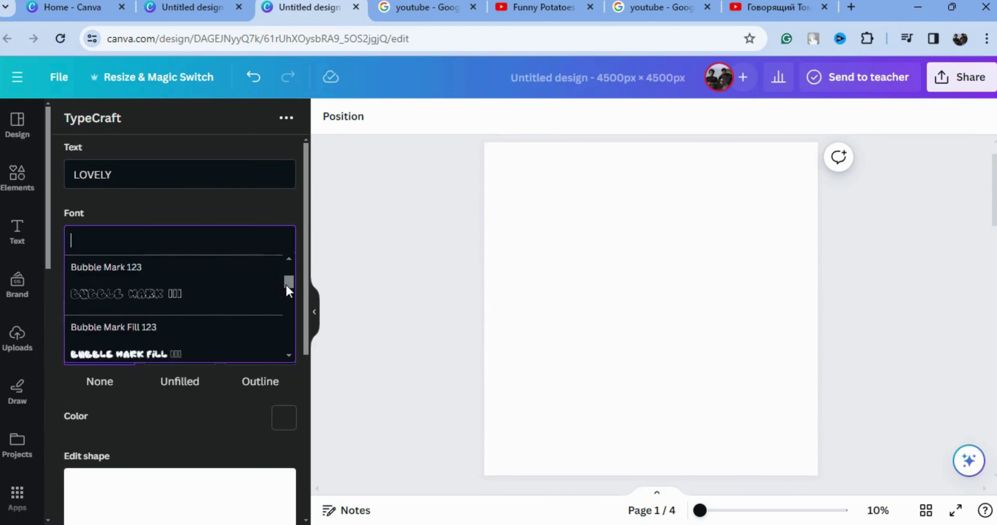
pyautogui.scroll(1, 288, 284)
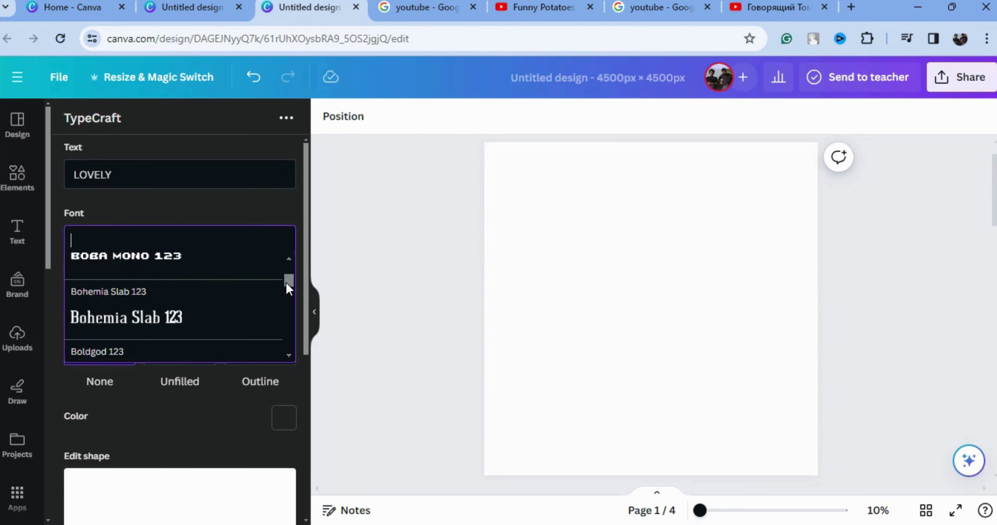
pyautogui.scroll(-1, 288, 284)
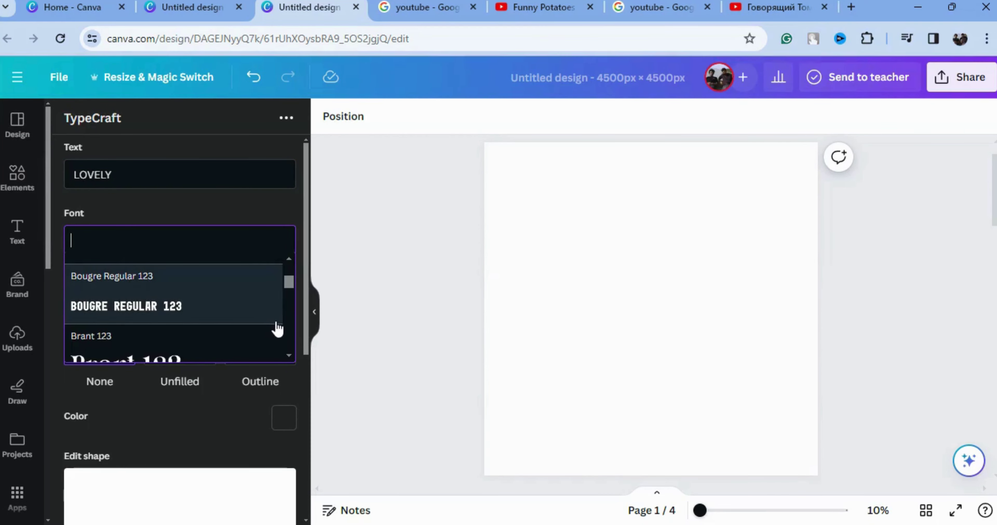
pyautogui.scroll(-3, 273, 327)
pyautogui.scroll(-2, 174, 294)
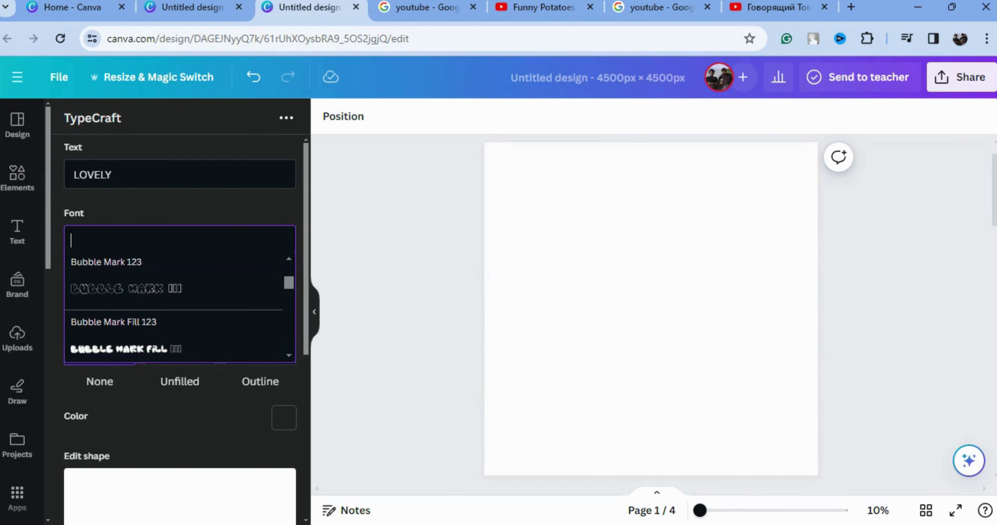
pyautogui.click(139, 337)
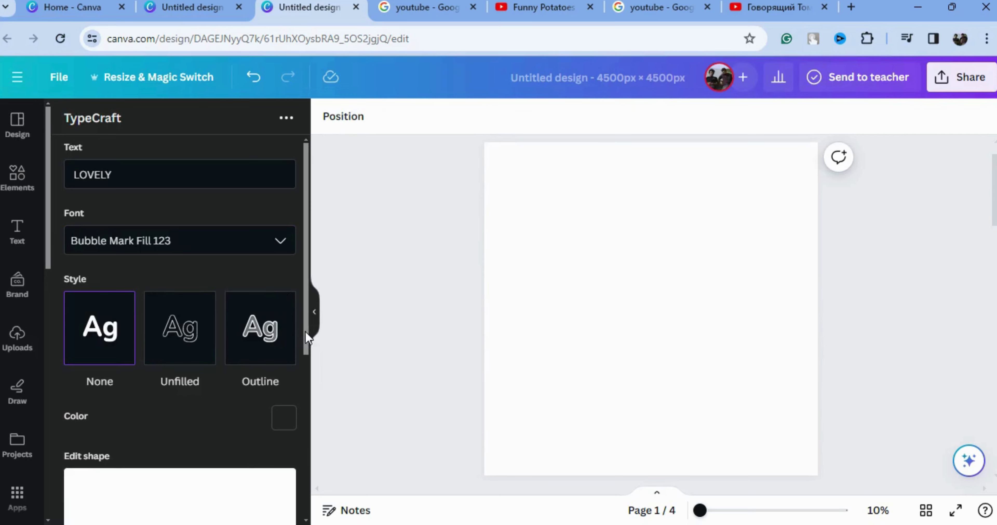
# Add the LOVELY text element to the blank page
pyautogui.moveTo(308, 338); pyautogui.dragTo(317, 422)
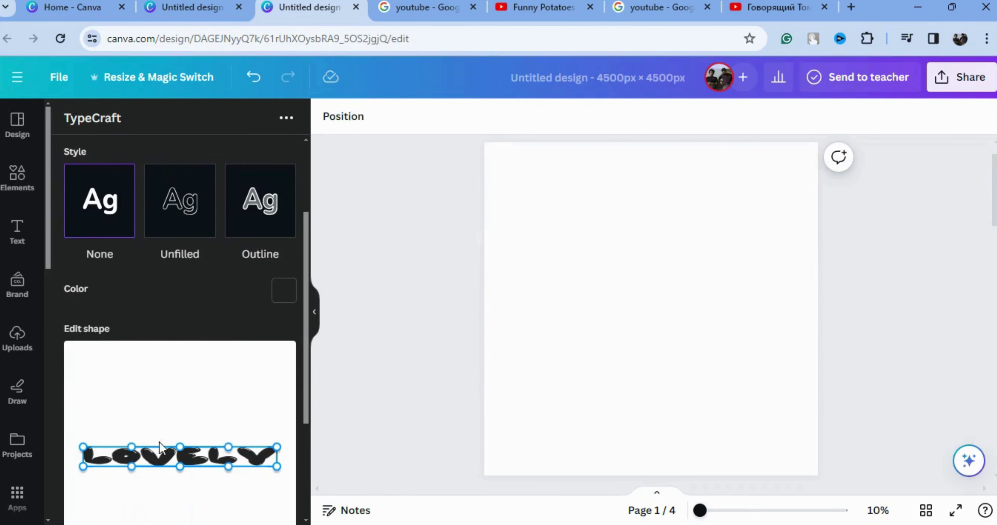
pyautogui.moveTo(307, 347); pyautogui.dragTo(282, 442)
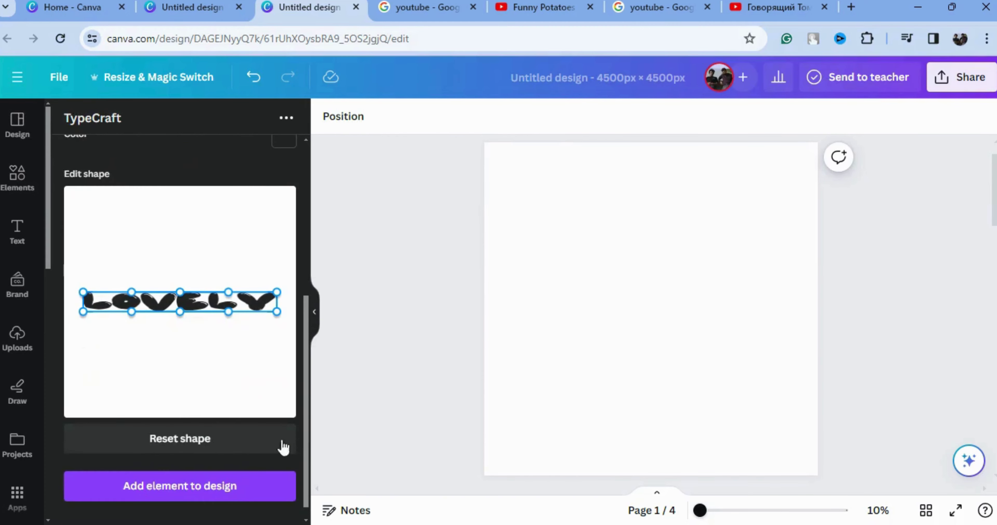
pyautogui.click(215, 496)
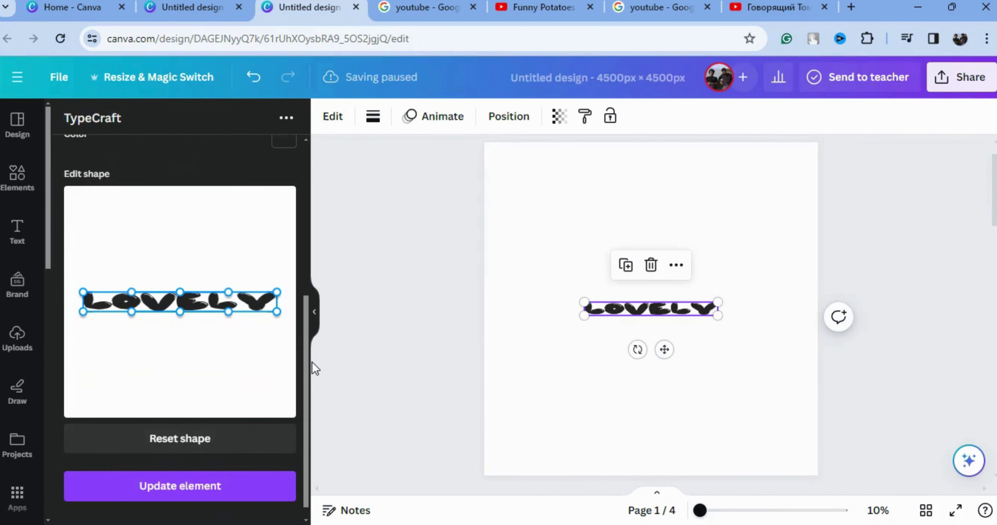
# Set the LOVELY text's color to light blue #59c8e1
pyautogui.scroll(3, 307, 352)
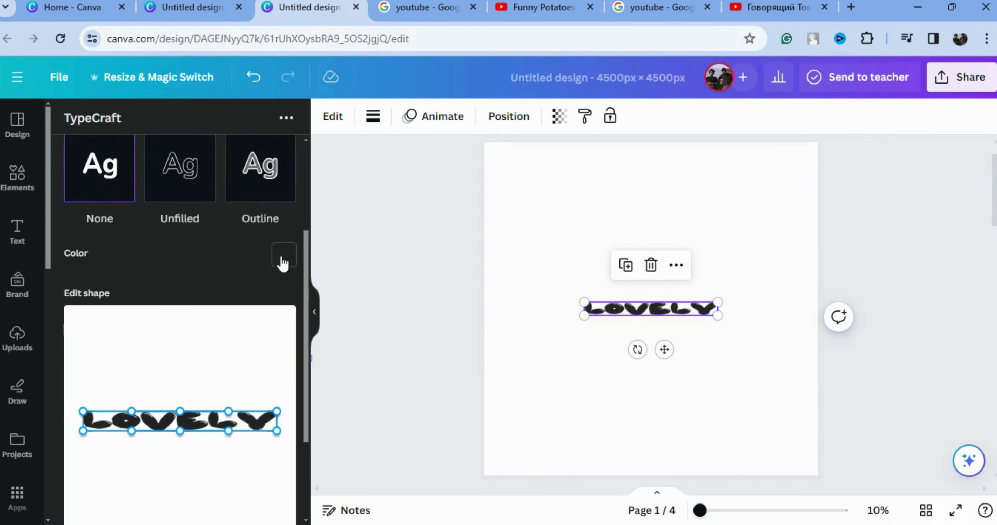
pyautogui.click(283, 264)
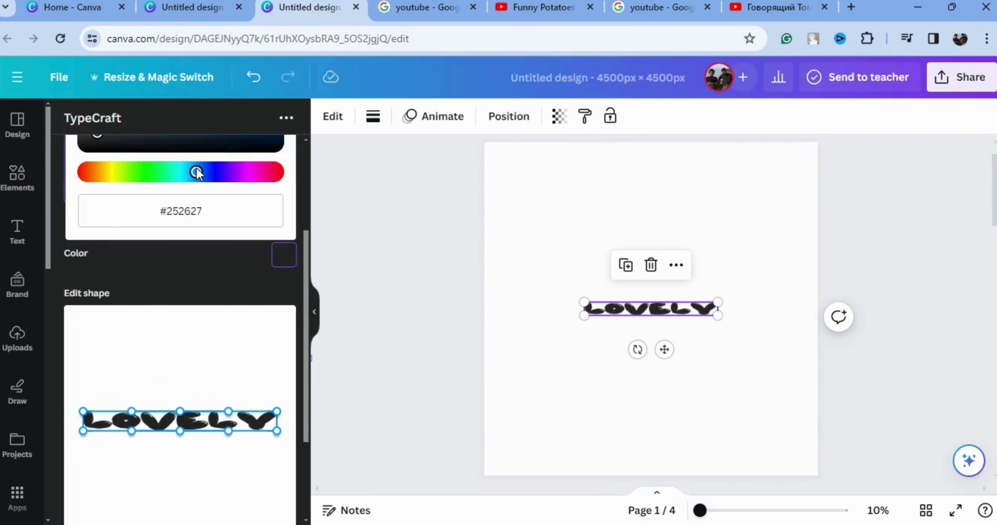
pyautogui.moveTo(185, 170); pyautogui.dragTo(183, 171)
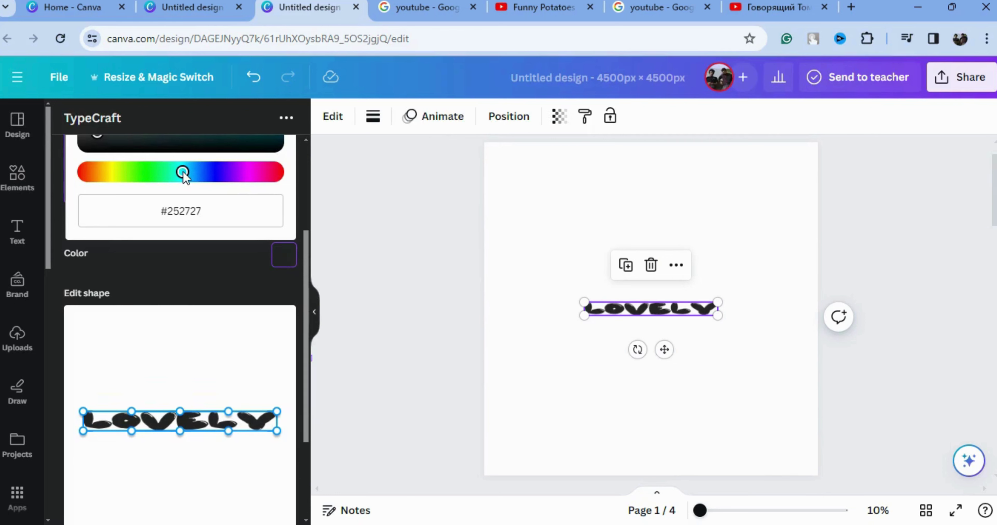
pyautogui.moveTo(183, 171); pyautogui.dragTo(186, 172)
pyautogui.moveTo(305, 276); pyautogui.dragTo(305, 207)
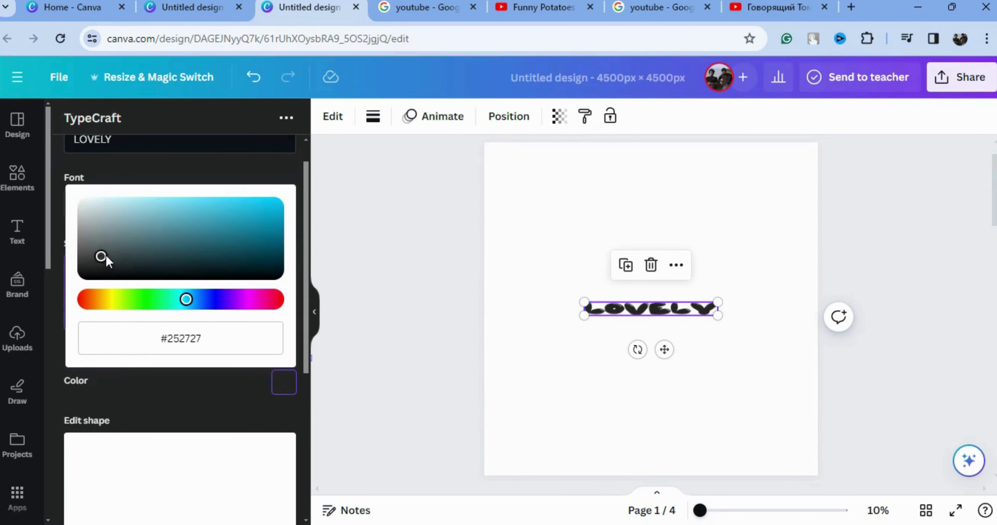
pyautogui.moveTo(105, 257); pyautogui.dragTo(200, 215)
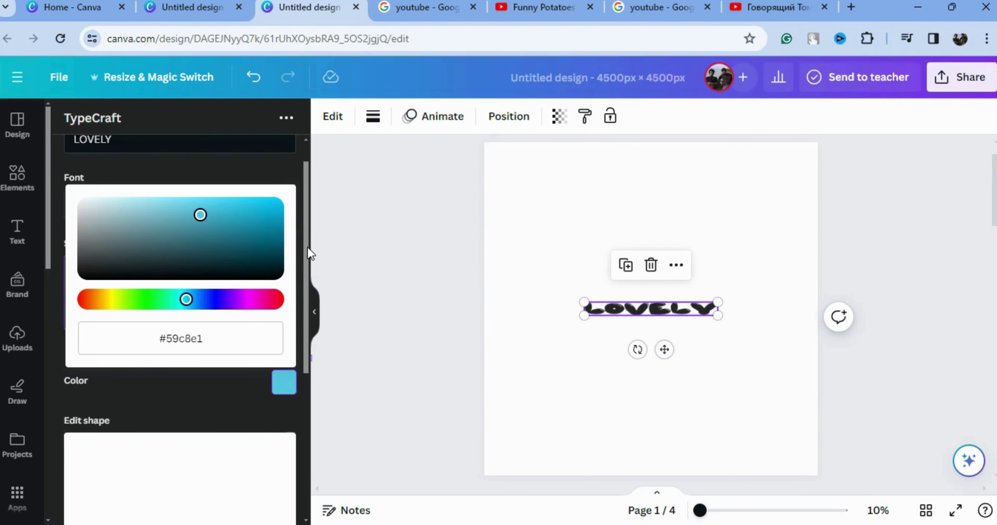
# Make the LOVELY warp shape taller by raising its upper corners and upper midpoint and lowering both bottom corners
pyautogui.moveTo(308, 246); pyautogui.dragTo(306, 379)
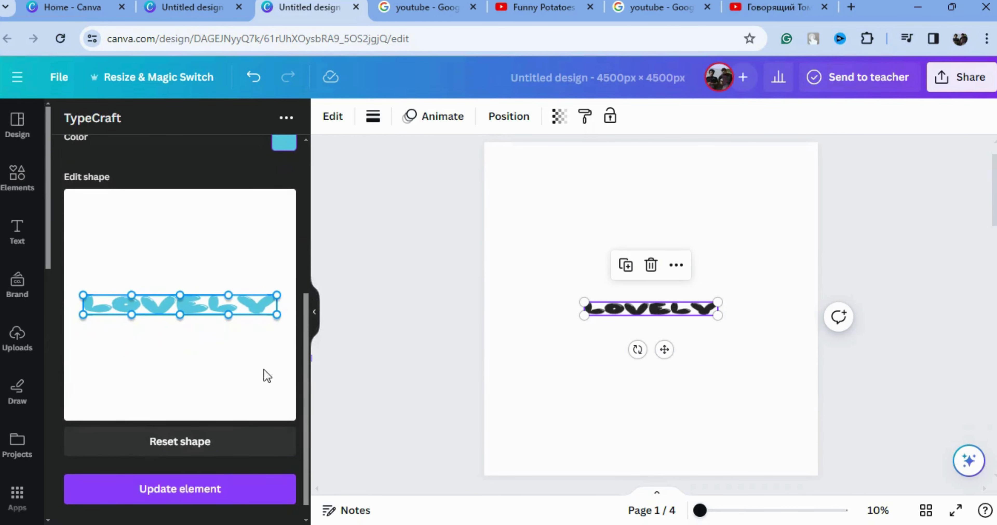
pyautogui.moveTo(83, 295); pyautogui.dragTo(83, 274)
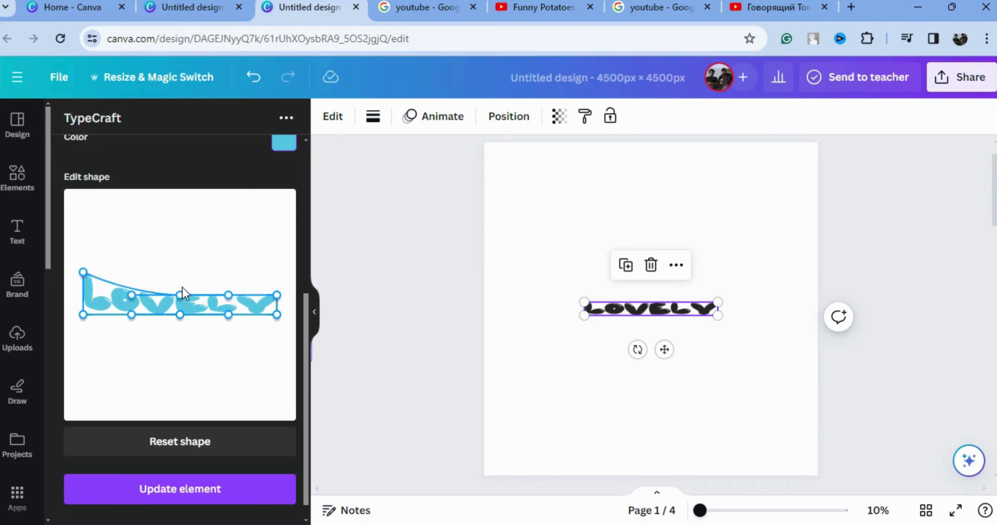
pyautogui.moveTo(180, 295); pyautogui.dragTo(173, 271)
pyautogui.moveTo(276, 296); pyautogui.dragTo(277, 272)
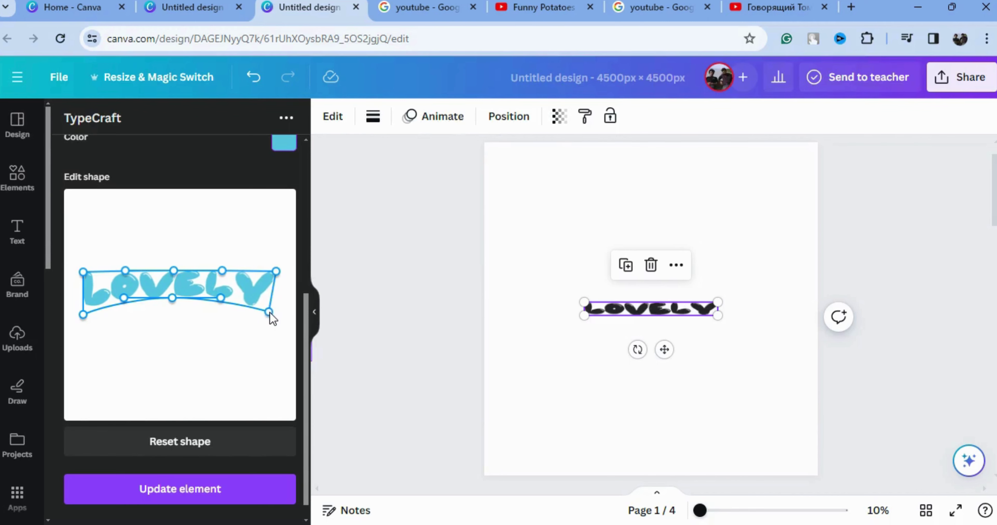
pyautogui.moveTo(269, 313); pyautogui.dragTo(268, 334)
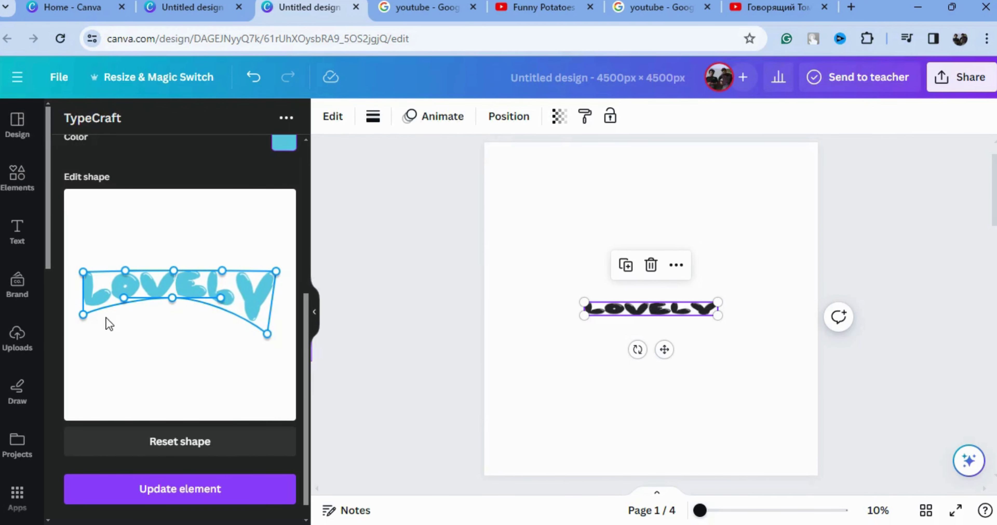
pyautogui.moveTo(83, 313); pyautogui.dragTo(85, 325)
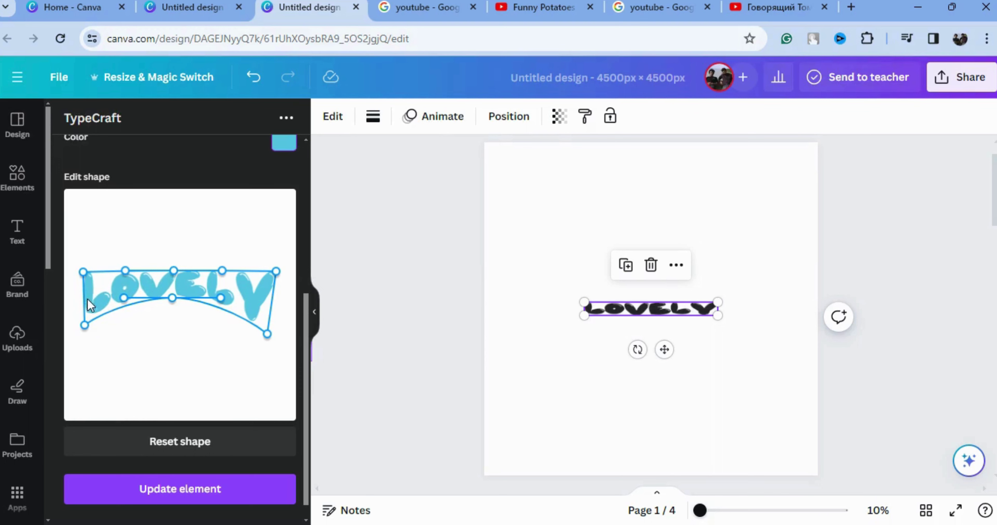
# Arch the LOVELY text by raising the warp's upper midpoint, center the lower midpoint and update the element on the page
pyautogui.moveTo(173, 270); pyautogui.dragTo(174, 251)
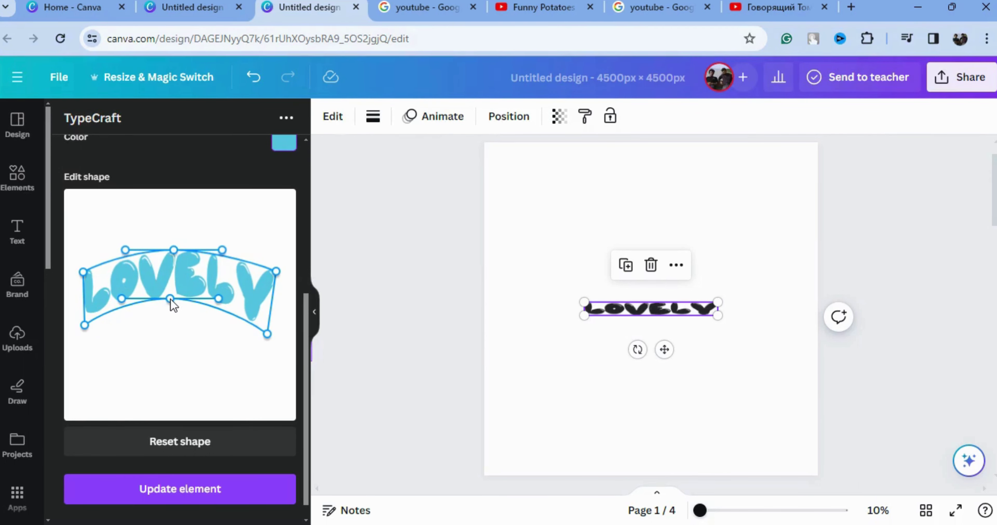
pyautogui.moveTo(170, 299); pyautogui.dragTo(174, 296)
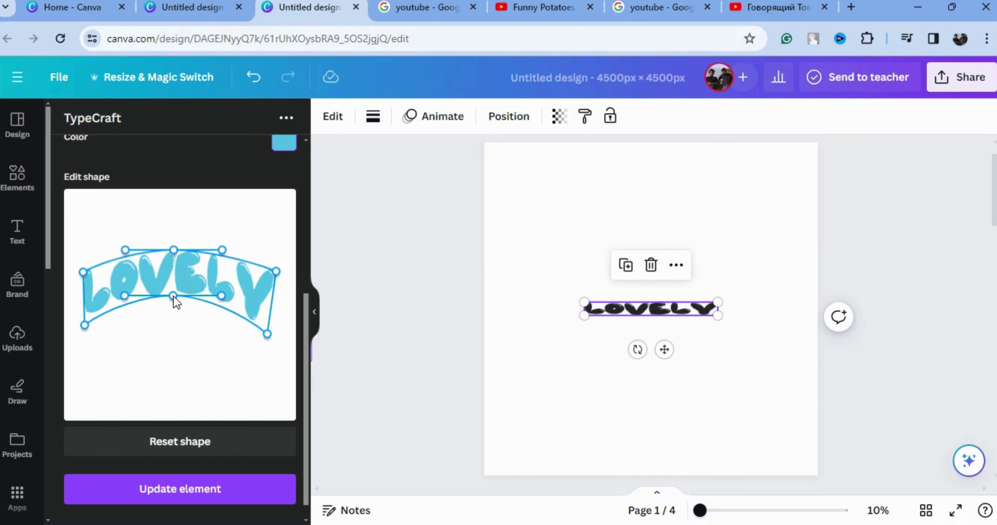
pyautogui.click(224, 501)
pyautogui.moveTo(313, 358); pyautogui.dragTo(466, 435)
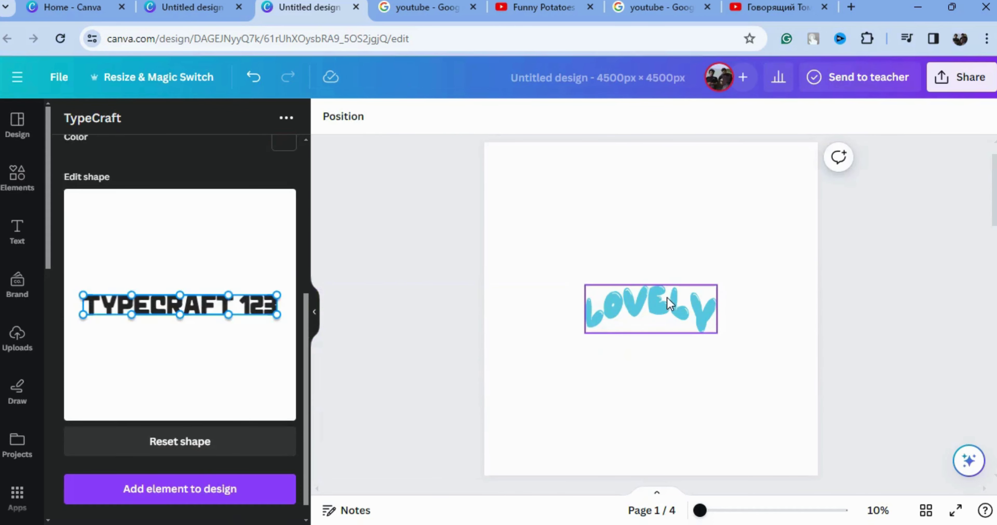
# Enlarge the arched LOVELY text and reposition it near the horizontal center of the page, slightly above the middle
pyautogui.moveTo(667, 295); pyautogui.dragTo(656, 257)
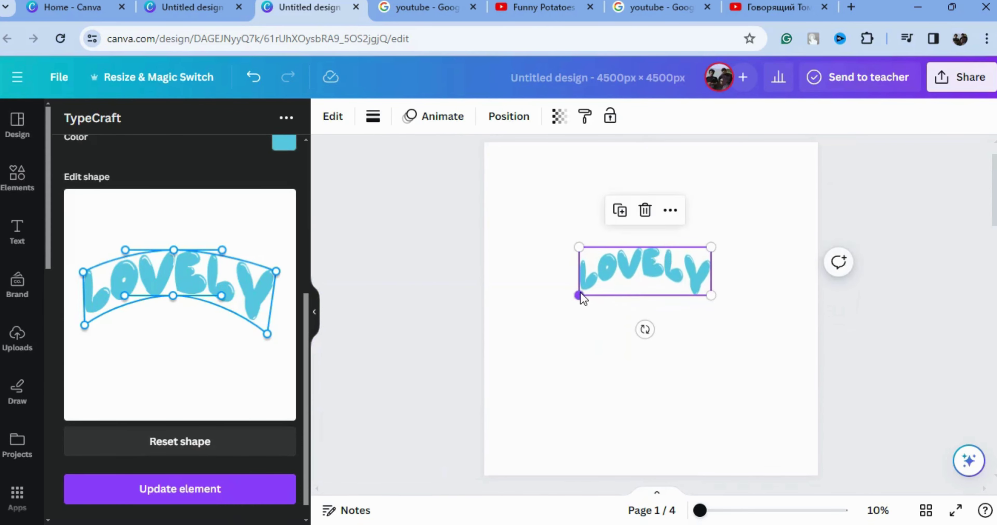
pyautogui.moveTo(579, 297); pyautogui.dragTo(519, 321)
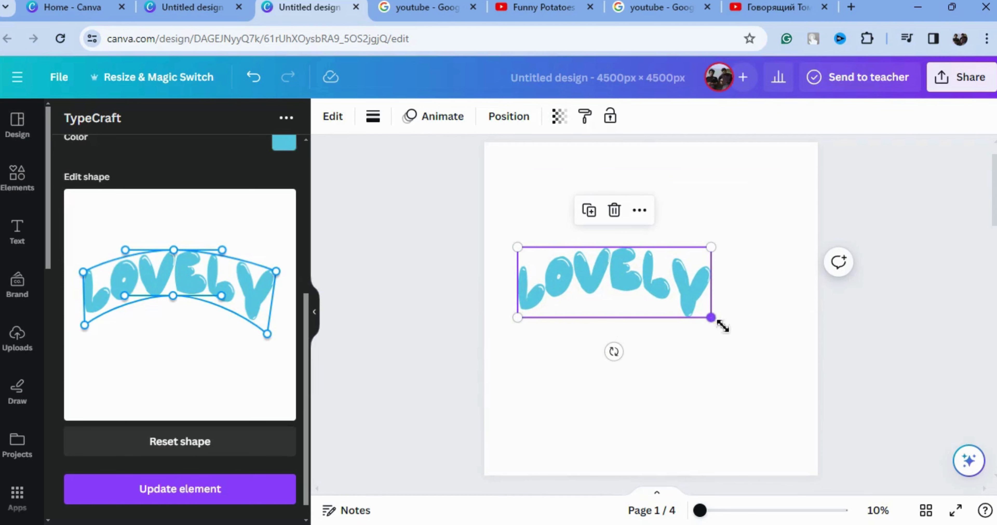
pyautogui.moveTo(722, 326); pyautogui.dragTo(731, 330)
pyautogui.moveTo(623, 282); pyautogui.dragTo(636, 277)
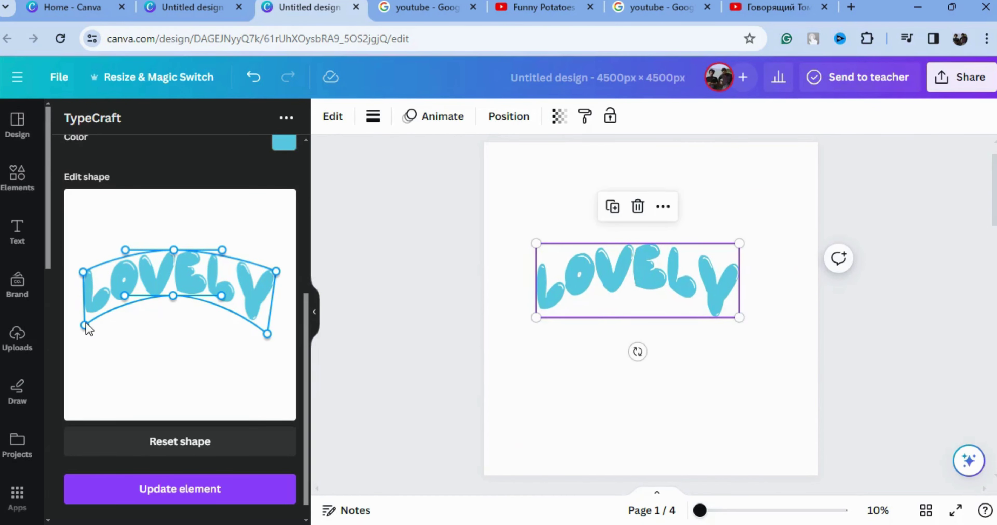
# Fine-tune the warp by pulling its two left corners slightly outward, and update the LOVELY element
pyautogui.moveTo(84, 325); pyautogui.dragTo(84, 329)
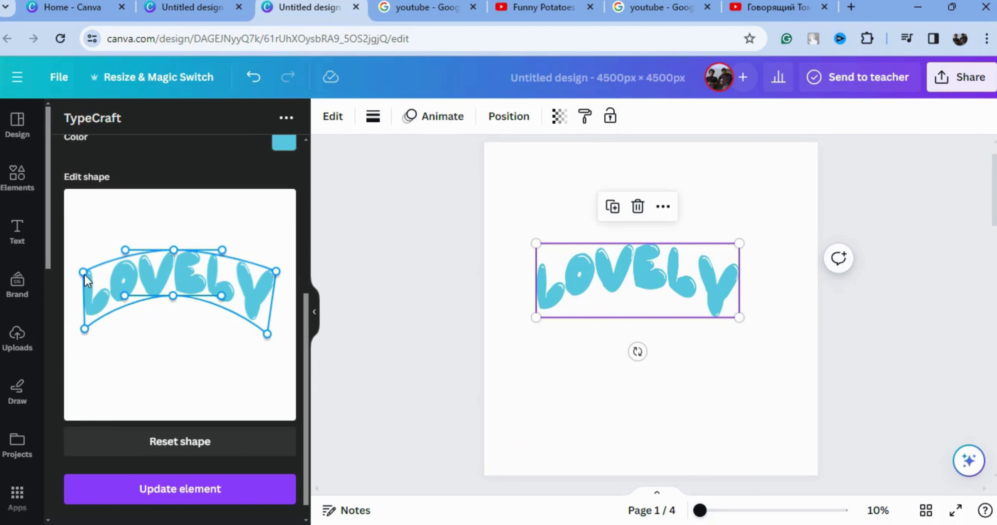
pyautogui.moveTo(84, 274); pyautogui.dragTo(81, 270)
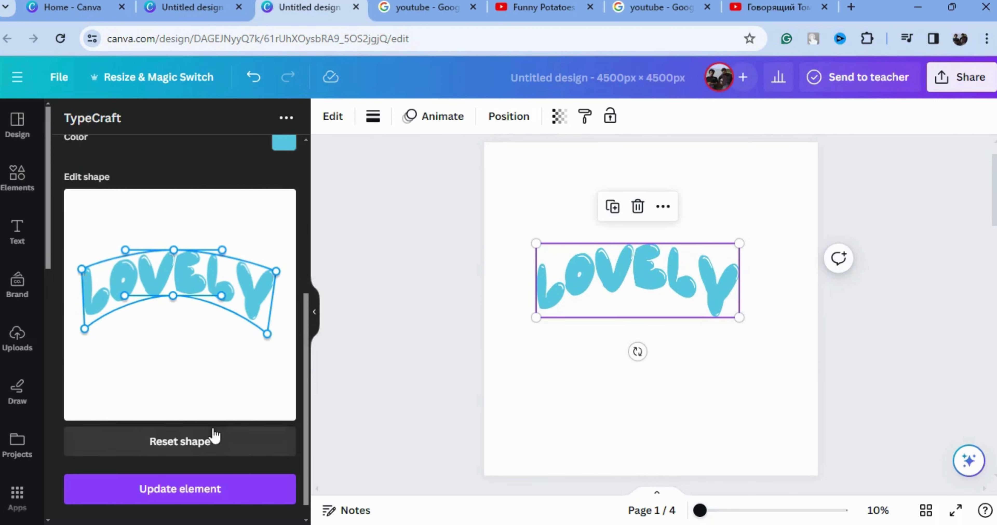
pyautogui.click(195, 493)
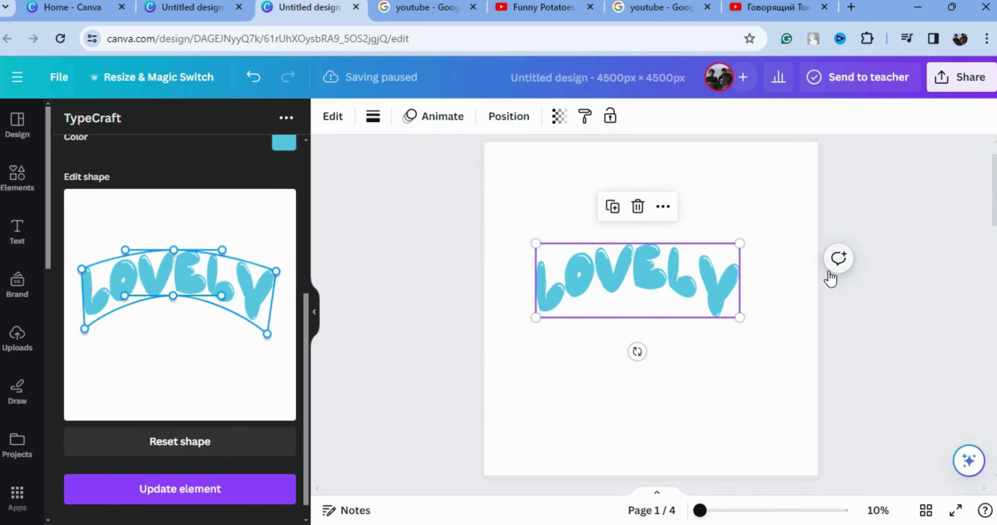
# Duplicate the light blue LOVELY text and place the copy directly beneath the original
pyautogui.click(613, 207)
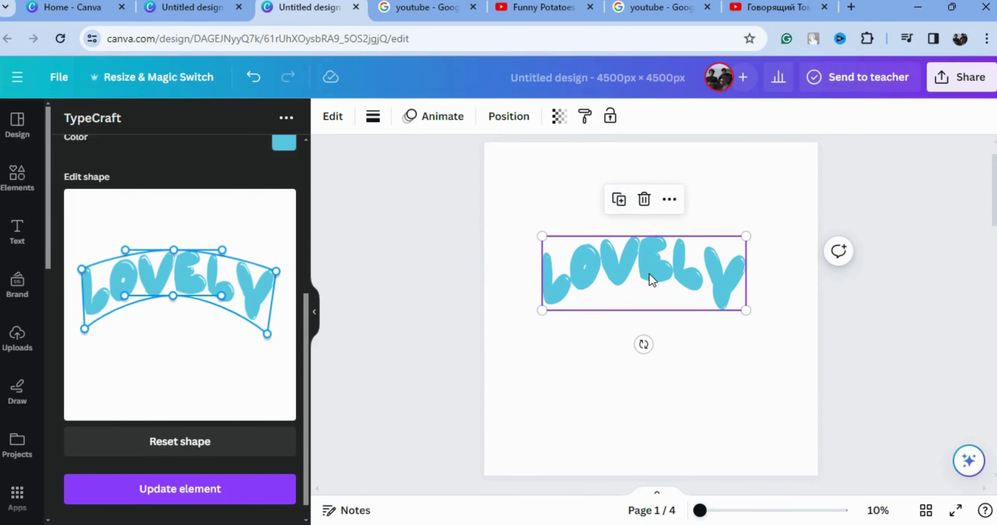
pyautogui.moveTo(650, 282); pyautogui.dragTo(645, 328)
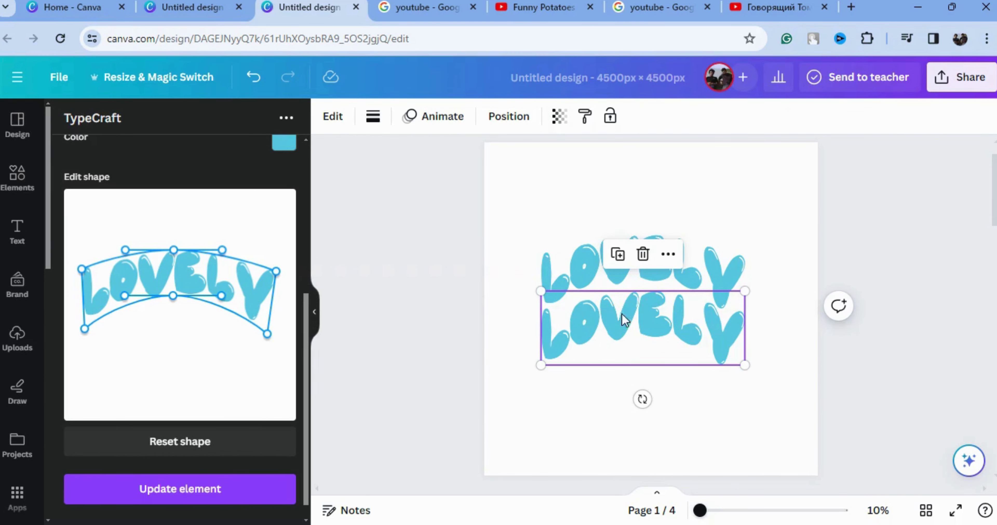
# Recolor the lower LOVELY copy to teal #258398 and update the element
pyautogui.moveTo(309, 436); pyautogui.dragTo(312, 334)
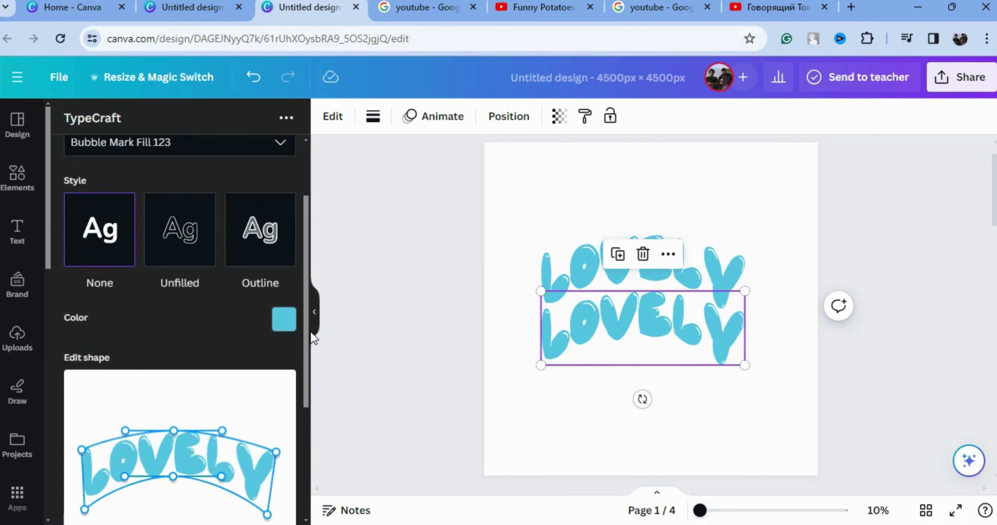
pyautogui.click(284, 328)
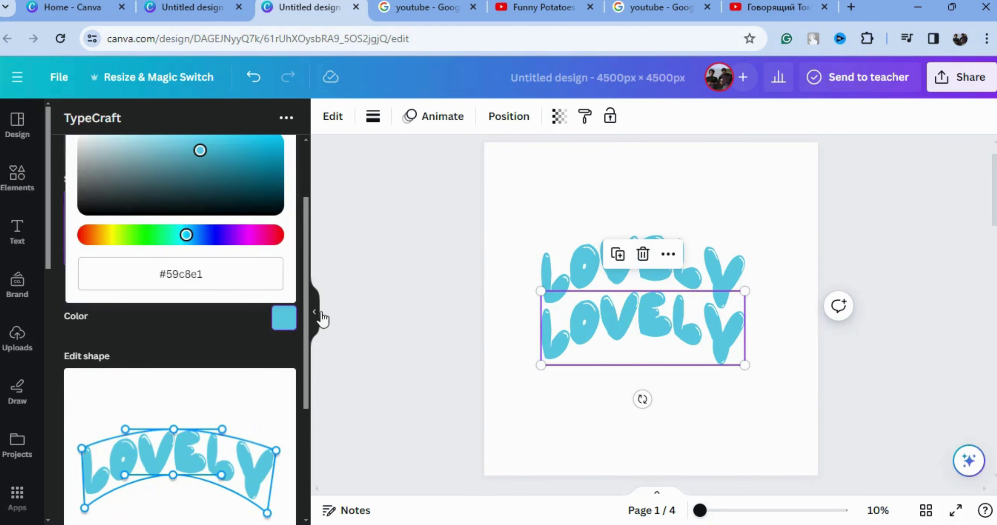
pyautogui.moveTo(304, 310); pyautogui.dragTo(298, 272)
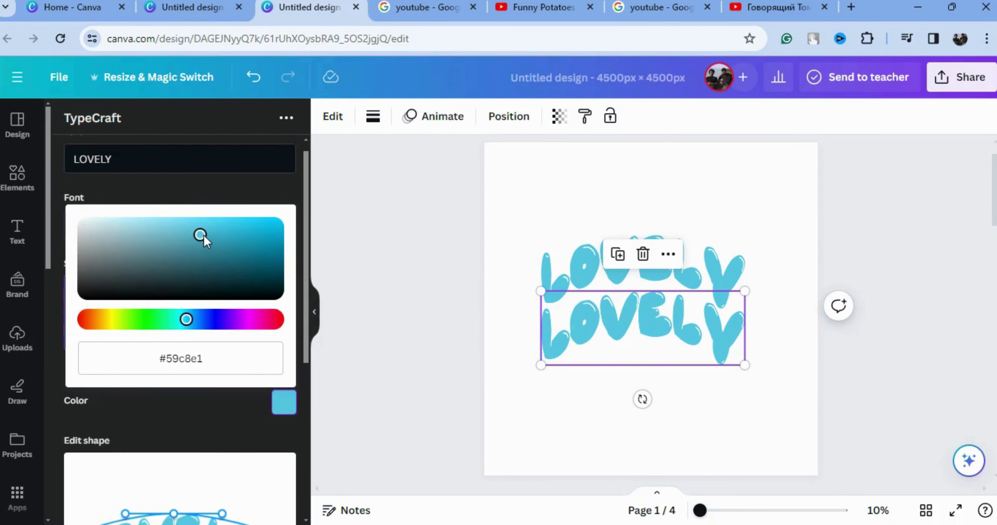
pyautogui.moveTo(204, 238); pyautogui.dragTo(228, 253)
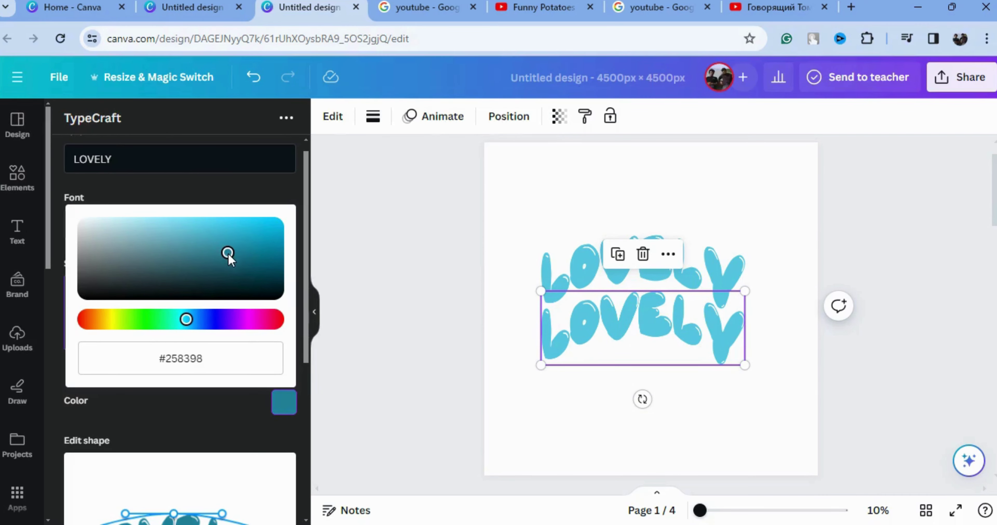
pyautogui.moveTo(304, 357); pyautogui.dragTo(322, 496)
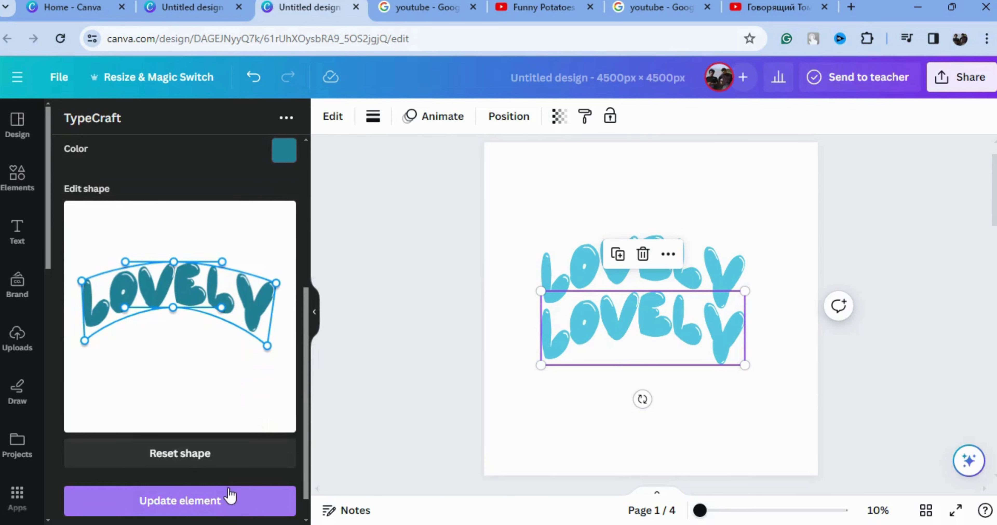
pyautogui.click(232, 503)
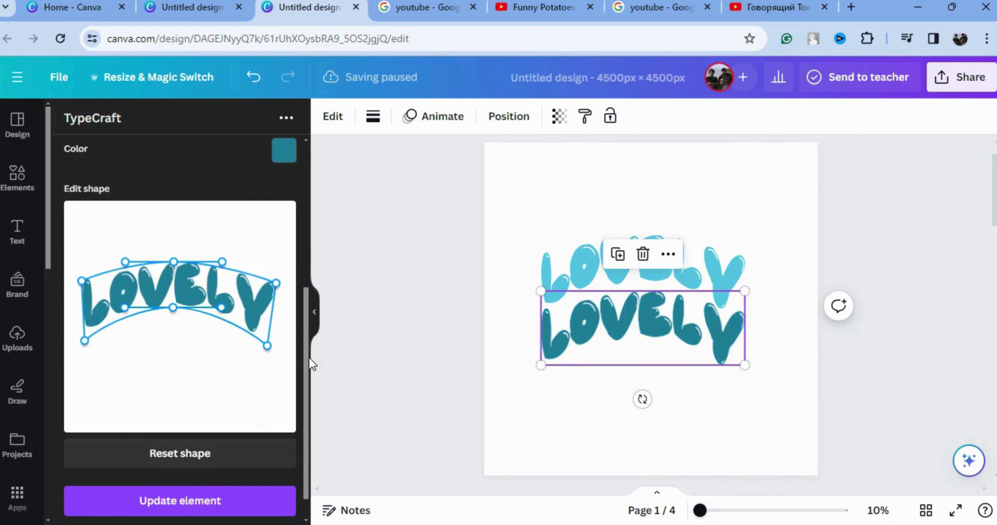
# Duplicate the teal LOVELY text as a third line below it and recolor that copy to dark teal #045364
pyautogui.scroll(-1, 310, 359)
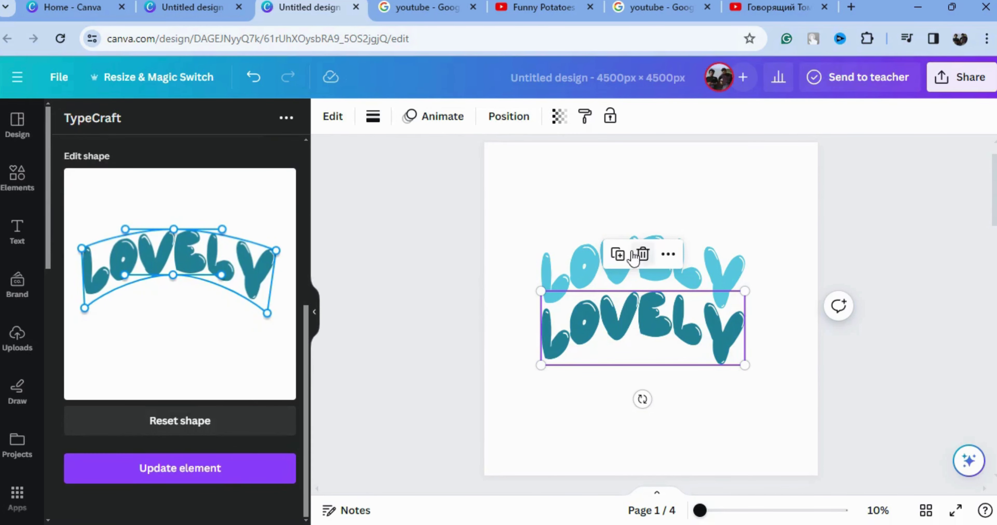
pyautogui.click(617, 254)
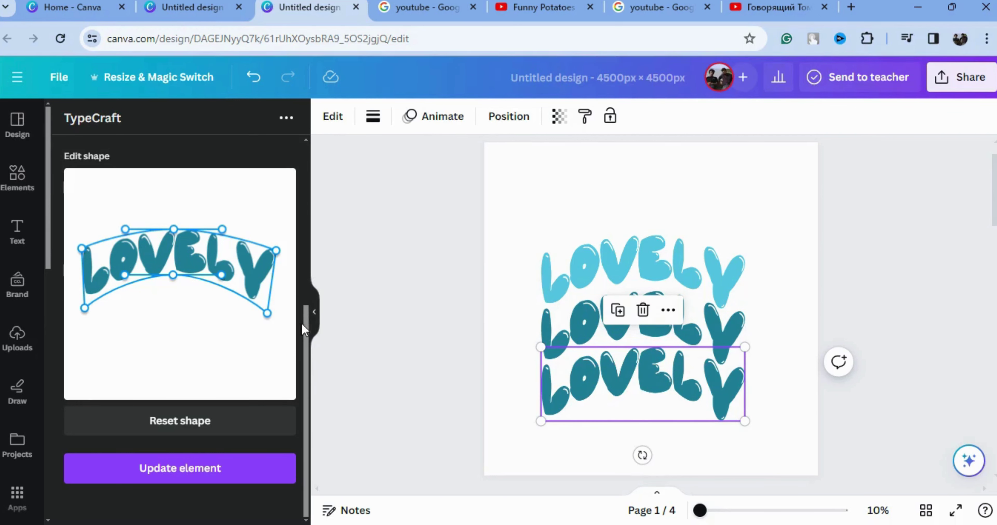
pyautogui.moveTo(306, 362); pyautogui.dragTo(301, 241)
pyautogui.click(285, 260)
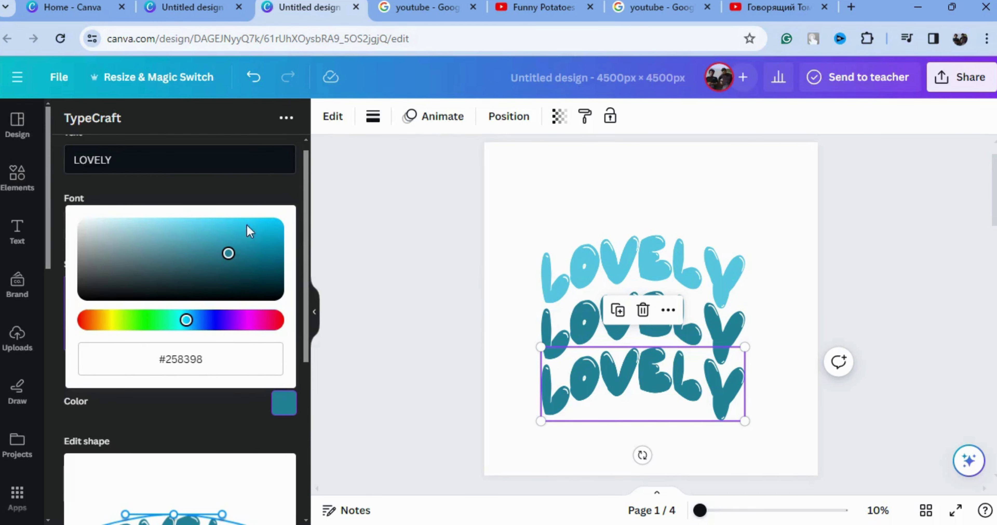
pyautogui.moveTo(234, 240); pyautogui.dragTo(269, 274)
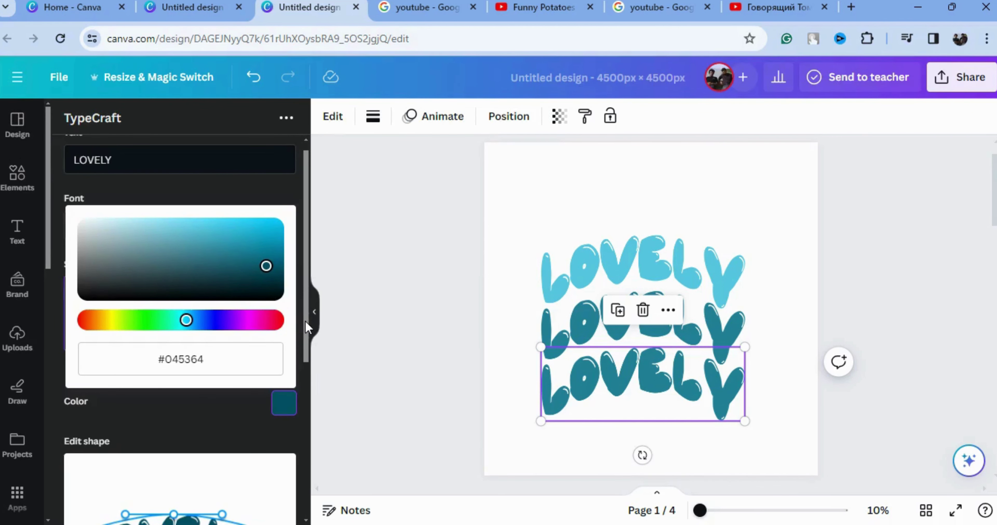
pyautogui.moveTo(305, 326); pyautogui.dragTo(329, 474)
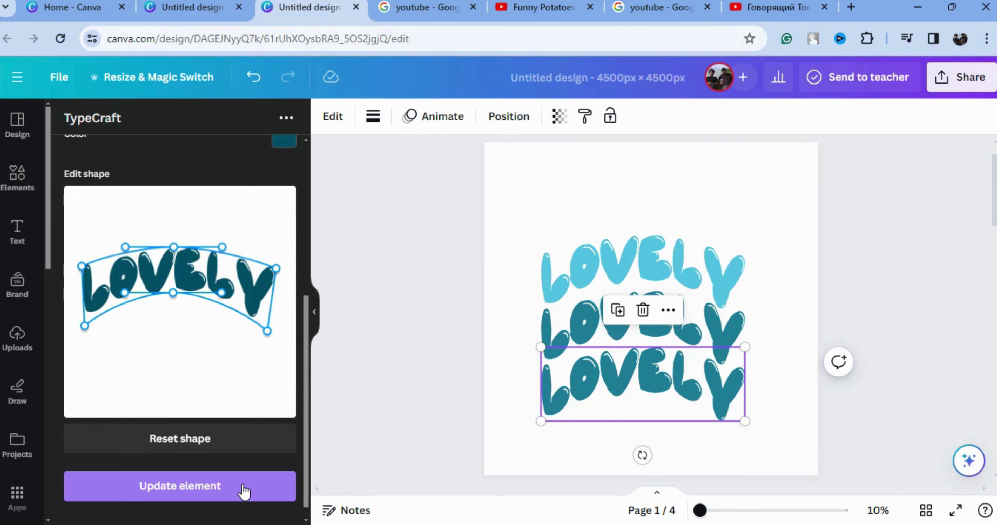
pyautogui.click(243, 491)
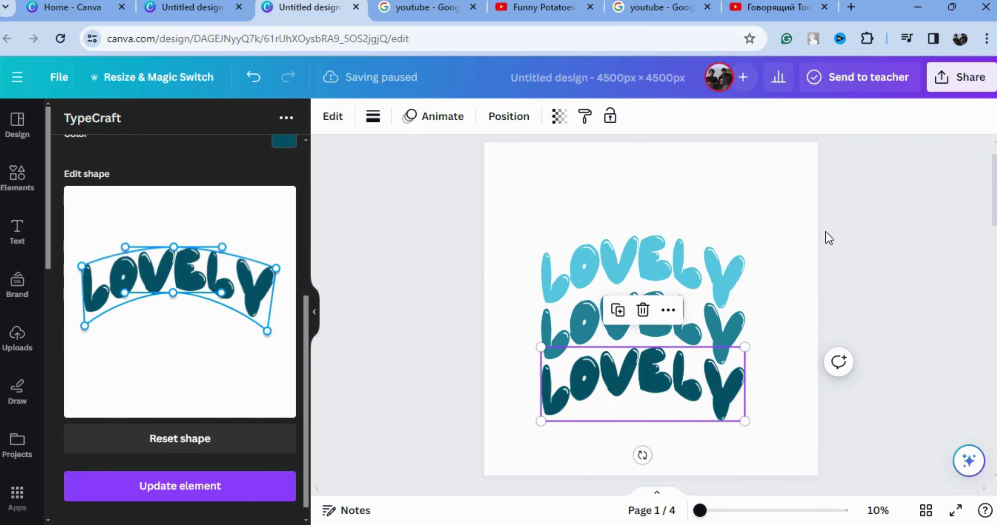
# Select all three LOVELY lines, enlarge them together to nearly fill the page width and center them on the page
pyautogui.hotkey('ctrl', 'a')
pyautogui.moveTo(745, 235); pyautogui.dragTo(793, 191)
pyautogui.moveTo(541, 191); pyautogui.dragTo(495, 195)
pyautogui.moveTo(697, 305); pyautogui.dragTo(692, 300)
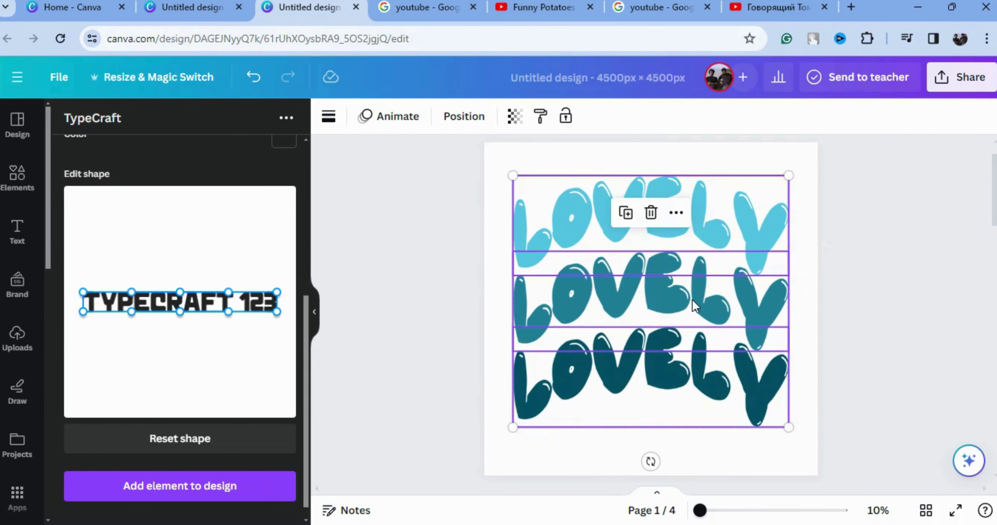
# Download the stacked LOVELY design as a PNG file
pyautogui.click(971, 79)
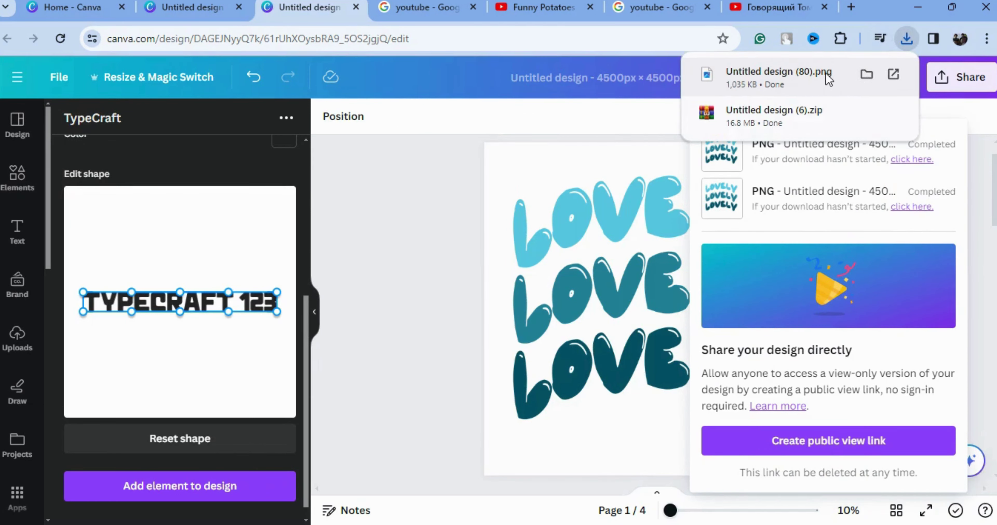
# Upload the downloaded Untitled design (80).png to the design's uploads
pyautogui.moveTo(827, 77); pyautogui.dragTo(161, 313)
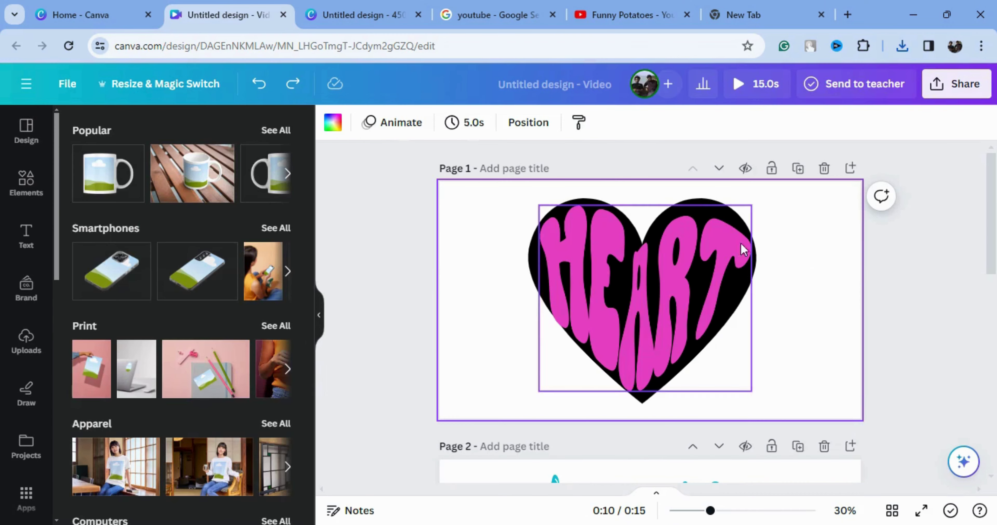
# Download pages 1 and 2 of the HEART and LOVELY video design as an MP4 video
pyautogui.click(945, 91)
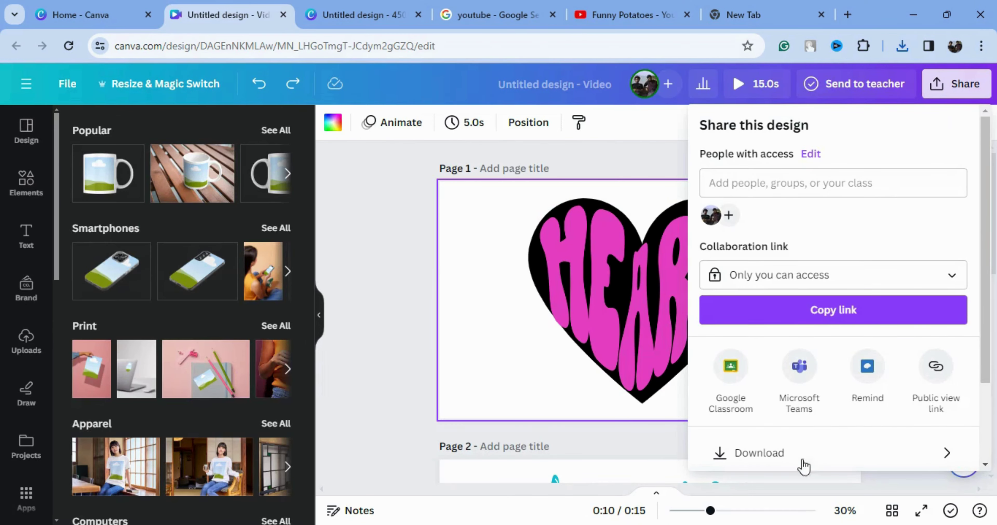
pyautogui.moveTo(988, 252); pyautogui.dragTo(976, 325)
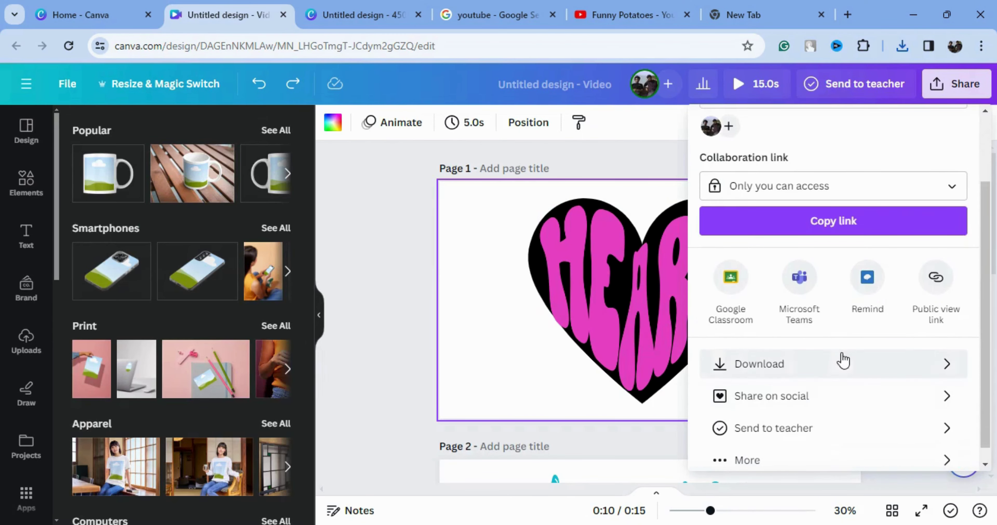
pyautogui.click(841, 362)
pyautogui.click(966, 321)
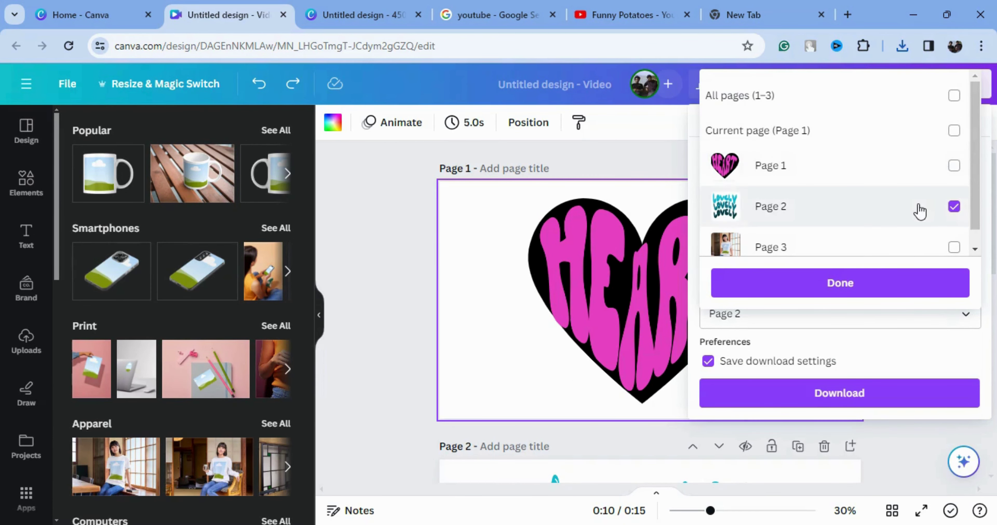
pyautogui.click(954, 167)
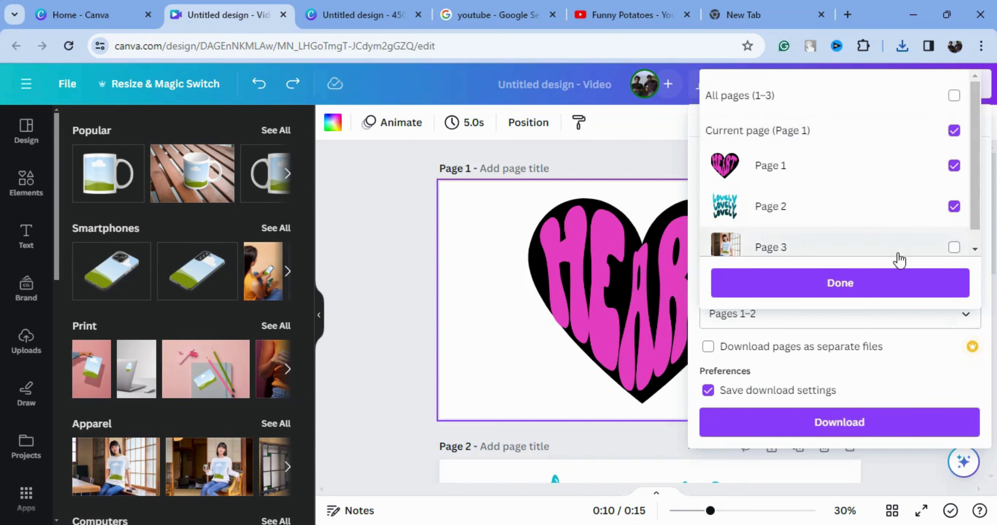
pyautogui.click(893, 286)
pyautogui.click(869, 426)
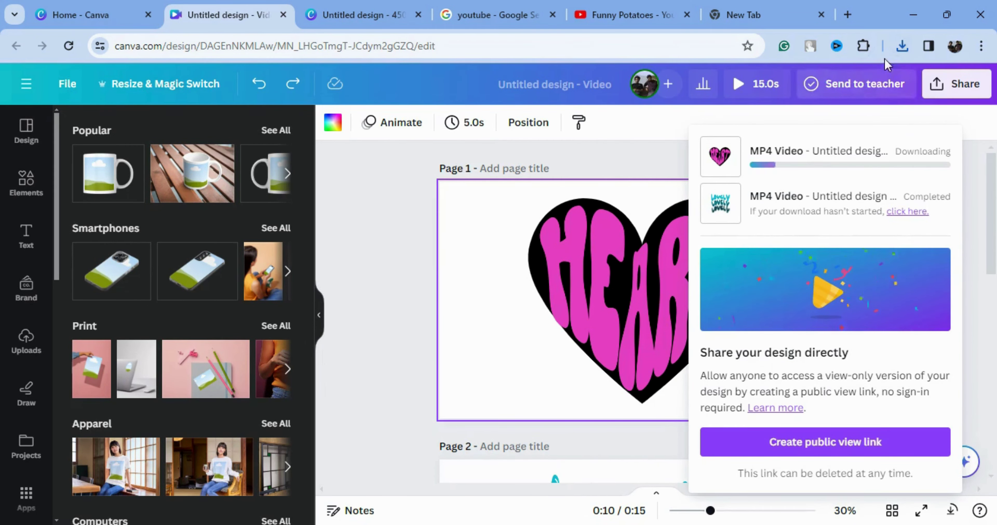
# Add the exported MP4 of the HEART design from the recent downloads to the uploads
pyautogui.click(902, 45)
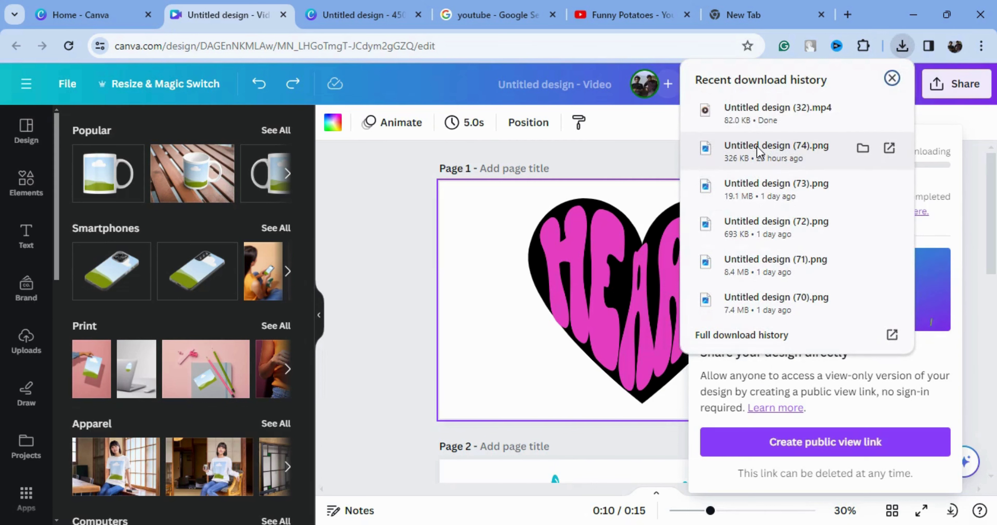
pyautogui.moveTo(729, 147); pyautogui.dragTo(145, 355)
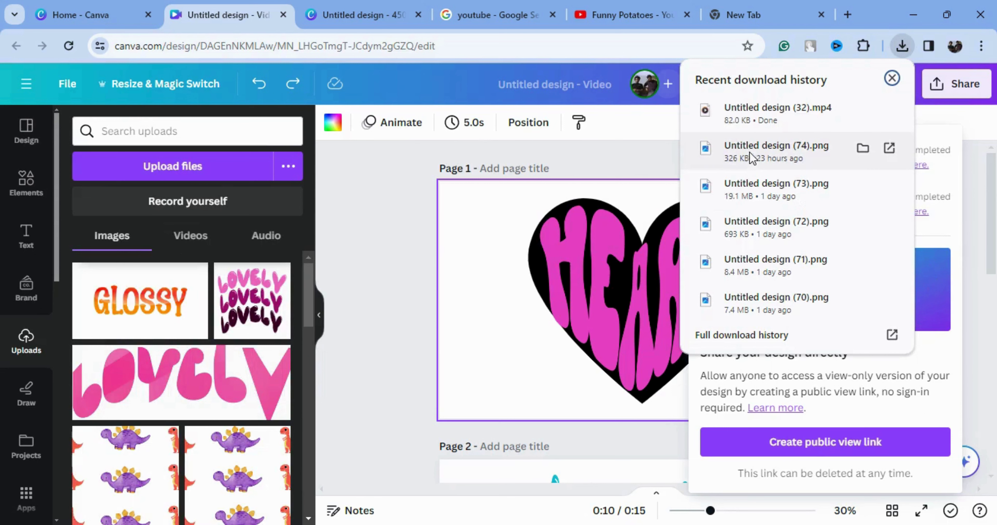
pyautogui.moveTo(837, 107); pyautogui.dragTo(190, 308)
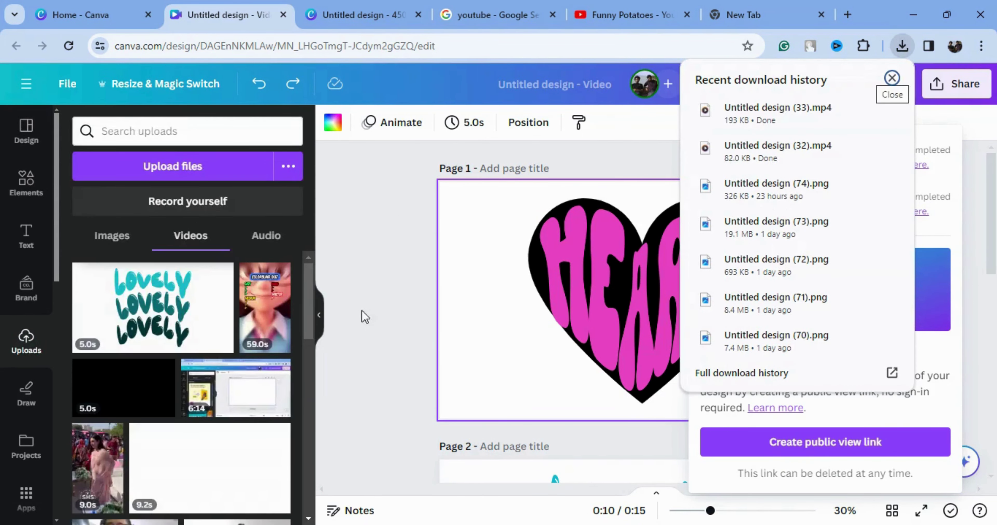
pyautogui.click(972, 214)
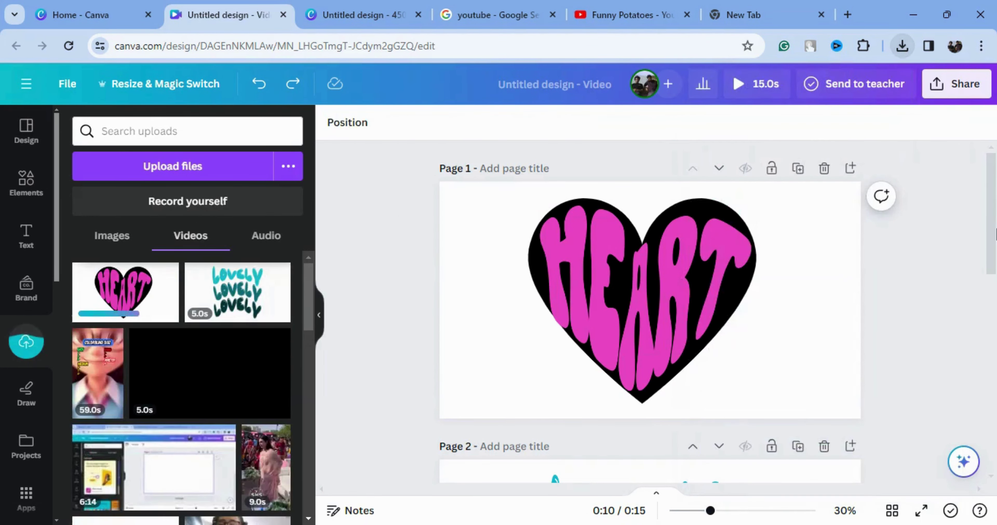
# With blank page 2 of the 4500px × 4500px design active, search the apps for Mockups and open that app
pyautogui.scroll(-10, 969, 413)
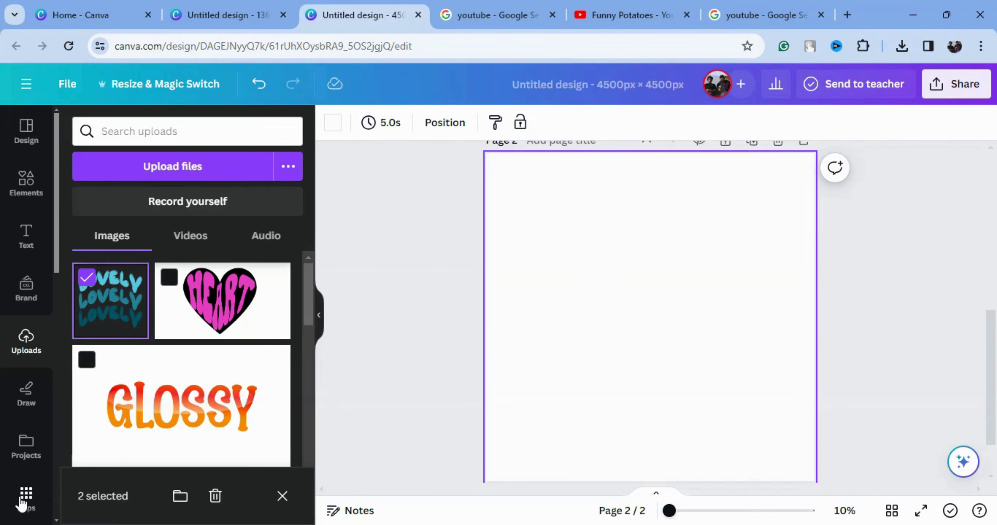
pyautogui.click(26, 497)
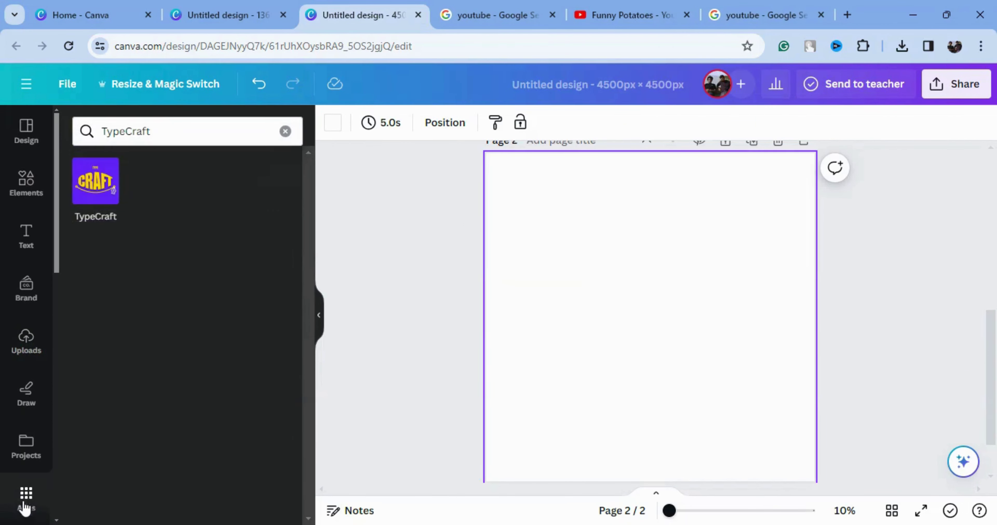
pyautogui.click(286, 132)
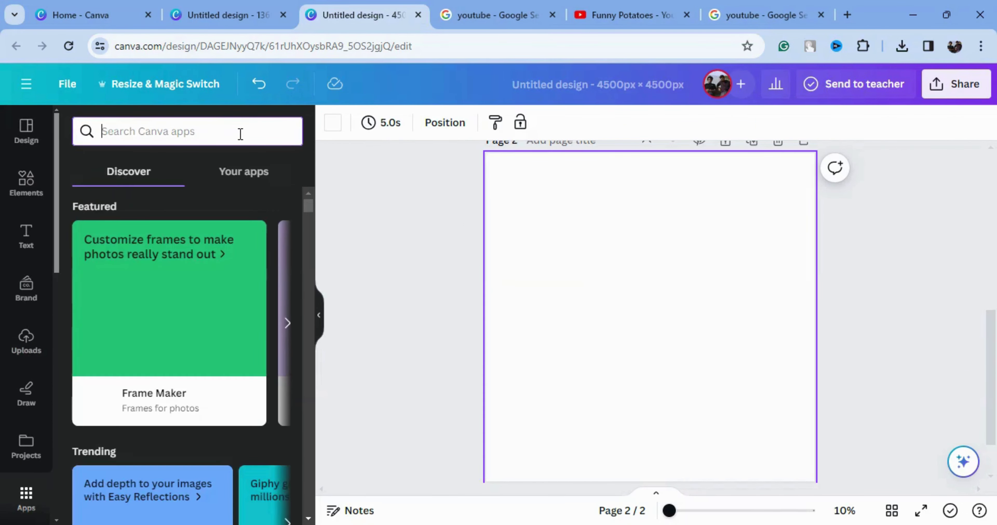
pyautogui.write('Mock')
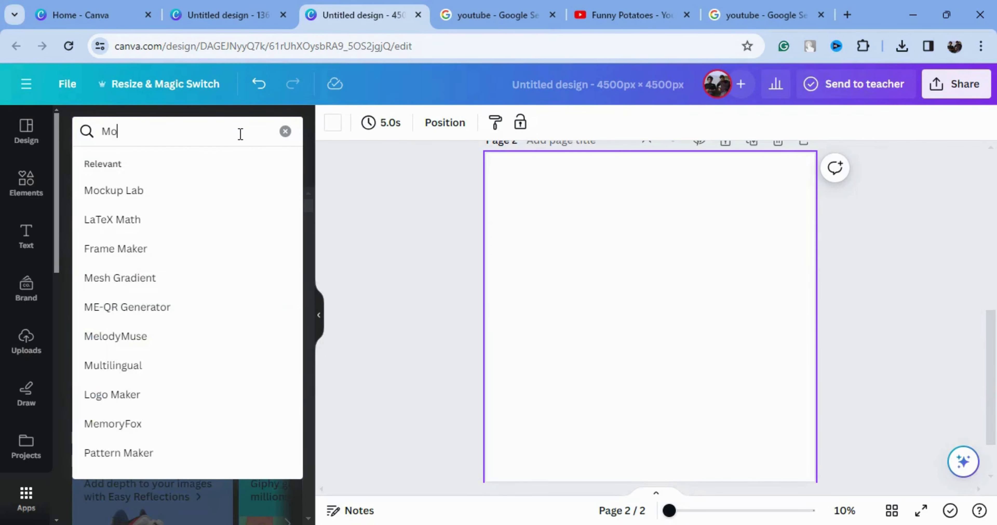
pyautogui.click(206, 222)
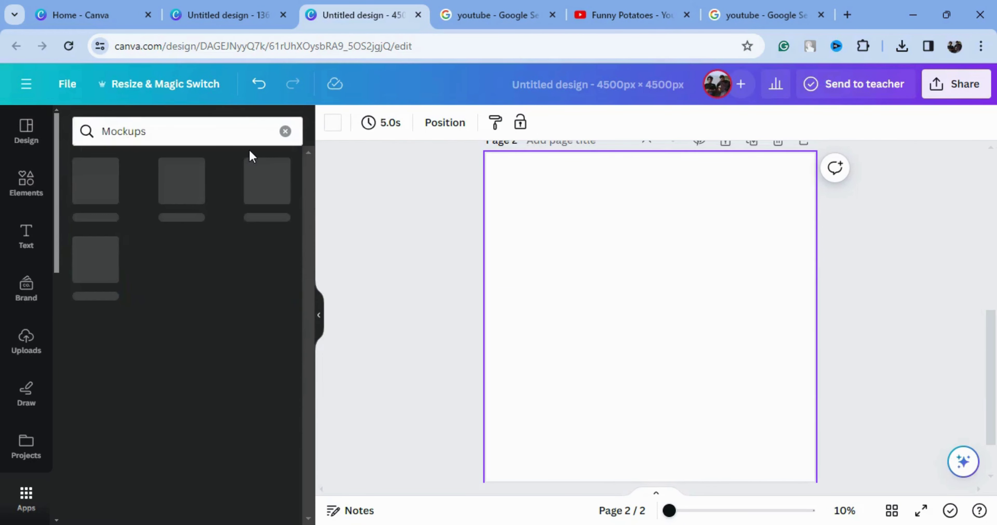
pyautogui.click(106, 189)
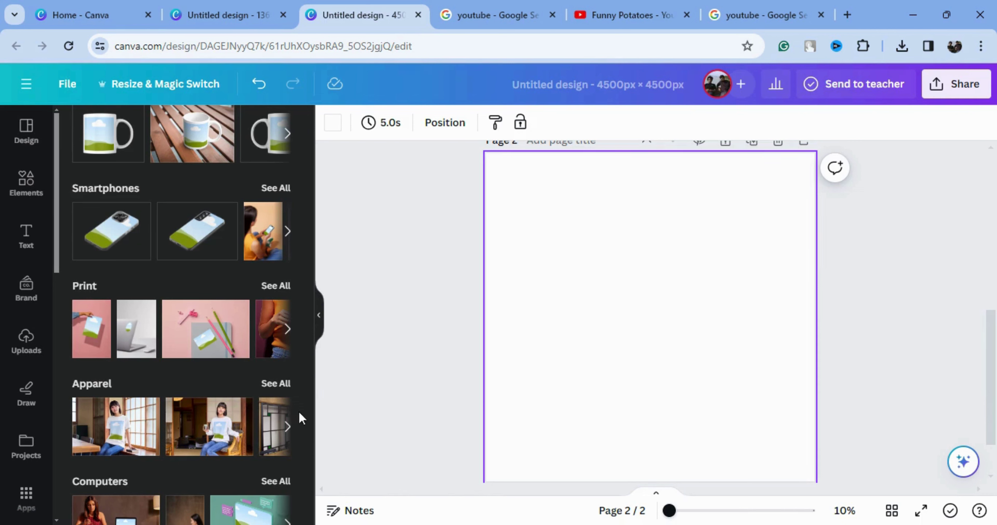
# Browse the mockup categories, insert the first Apparel T-shirt mockup and enlarge it to span the page width
pyautogui.scroll(-7, 291, 388)
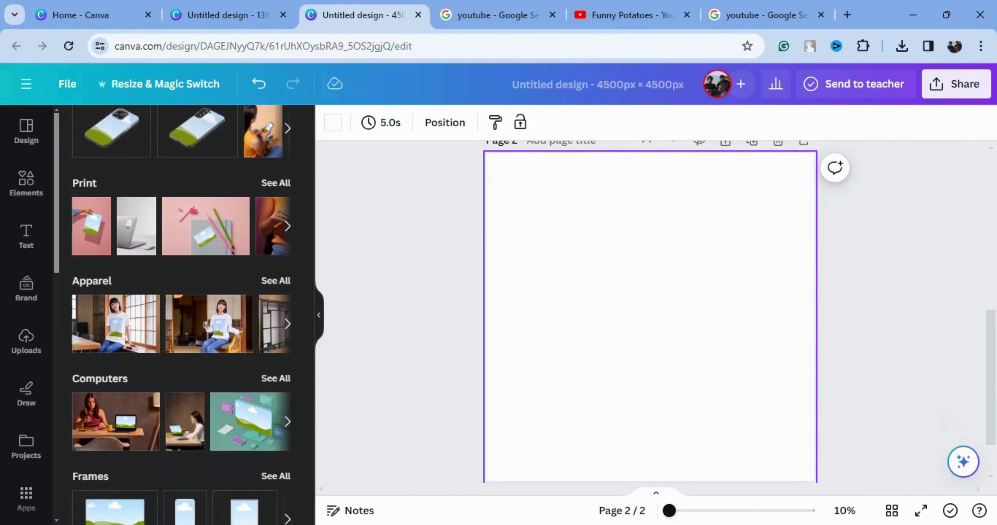
pyautogui.scroll(-2, 180, 314)
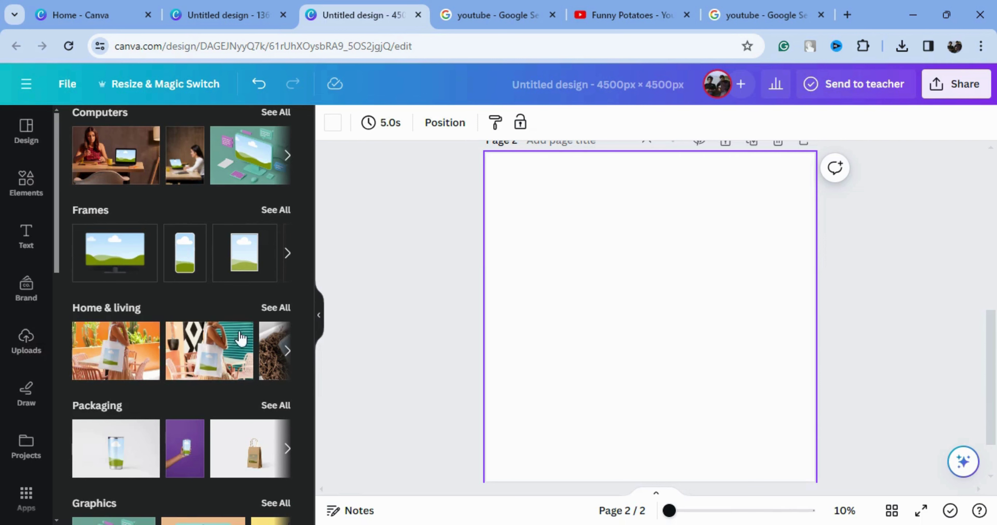
pyautogui.scroll(10, 155, 367)
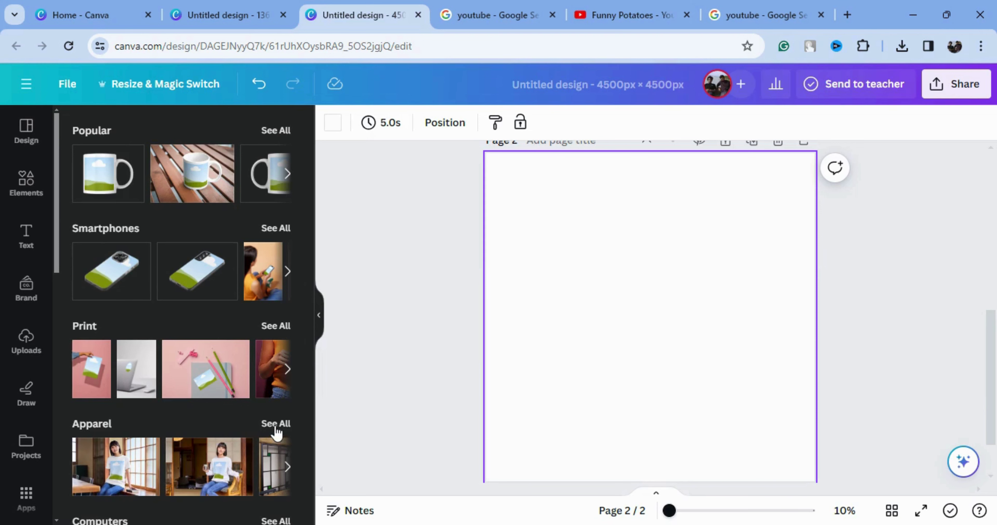
pyautogui.click(128, 466)
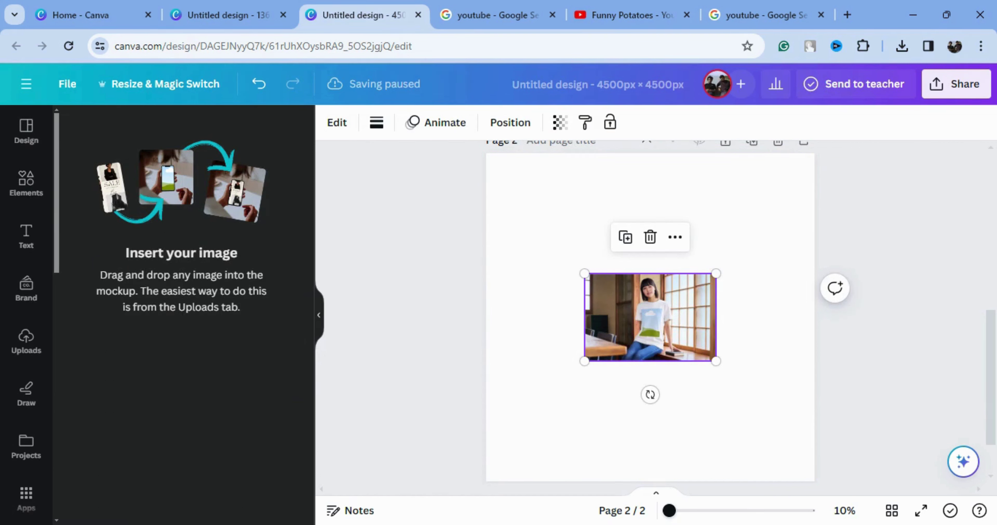
pyautogui.moveTo(584, 274); pyautogui.dragTo(493, 213)
pyautogui.moveTo(716, 361); pyautogui.dragTo(807, 448)
pyautogui.moveTo(494, 213); pyautogui.dragTo(482, 206)
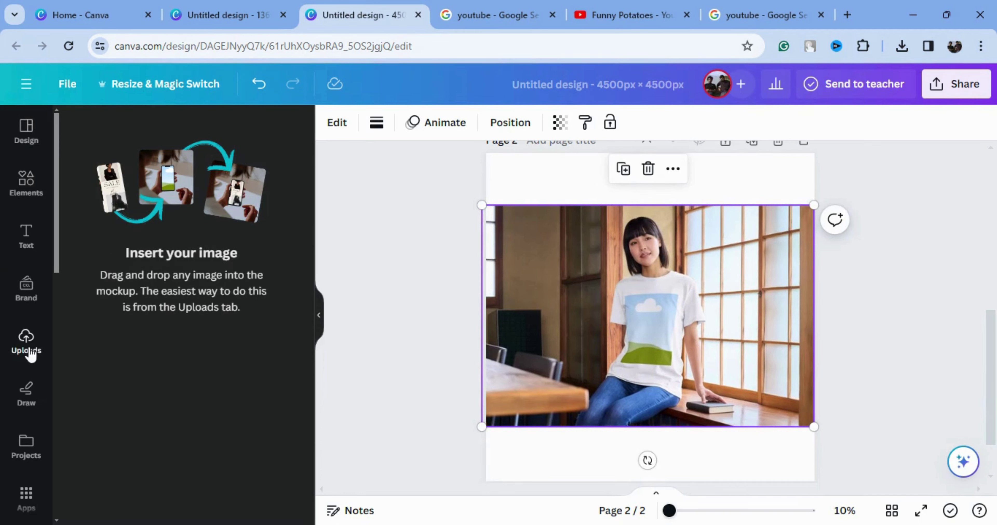
# Place the uploaded blue LOVELY lettering image onto the T-shirt mockup
pyautogui.click(27, 341)
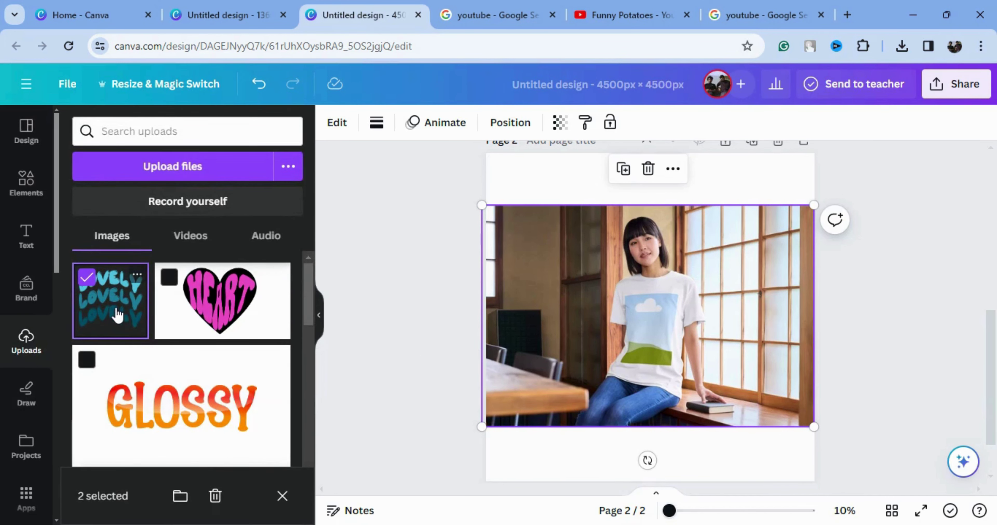
pyautogui.moveTo(118, 314); pyautogui.dragTo(652, 329)
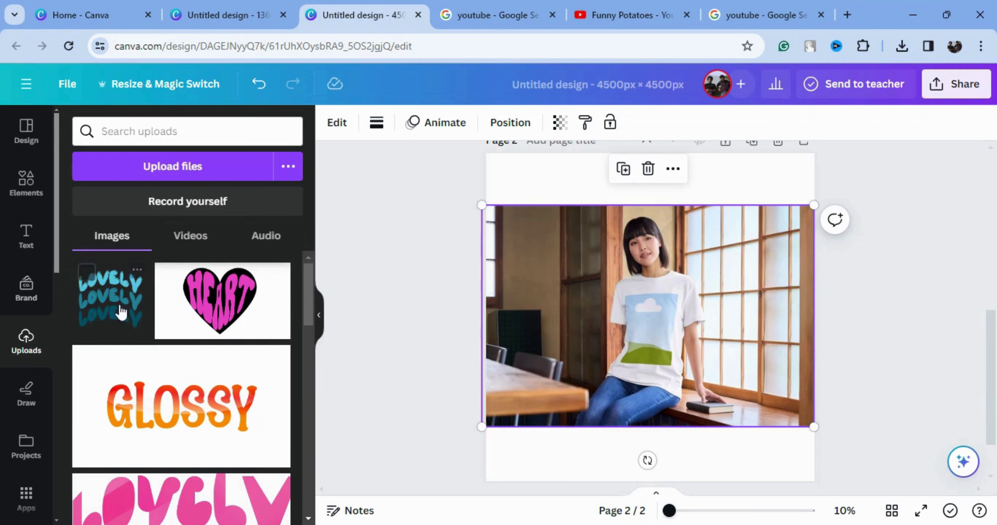
pyautogui.moveTo(116, 308); pyautogui.dragTo(578, 285)
pyautogui.moveTo(687, 315); pyautogui.dragTo(645, 308)
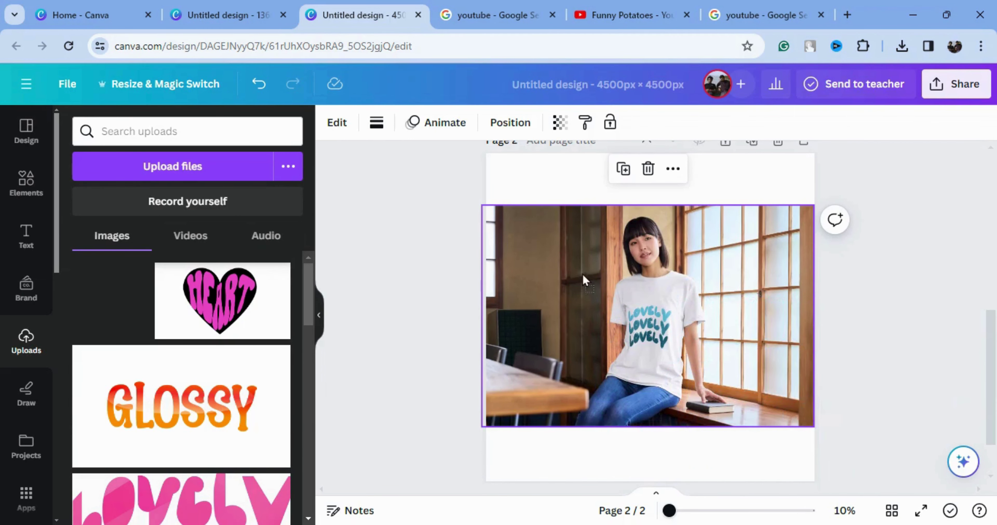
# Open the mockup's image settings, then enlarge the LOVELY lettering within the print area and center it horizontally
pyautogui.click(645, 326)
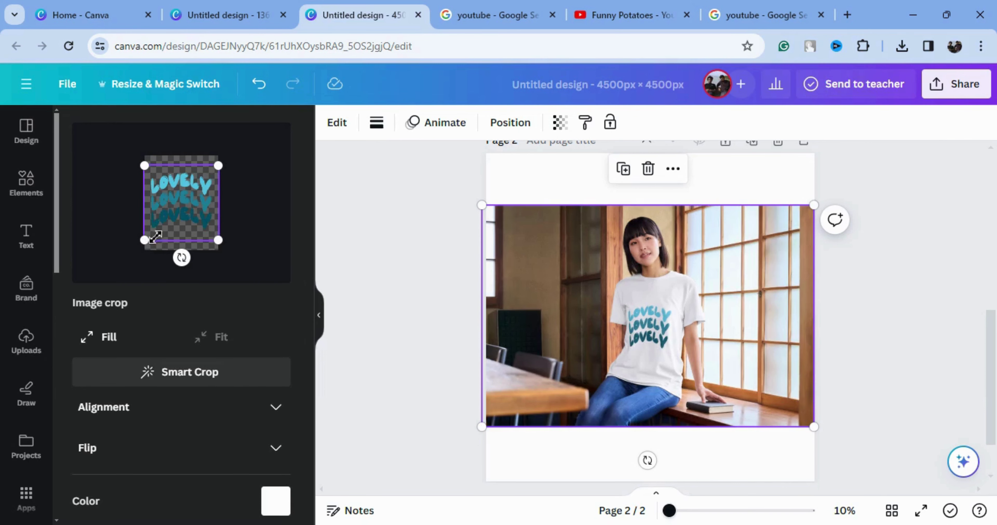
pyautogui.moveTo(144, 239); pyautogui.dragTo(134, 250)
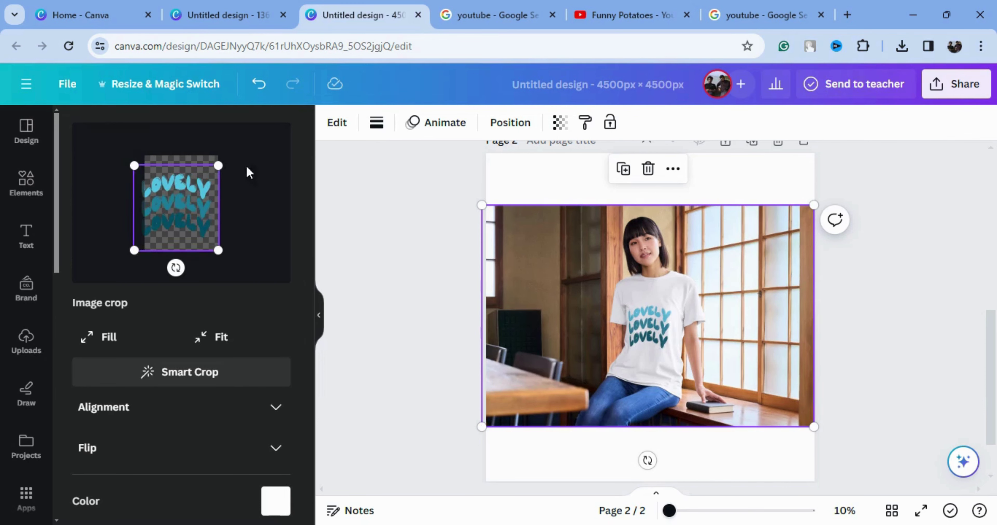
pyautogui.moveTo(223, 169); pyautogui.dragTo(228, 166)
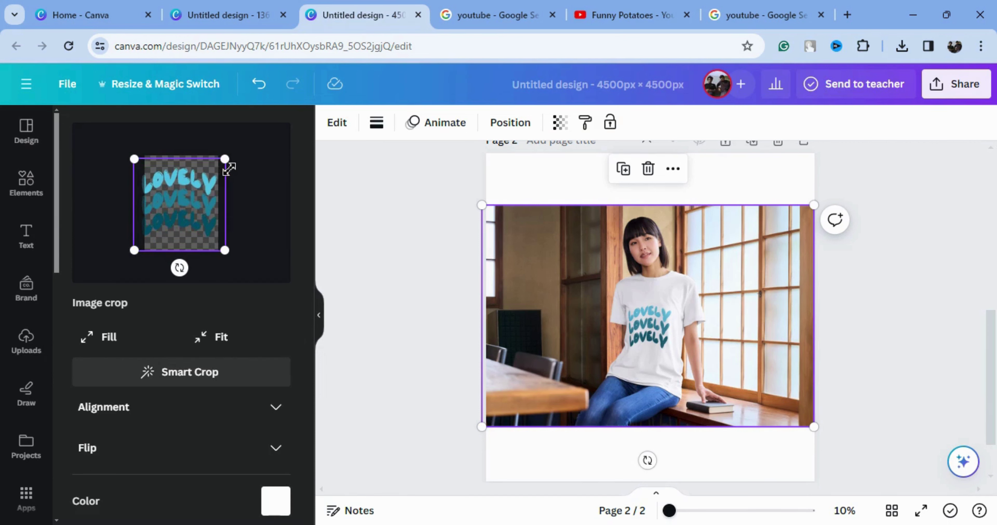
pyautogui.moveTo(135, 161); pyautogui.dragTo(140, 165)
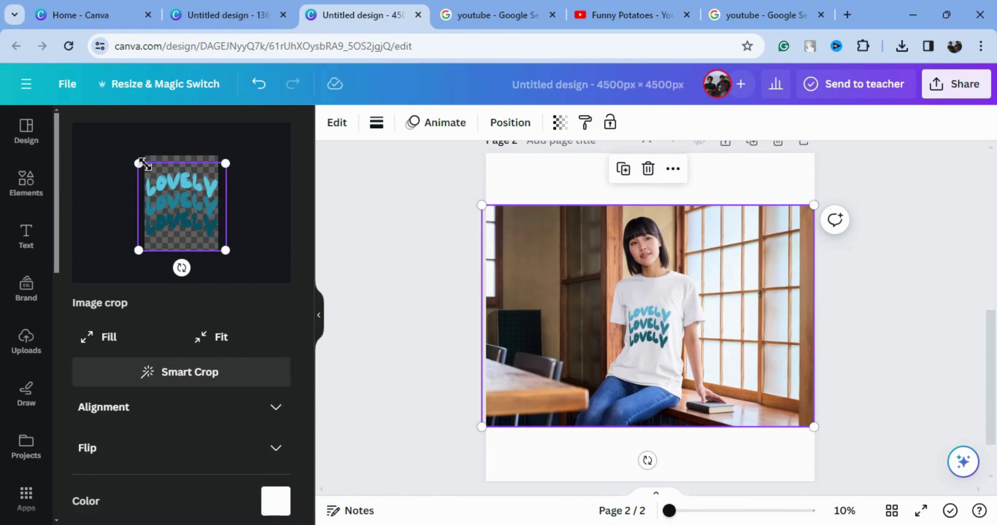
pyautogui.moveTo(179, 207); pyautogui.dragTo(176, 206)
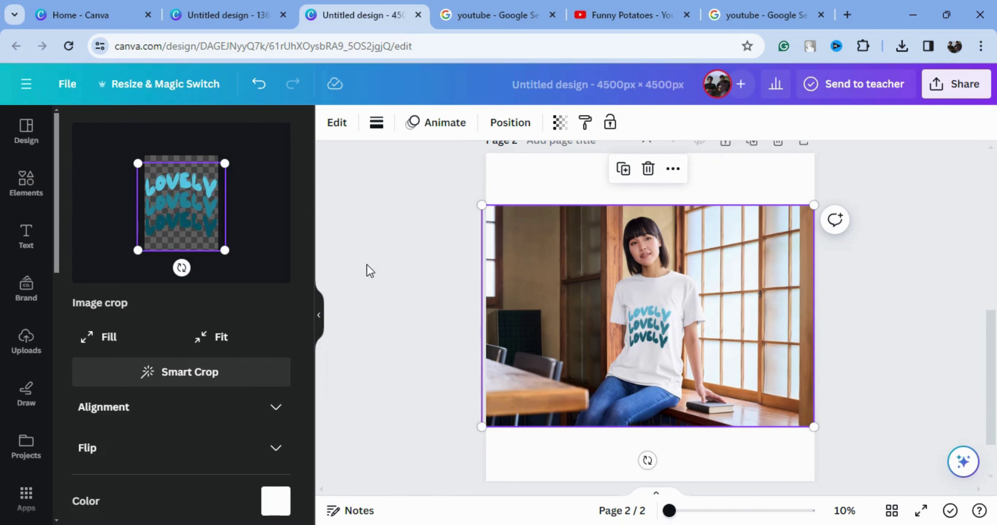
# Recolor the T-shirt with the light grey photo color, apply the change and enlarge the mockup past both sides of the page
pyautogui.scroll(-3, 294, 387)
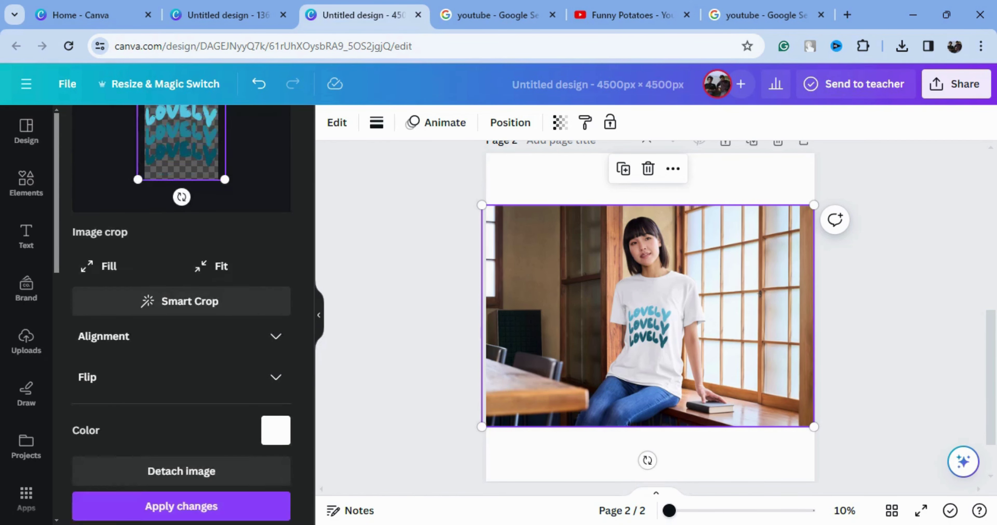
pyautogui.click(275, 423)
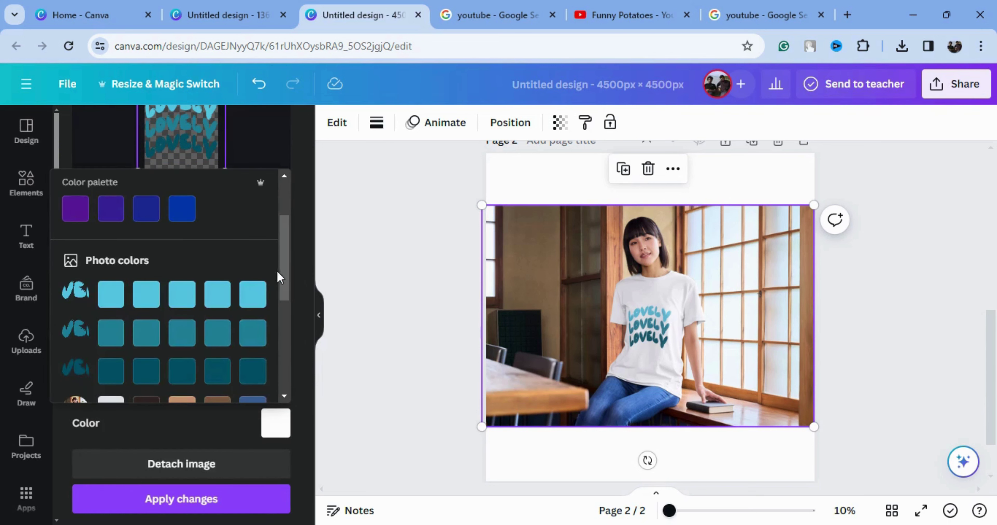
pyautogui.scroll(-2, 279, 272)
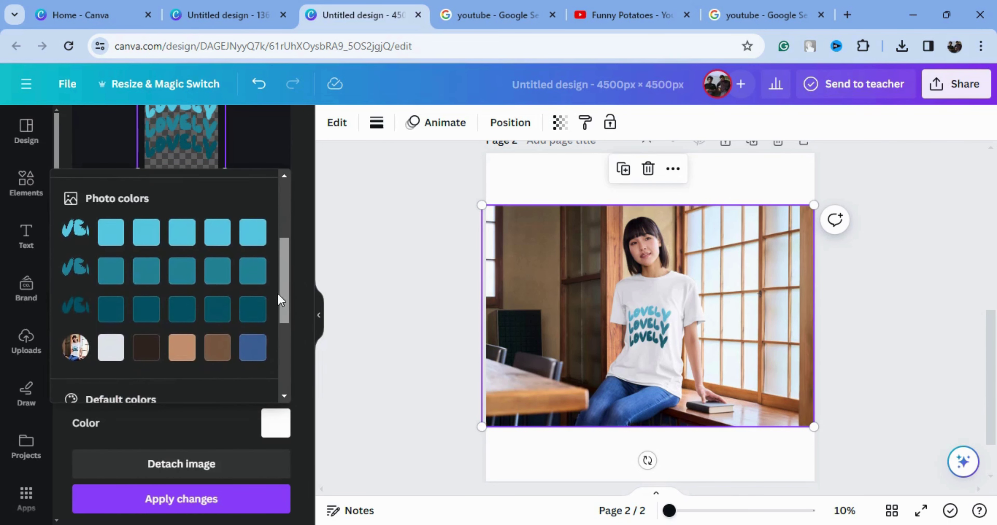
pyautogui.scroll(-1, 282, 302)
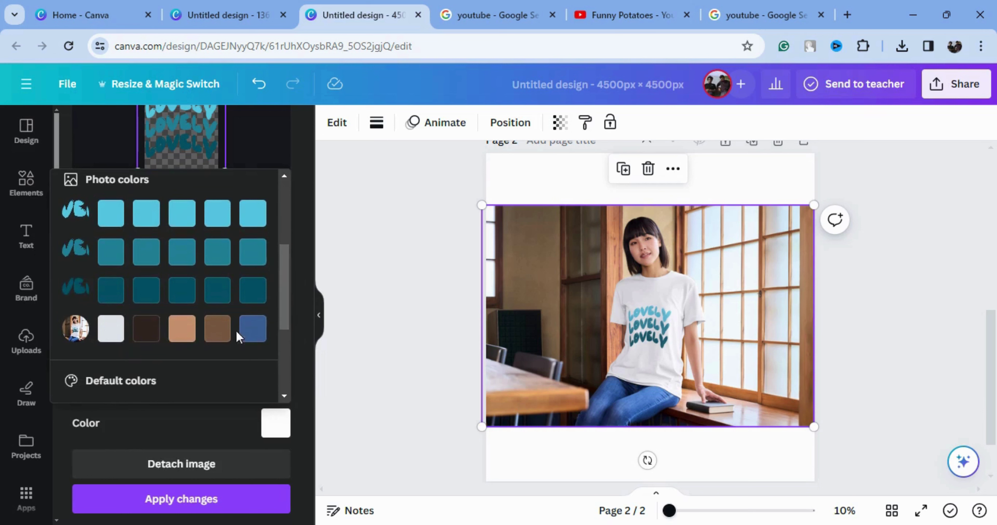
pyautogui.click(155, 333)
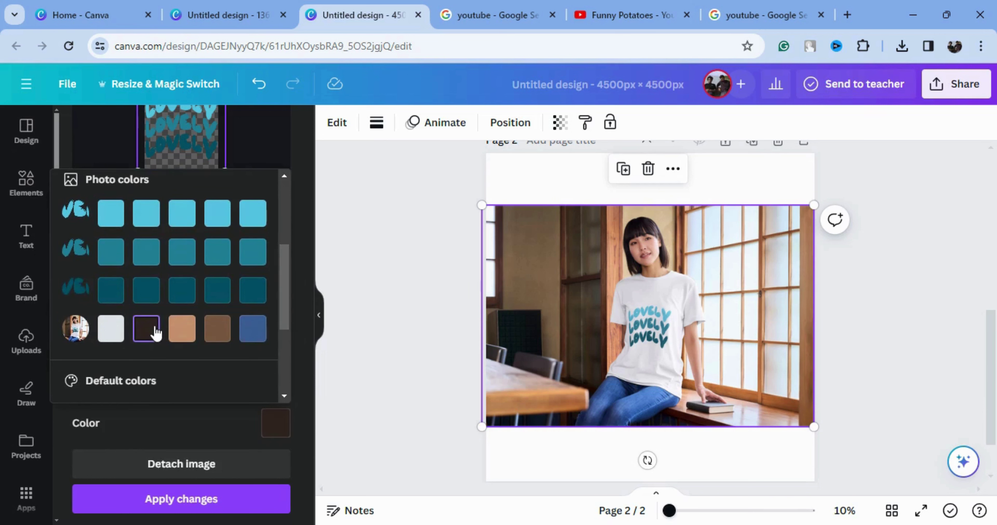
pyautogui.click(182, 329)
pyautogui.click(217, 329)
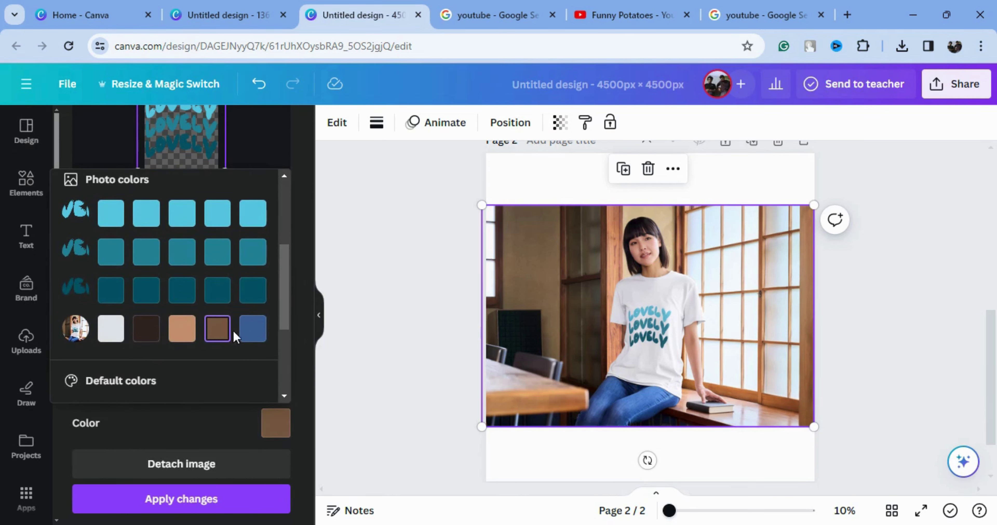
pyautogui.click(111, 329)
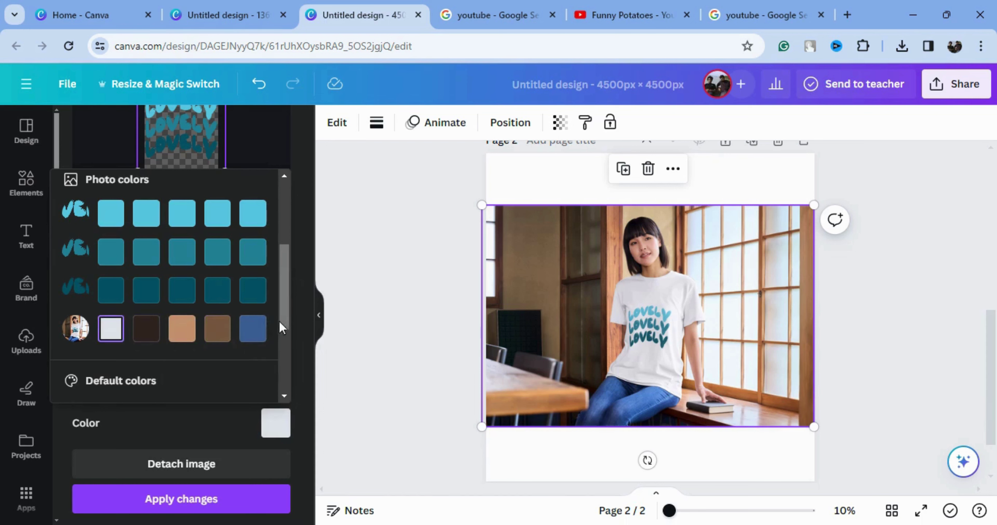
pyautogui.click(305, 347)
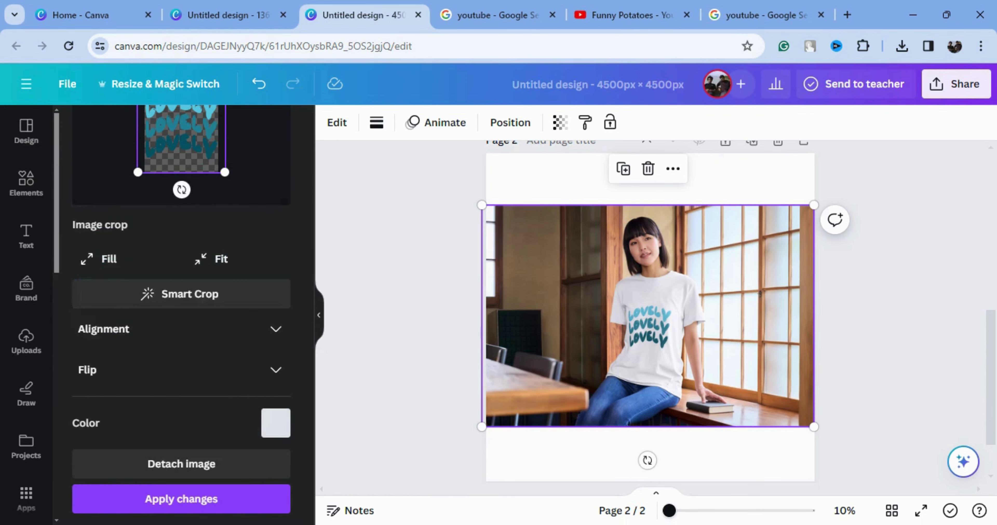
pyautogui.click(213, 499)
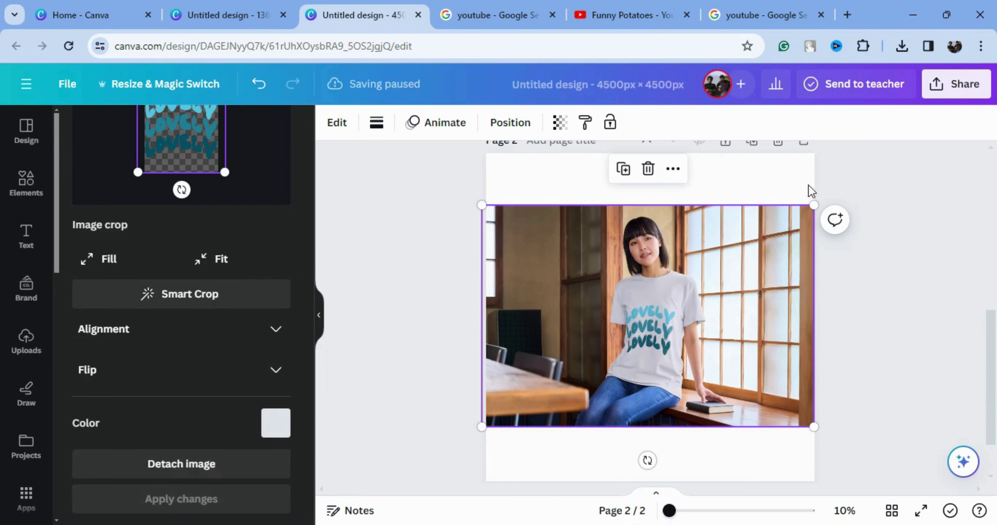
pyautogui.moveTo(814, 205); pyautogui.dragTo(844, 174)
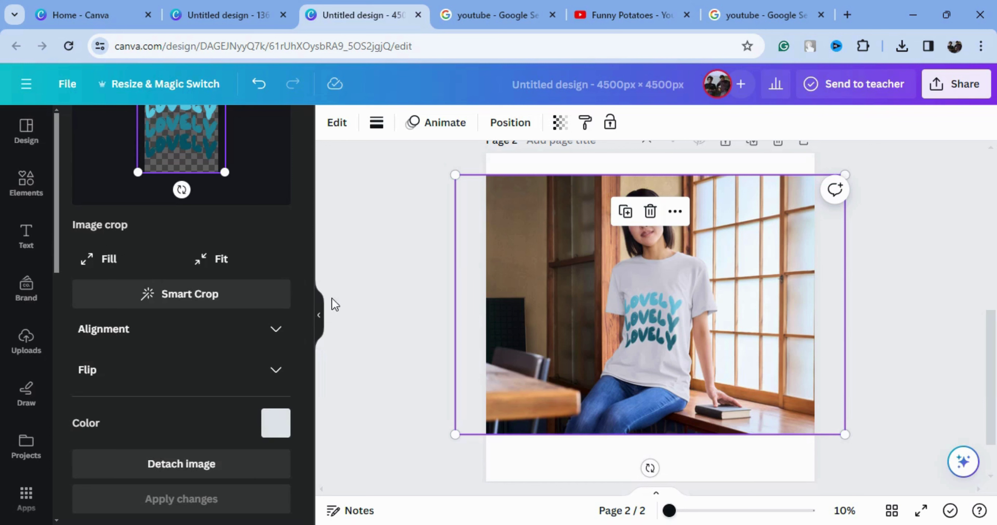
pyautogui.click(367, 273)
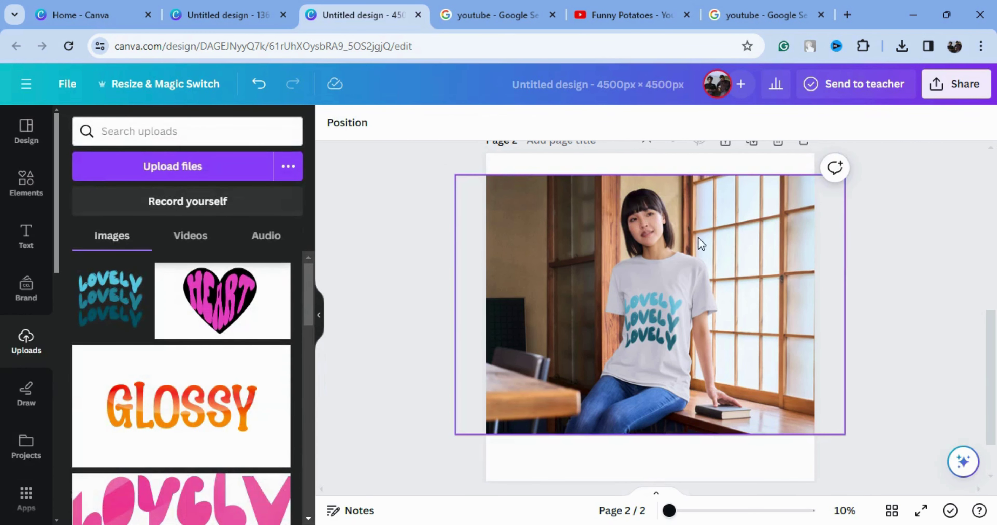
# Add a blank third page below the T-shirt mockup and reopen the Mockups app
pyautogui.scroll(-2, 988, 363)
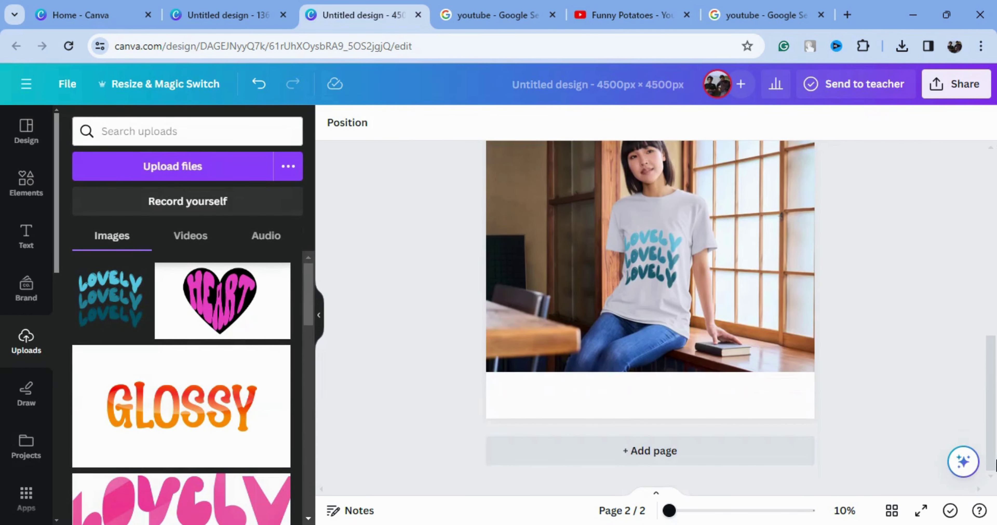
pyautogui.click(777, 452)
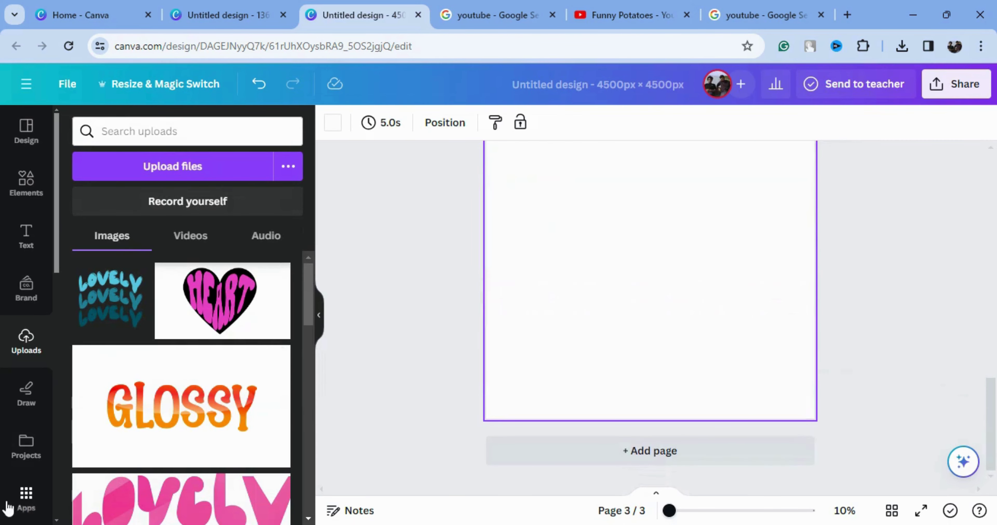
pyautogui.click(19, 499)
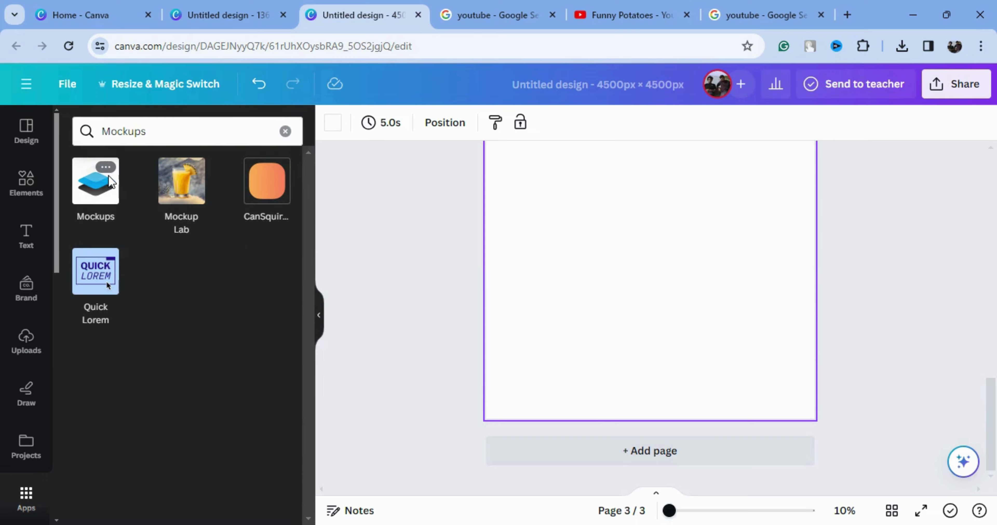
pyautogui.click(99, 190)
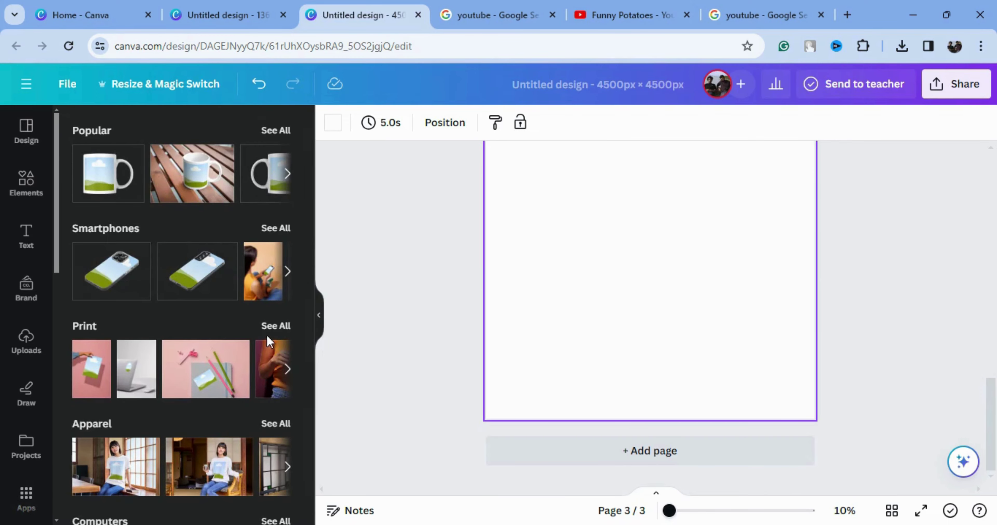
# Look through the full range of Apparel mockups and return to the category overview
pyautogui.click(275, 424)
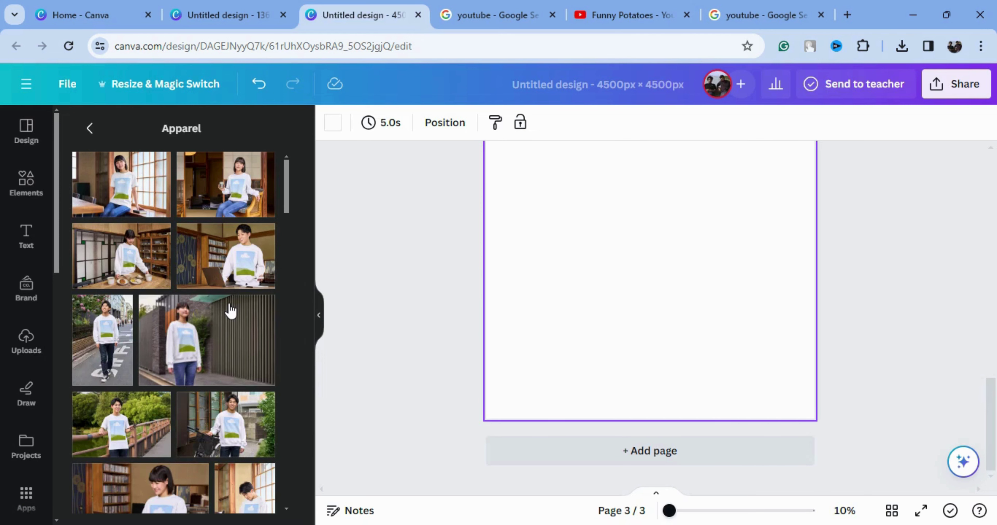
pyautogui.scroll(-7, 230, 311)
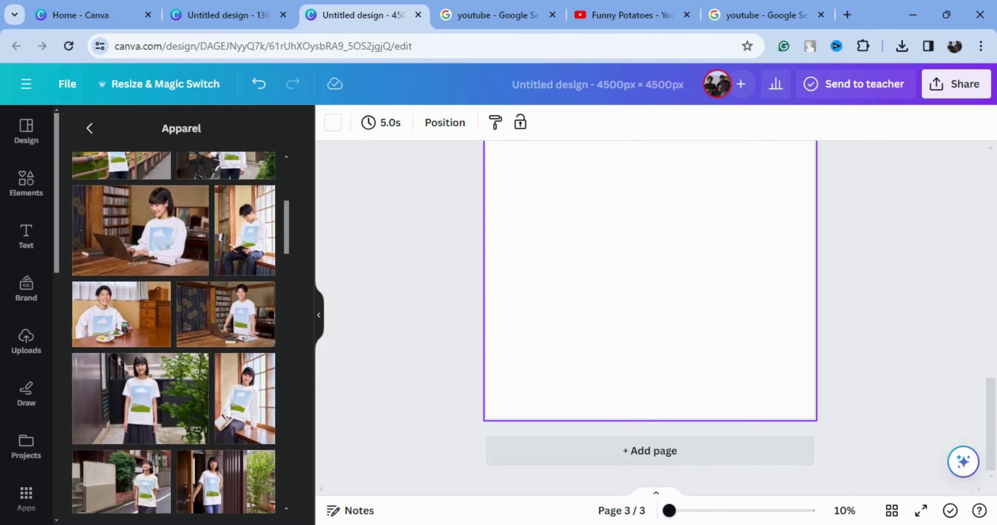
pyautogui.scroll(-8, 202, 221)
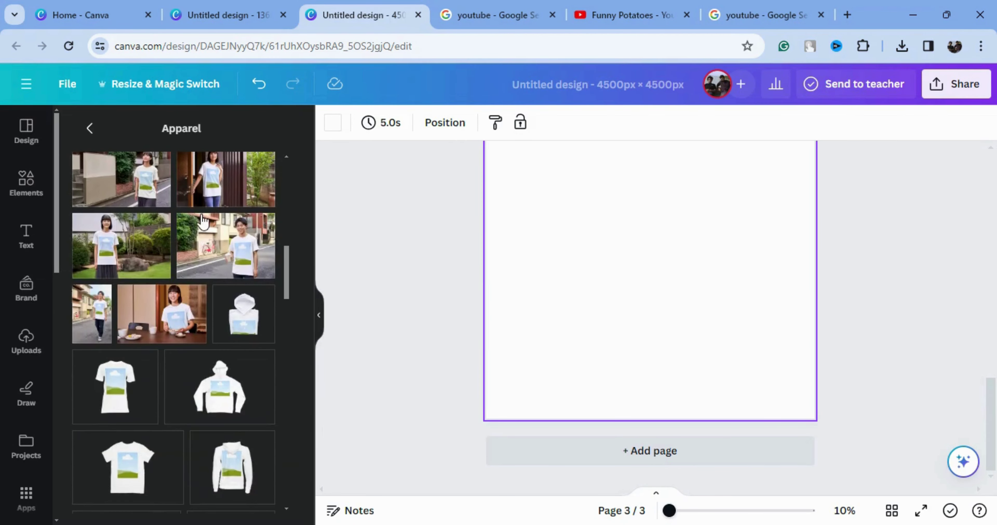
pyautogui.scroll(-7, 202, 221)
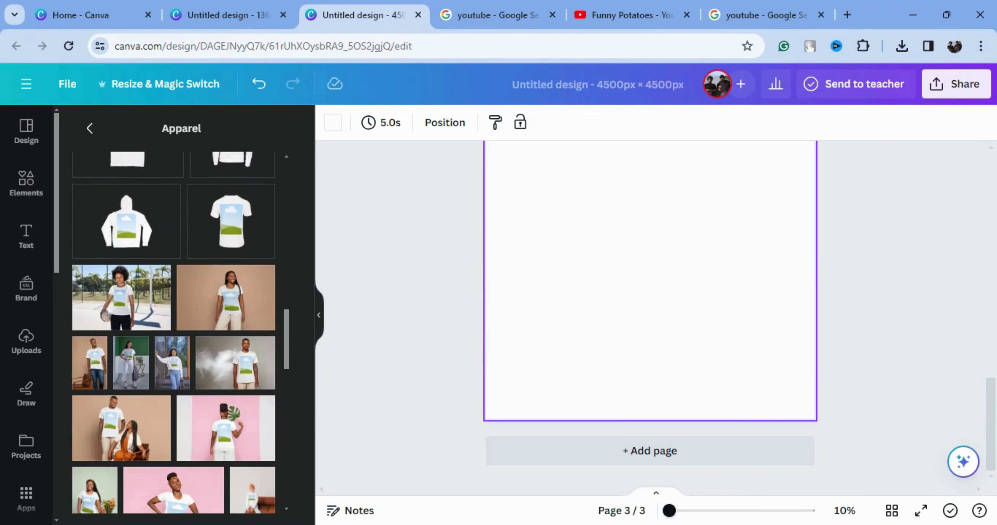
pyautogui.scroll(-6, 173, 332)
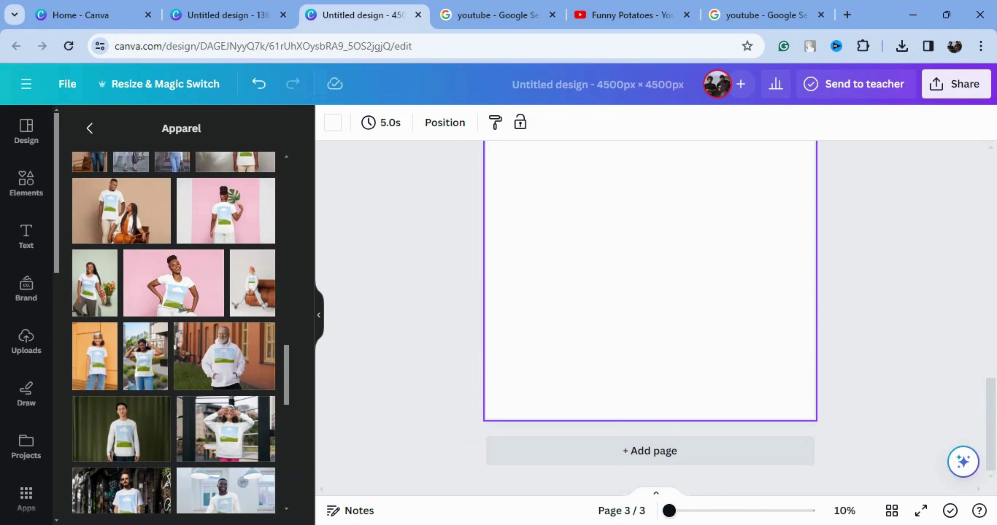
pyautogui.scroll(-6, 174, 332)
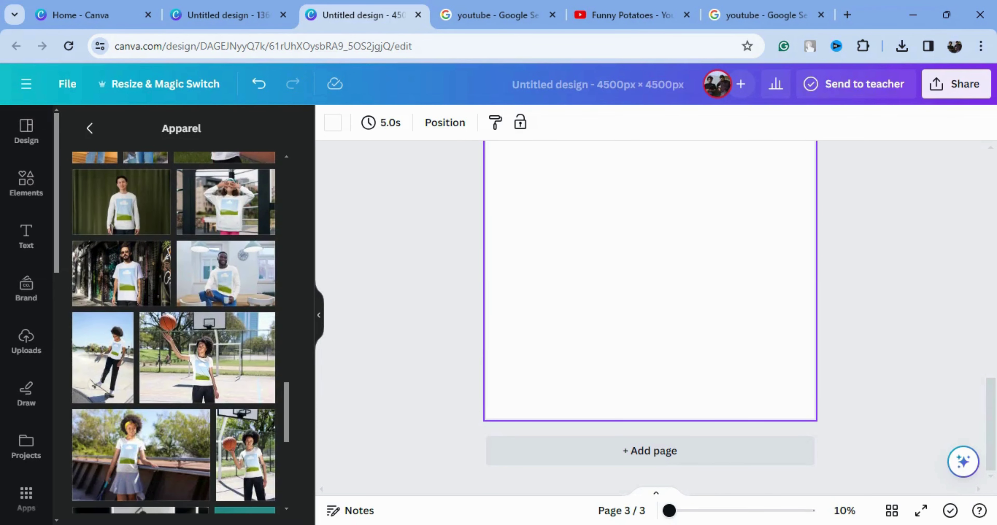
pyautogui.click(89, 128)
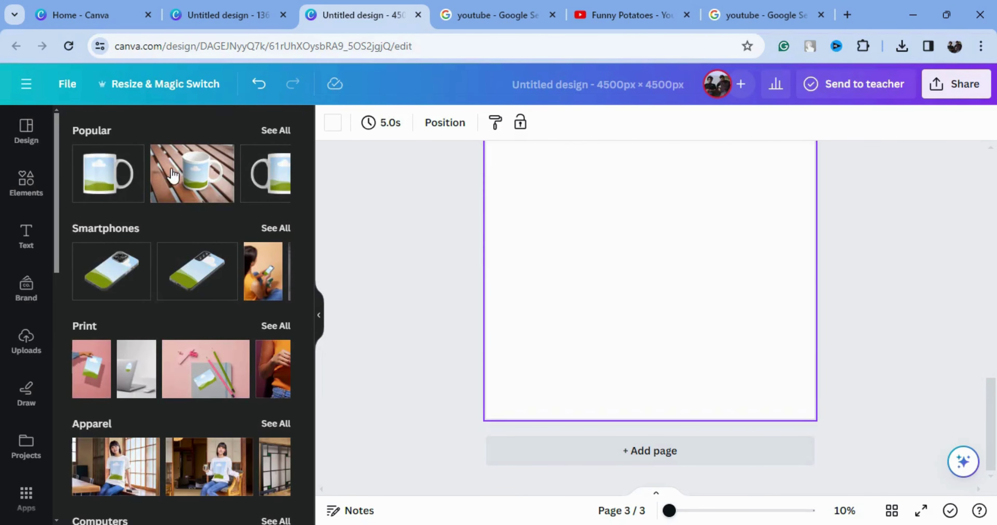
# Insert the first Home & living tote bag mockup on page 3, enlarge it to the page width and shift it slightly down
pyautogui.scroll(-3, 174, 271)
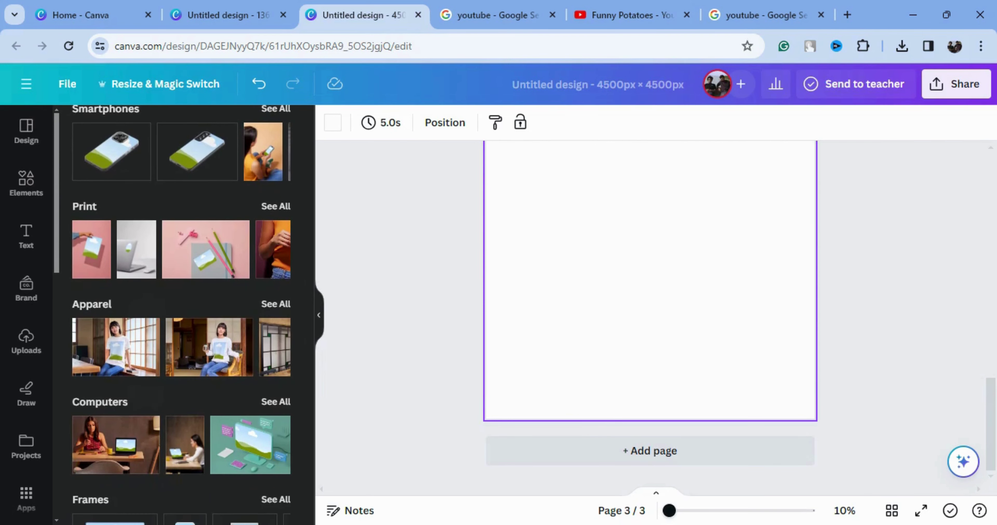
pyautogui.scroll(-4, 181, 315)
pyautogui.scroll(-3, 182, 314)
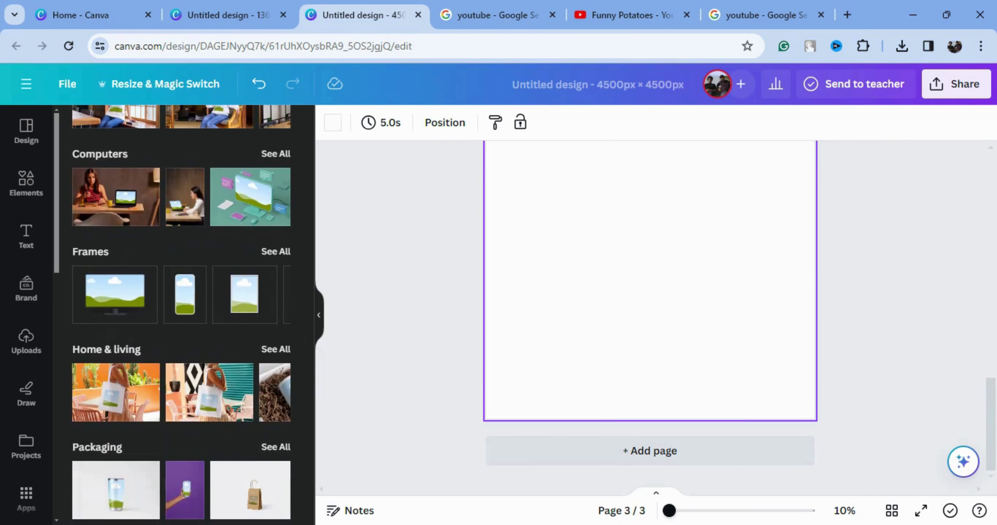
pyautogui.click(280, 349)
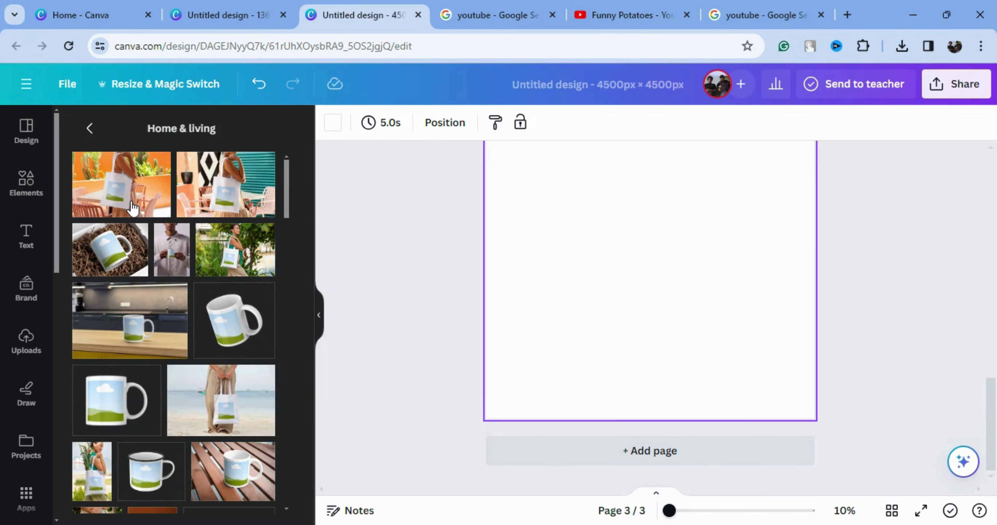
pyautogui.click(163, 185)
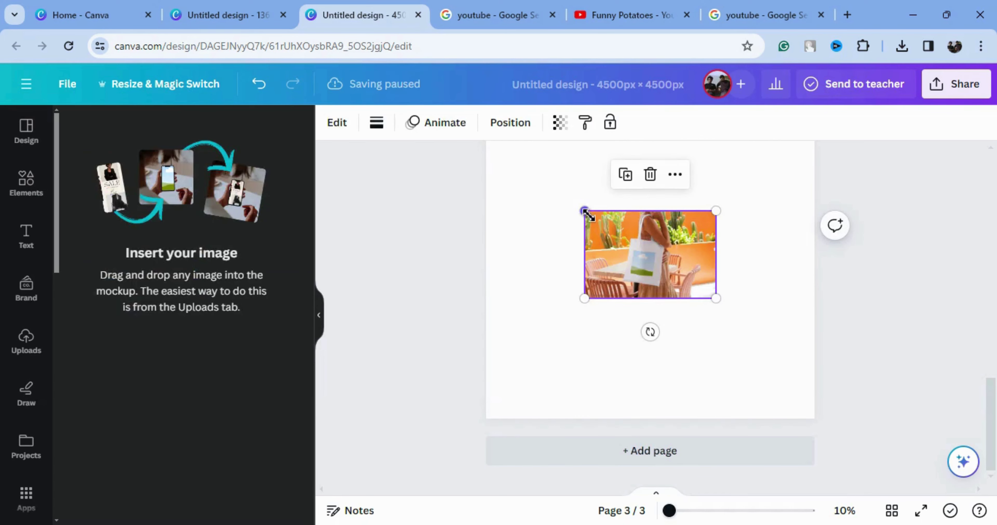
pyautogui.moveTo(583, 209); pyautogui.dragTo(469, 185)
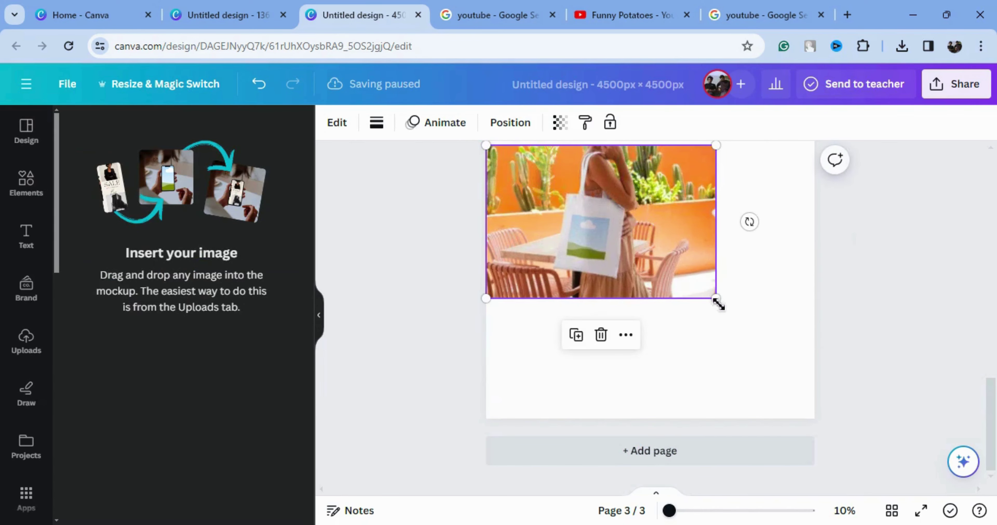
pyautogui.moveTo(716, 299); pyautogui.dragTo(807, 379)
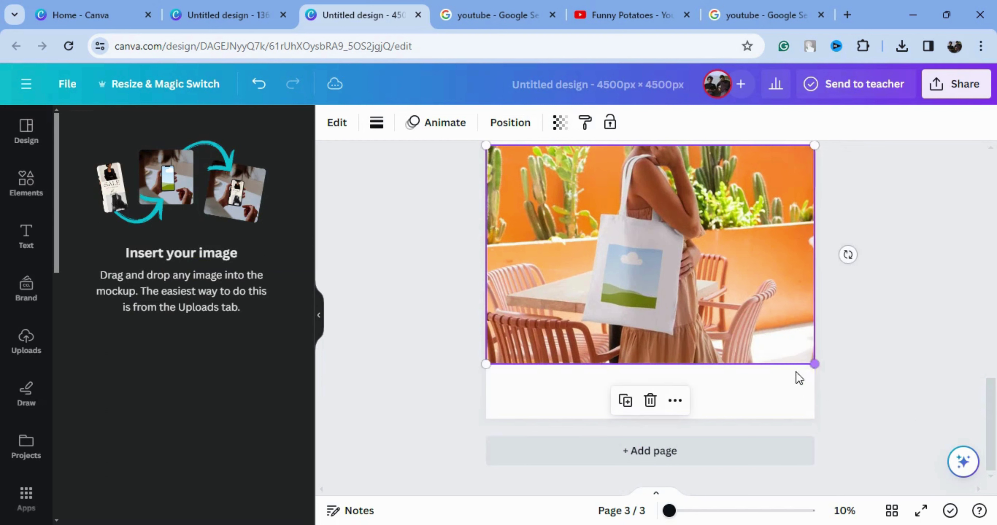
pyautogui.moveTo(730, 335); pyautogui.dragTo(730, 340)
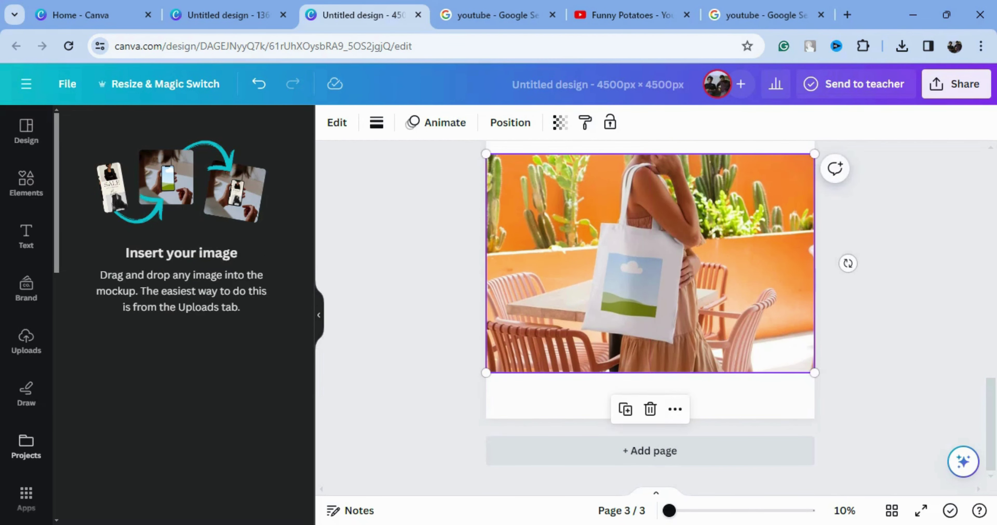
# Place the uploaded pink HEART lettering image onto the tote bag mockup
pyautogui.click(26, 344)
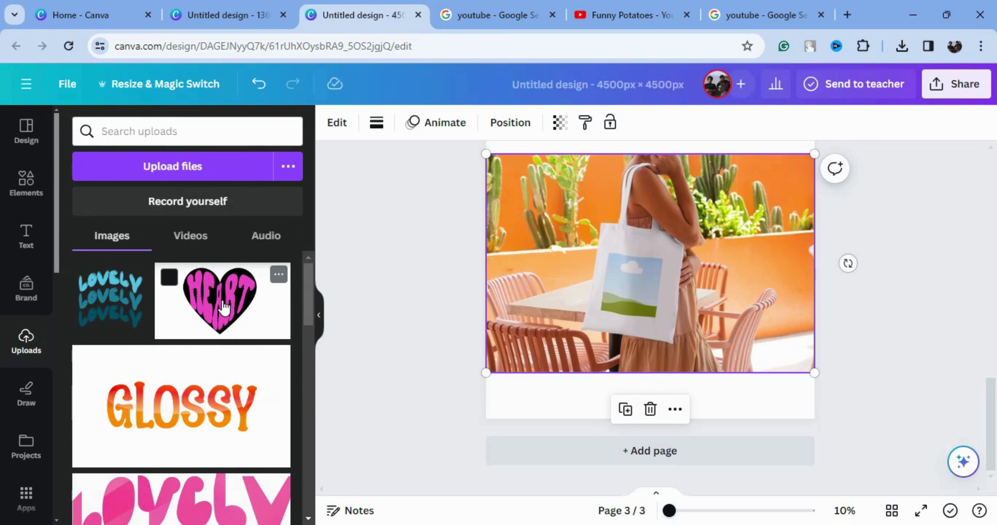
pyautogui.moveTo(224, 308); pyautogui.dragTo(629, 281)
pyautogui.moveTo(289, 316); pyautogui.dragTo(671, 298)
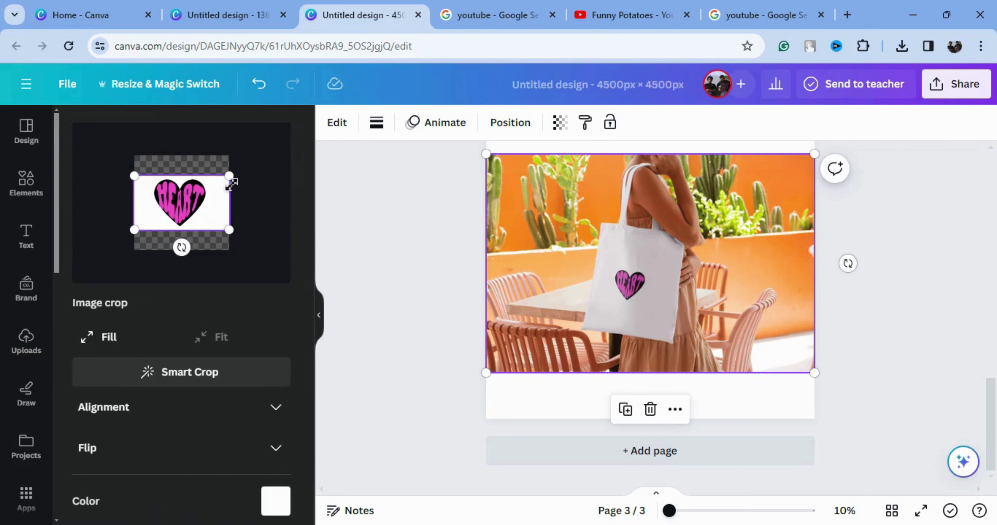
# In the mockup's image settings, enlarge the HEART image until the heart nearly fills the print area and center it there
pyautogui.moveTo(232, 179); pyautogui.dragTo(244, 161)
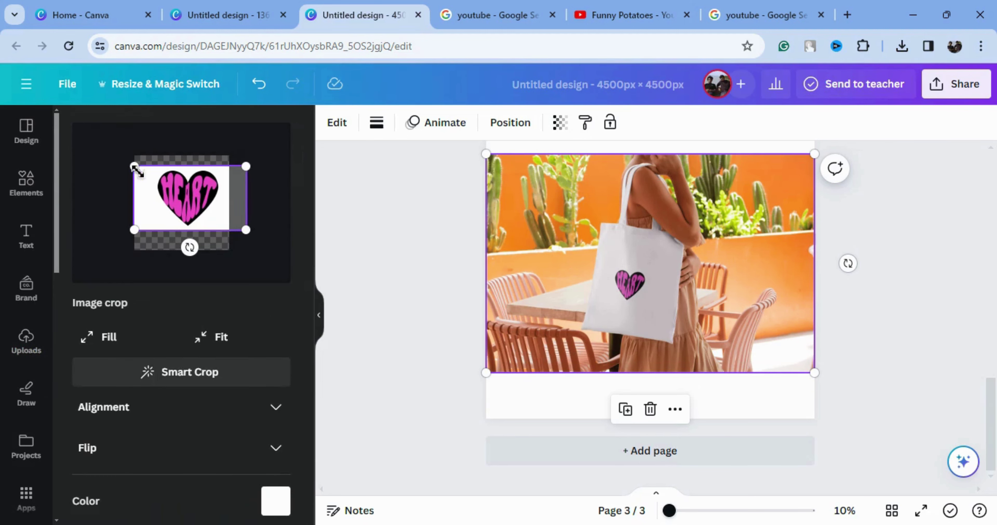
pyautogui.moveTo(136, 167); pyautogui.dragTo(110, 154)
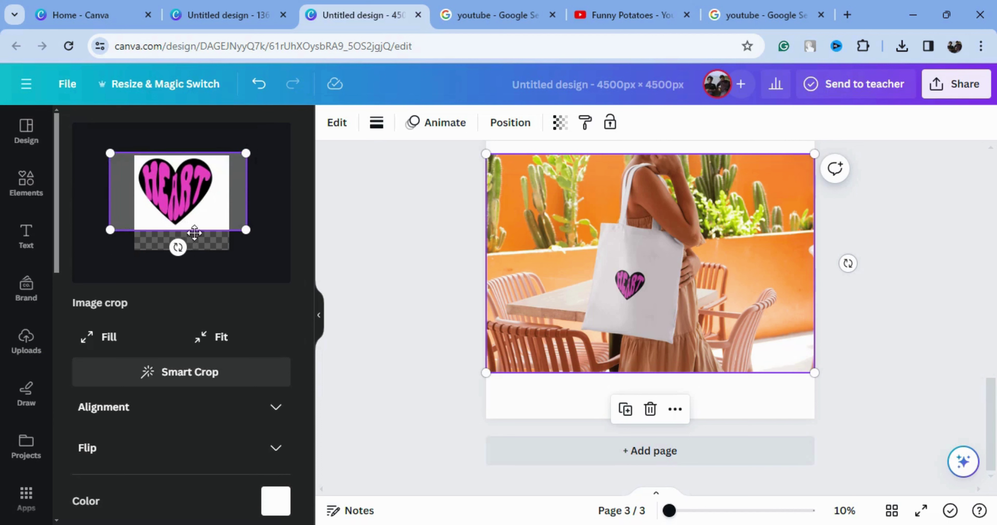
pyautogui.moveTo(246, 231); pyautogui.dragTo(261, 238)
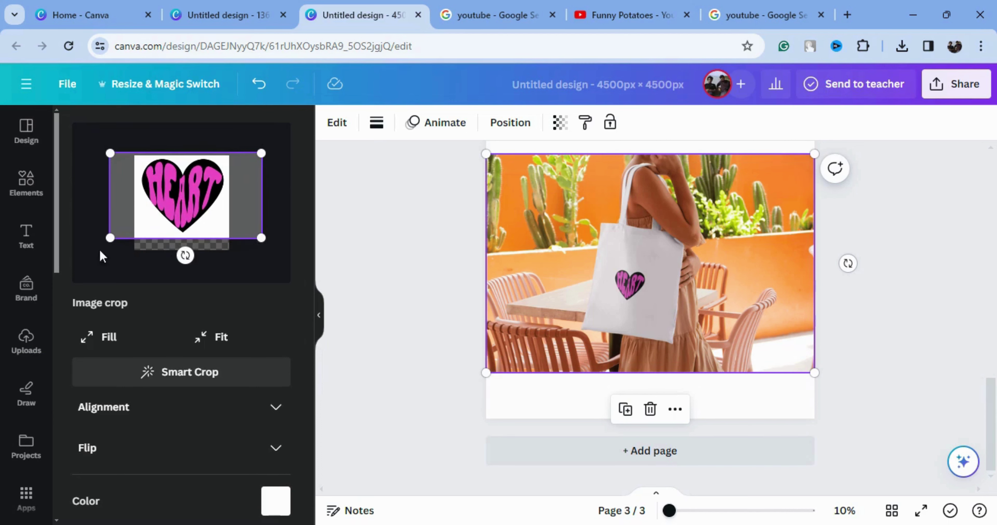
pyautogui.moveTo(110, 244); pyautogui.dragTo(104, 256)
pyautogui.moveTo(174, 227); pyautogui.dragTo(176, 236)
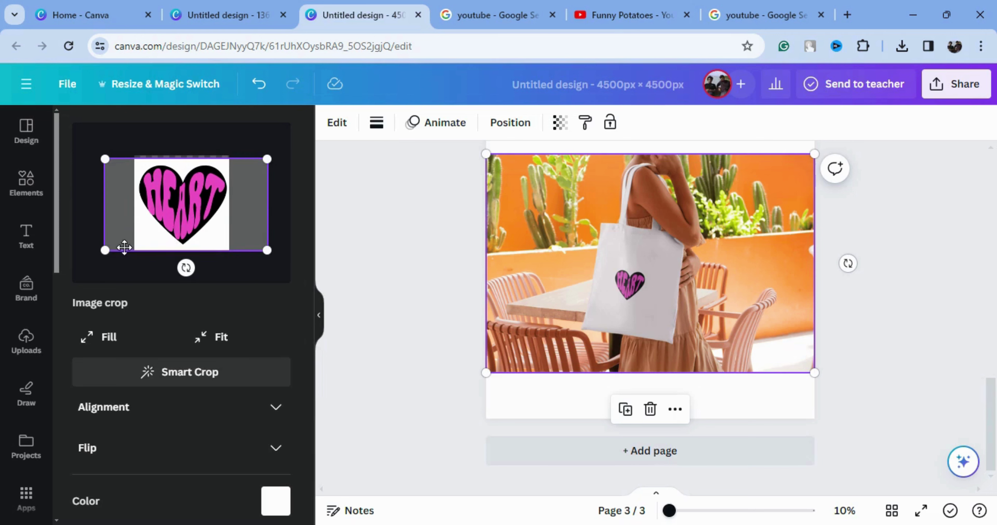
# Enlarge the HEART image slightly more so the heart fills the print area, recenter it, and apply the changes to the tote bag mockup
pyautogui.moveTo(105, 252); pyautogui.dragTo(108, 271)
pyautogui.moveTo(196, 209); pyautogui.dragTo(179, 204)
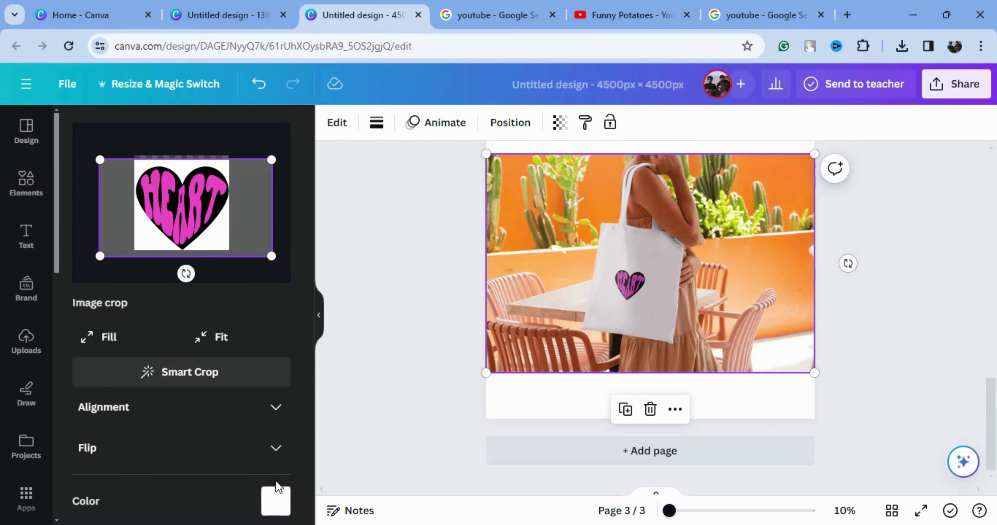
pyautogui.scroll(-2, 204, 503)
pyautogui.click(204, 501)
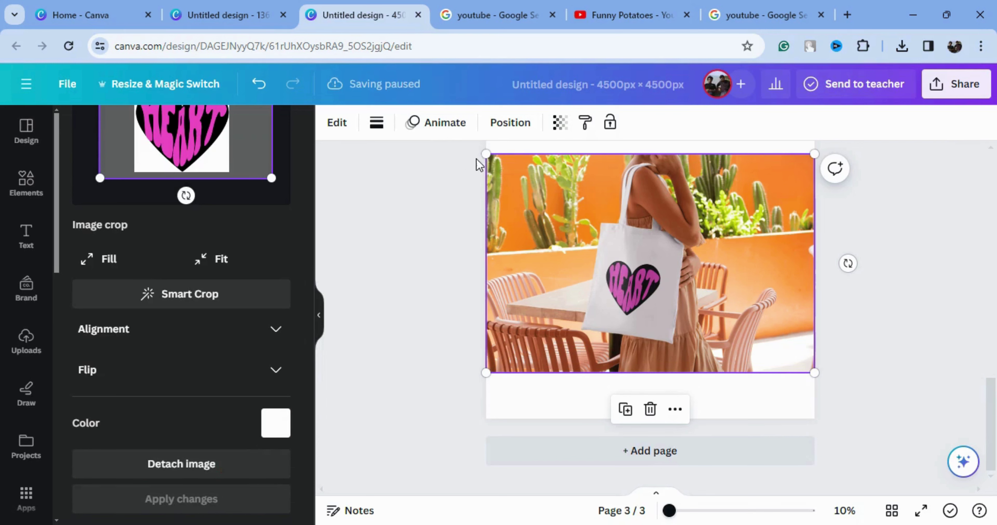
# Enlarge the tote bag mockup slightly beyond the page width, recenter it horizontally on page 3, and close its image settings
pyautogui.moveTo(486, 154); pyautogui.dragTo(468, 143)
pyautogui.moveTo(622, 304); pyautogui.dragTo(639, 316)
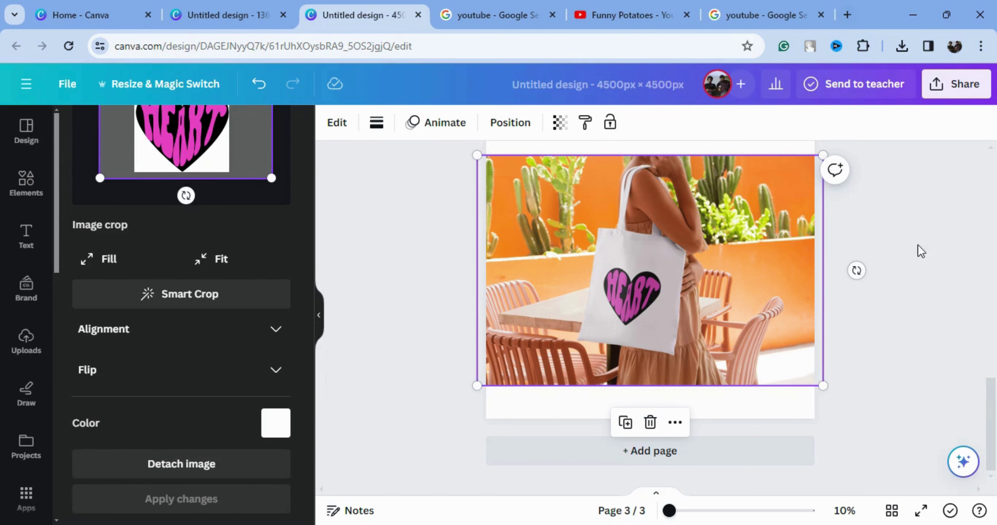
pyautogui.press('Escape')
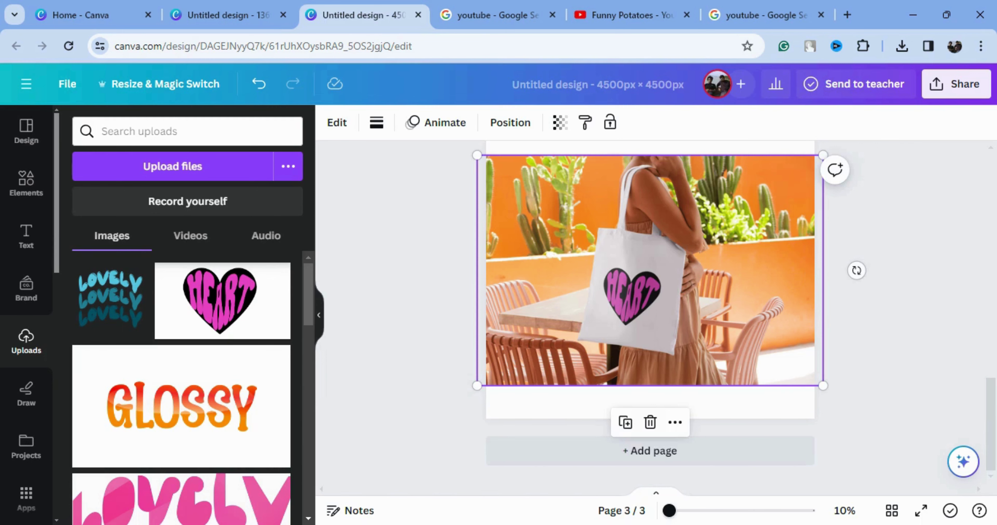
# Switch to the browser window with the Redbubble Heart Typography T-shirt listing and open the full list of products carrying the design
pyautogui.moveTo(658, 524)
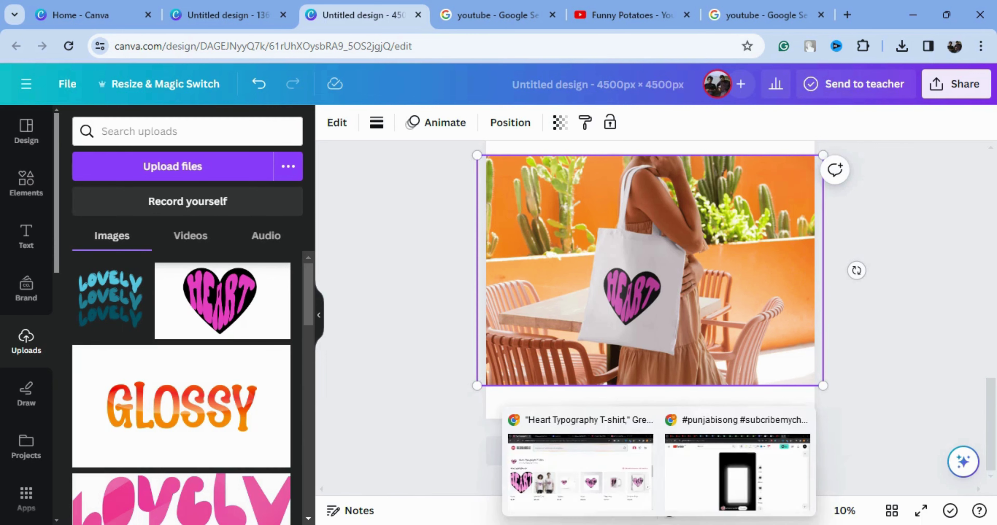
pyautogui.click(606, 500)
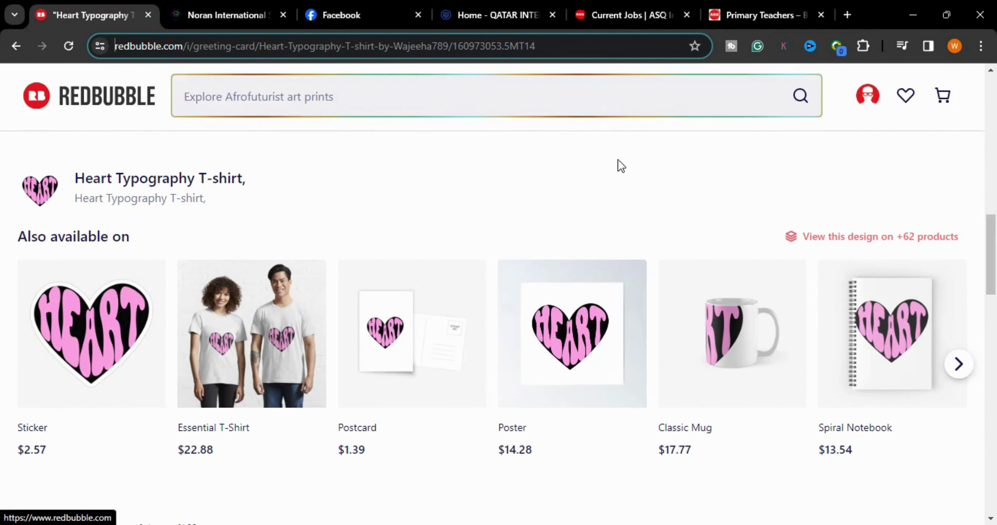
pyautogui.moveTo(993, 242)
pyautogui.mouseDown()
pyautogui.moveTo(994, 261)
pyautogui.moveTo(993, 246)
pyautogui.mouseUp()
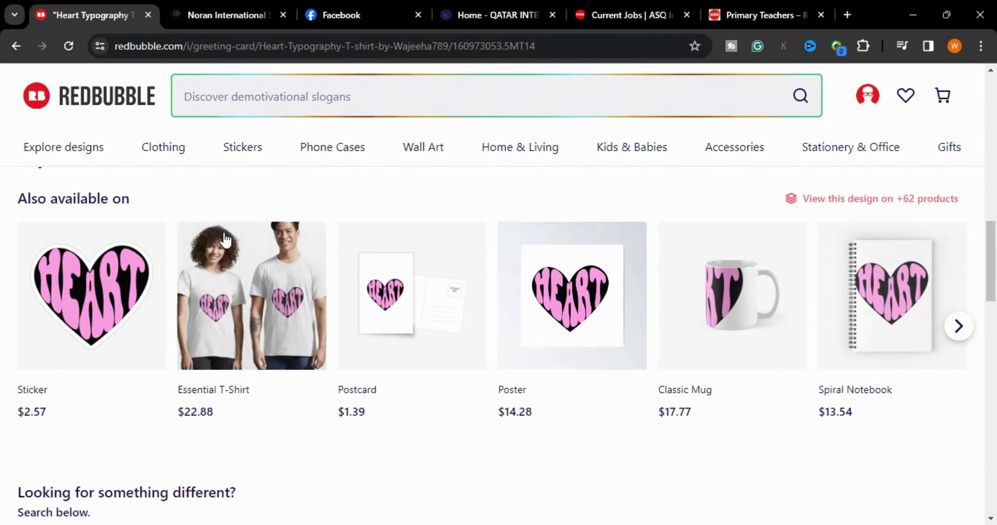
pyautogui.click(881, 208)
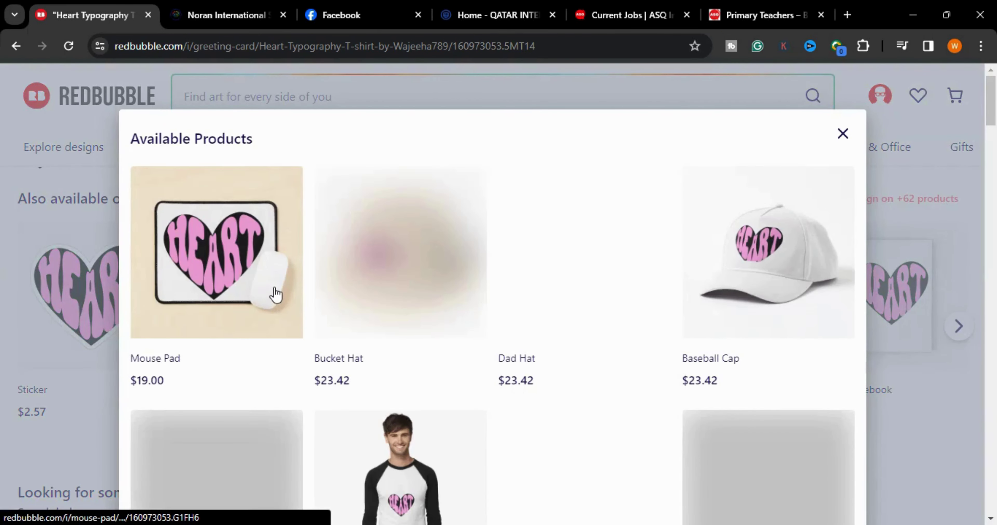
# Look through the available products to examine how the HEART design appears on apparel, stickers, wall art, bags, mugs and stationery
pyautogui.scroll(-2, 503, 348)
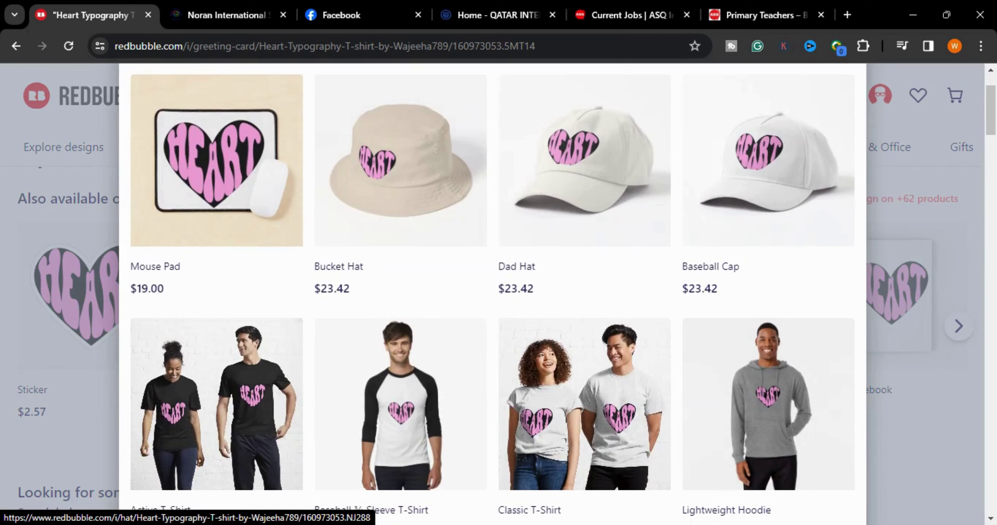
pyautogui.scroll(-15, 492, 295)
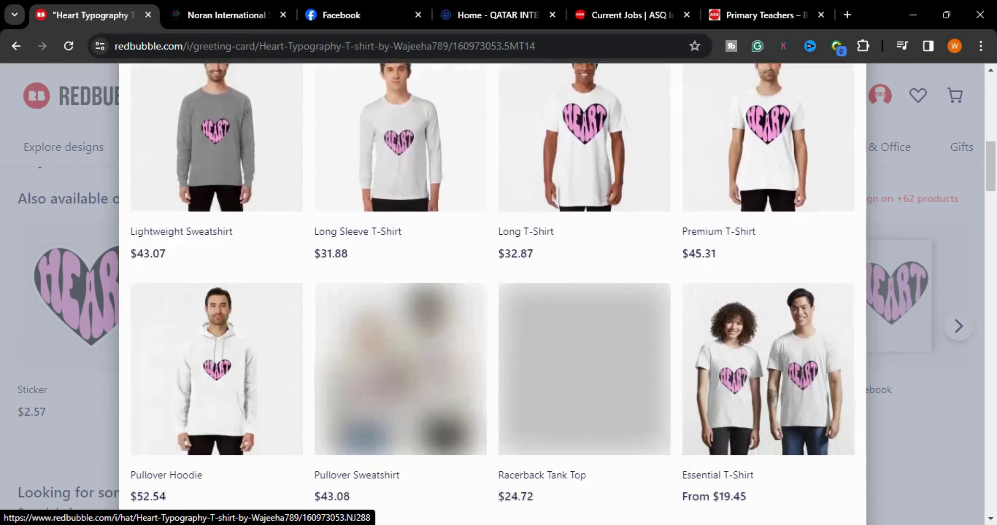
pyautogui.scroll(-20, 491, 294)
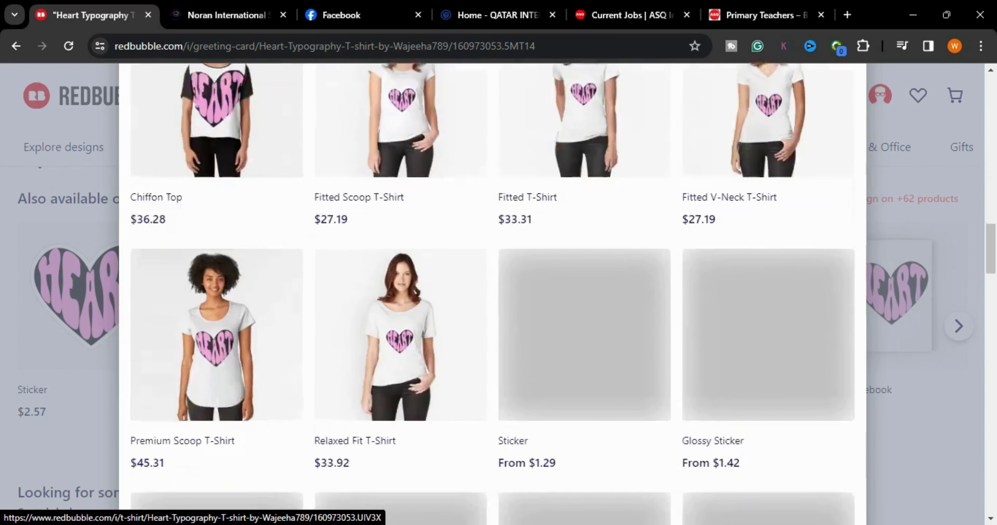
pyautogui.scroll(-20, 710, 338)
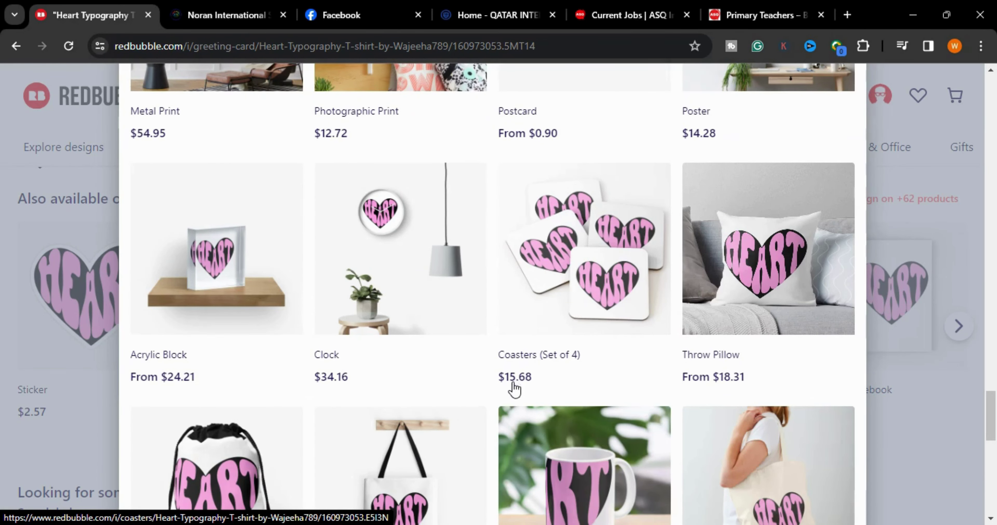
pyautogui.scroll(-15, 734, 370)
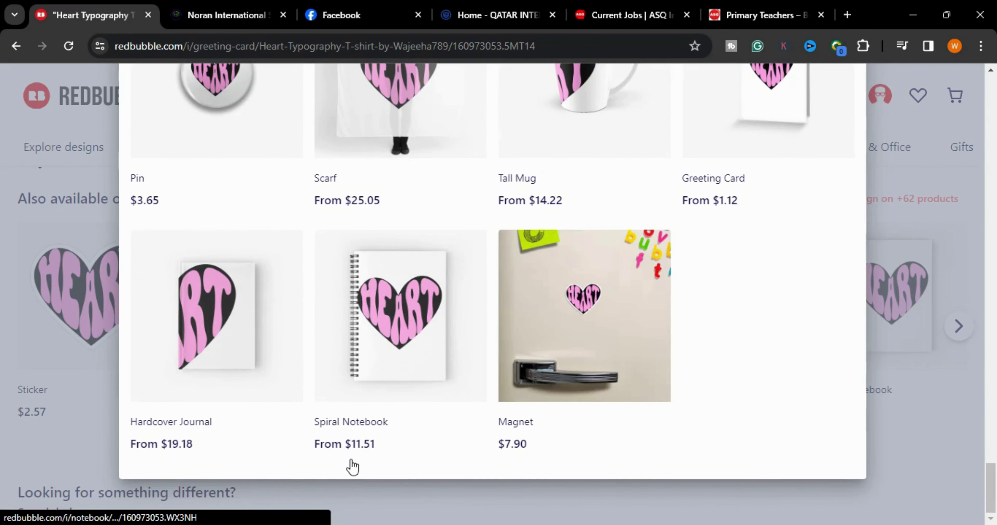
pyautogui.scroll(10, 283, 275)
pyautogui.scroll(-6, 342, 256)
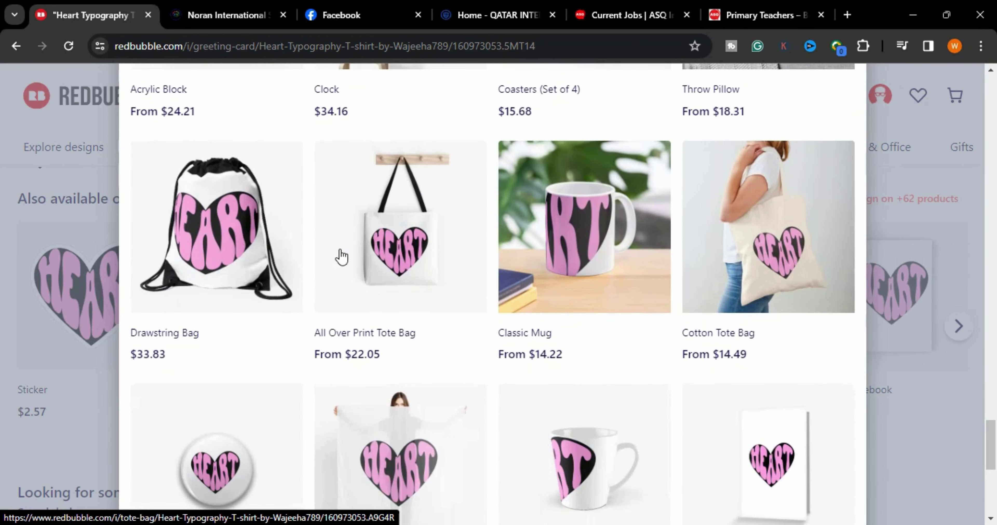
pyautogui.scroll(-10, 354, 254)
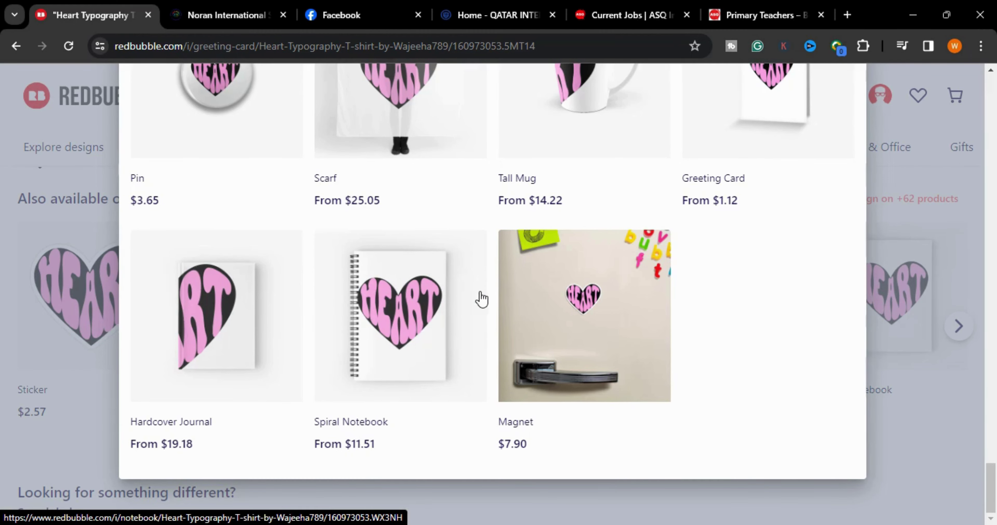
pyautogui.scroll(12, 483, 298)
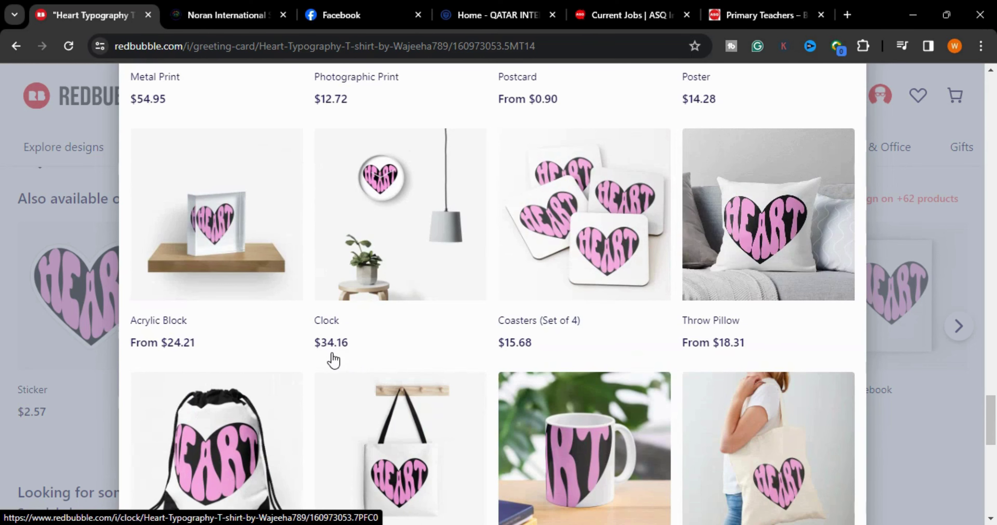
pyautogui.scroll(6, 545, 228)
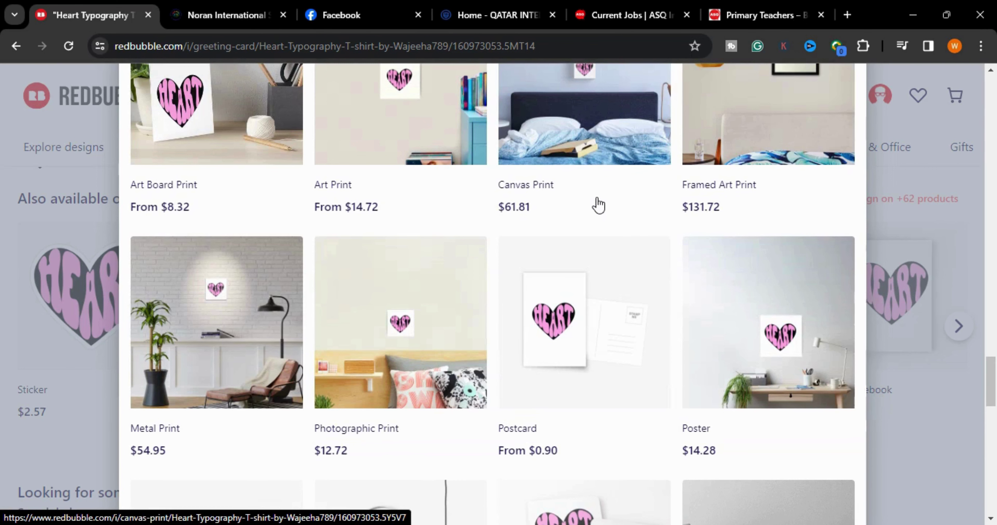
pyautogui.scroll(6, 598, 205)
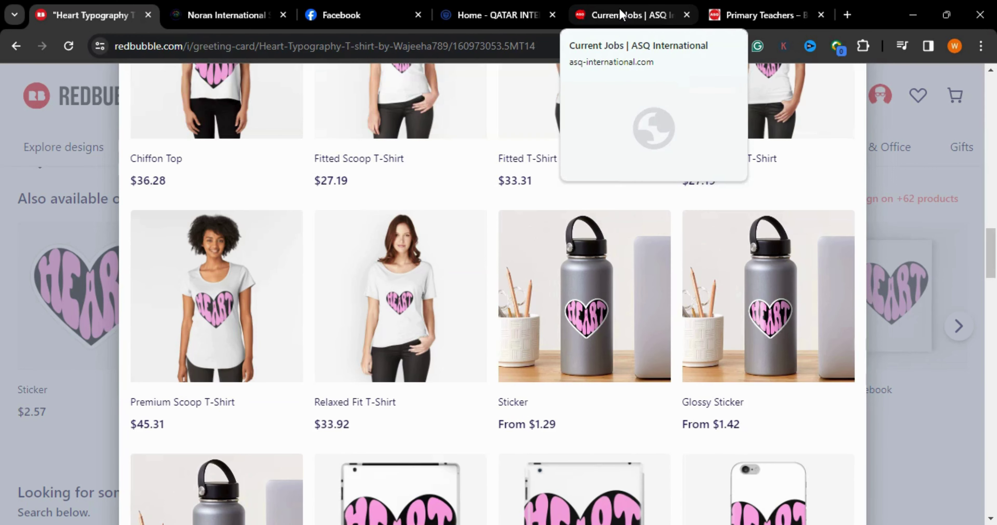